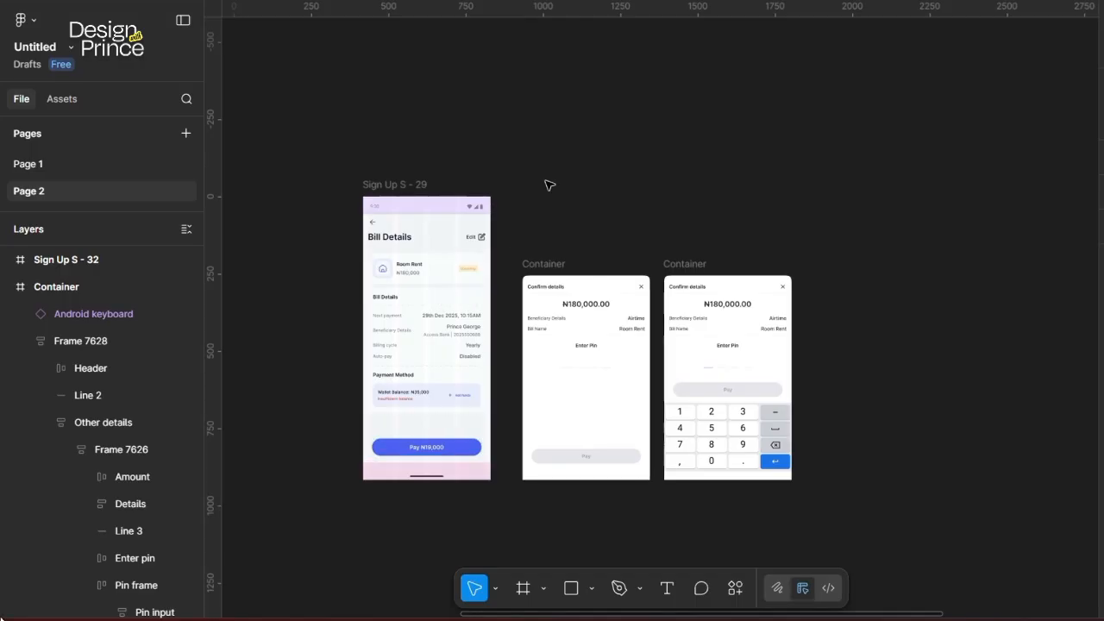
Step: Zoom in and pan across the three screens, then fit them all to the view
key(ctrl+equal)
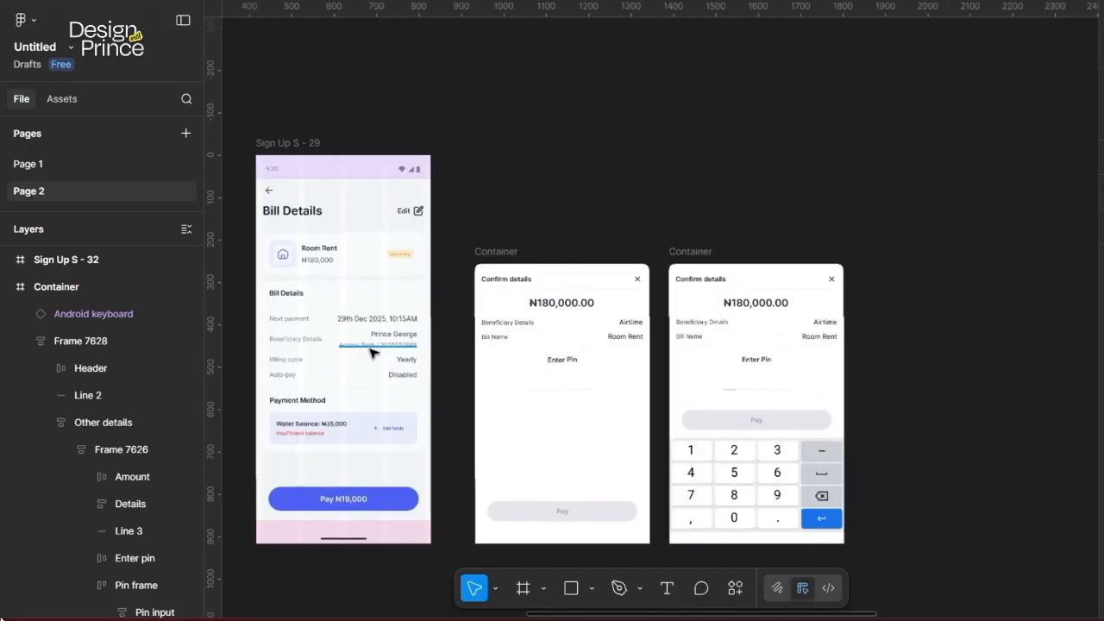
scroll(372, 351, left, 2)
scroll(372, 350, down, 1)
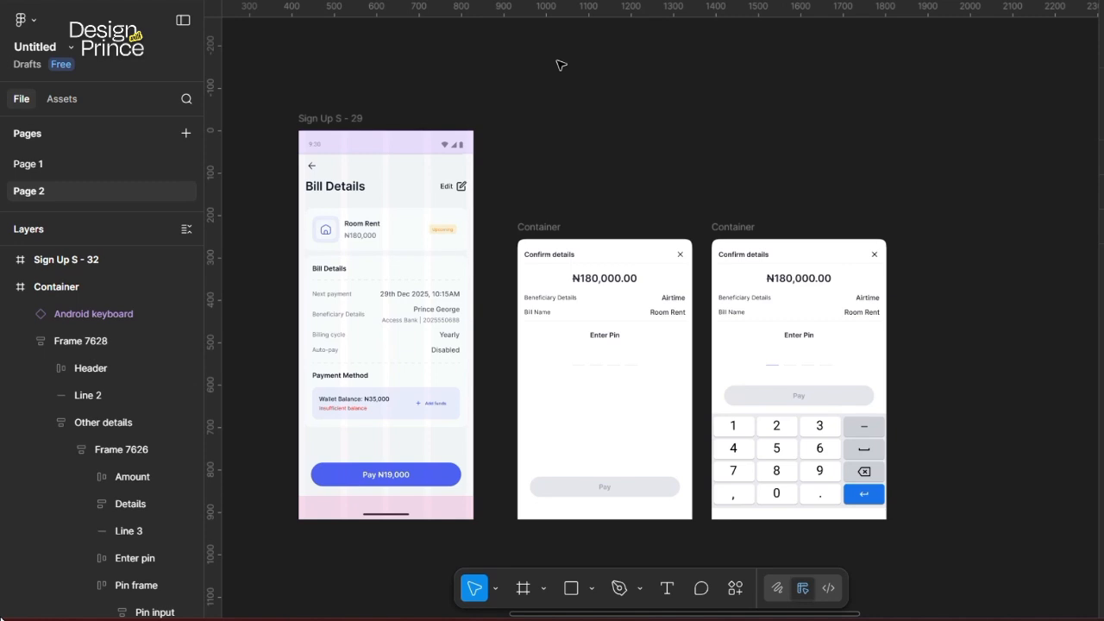
scroll(669, 153, right, 15)
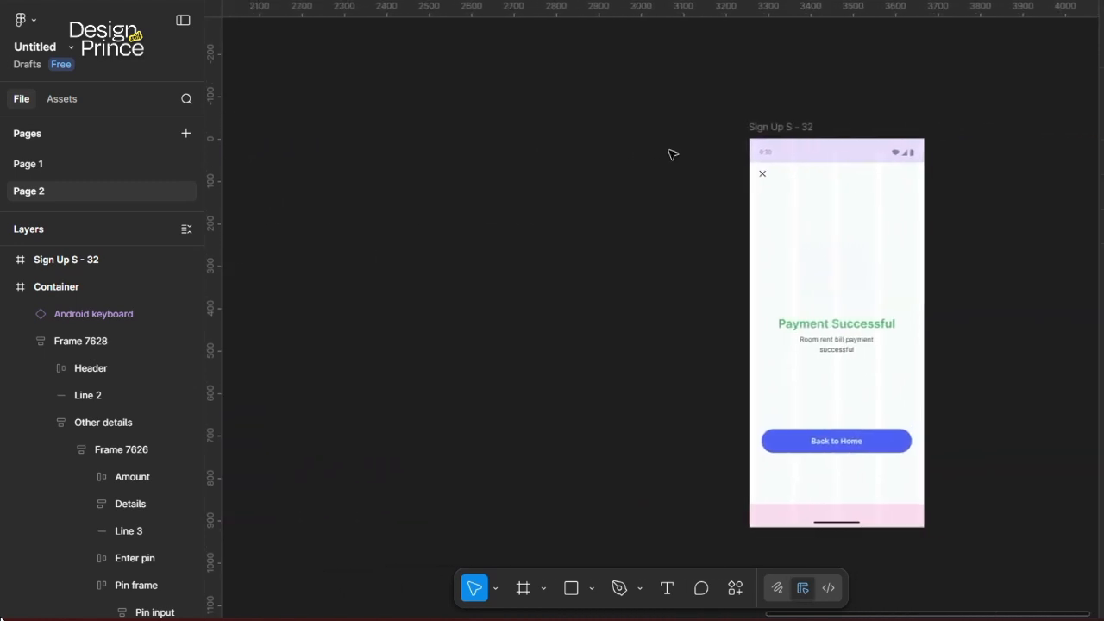
scroll(673, 154, left, 2)
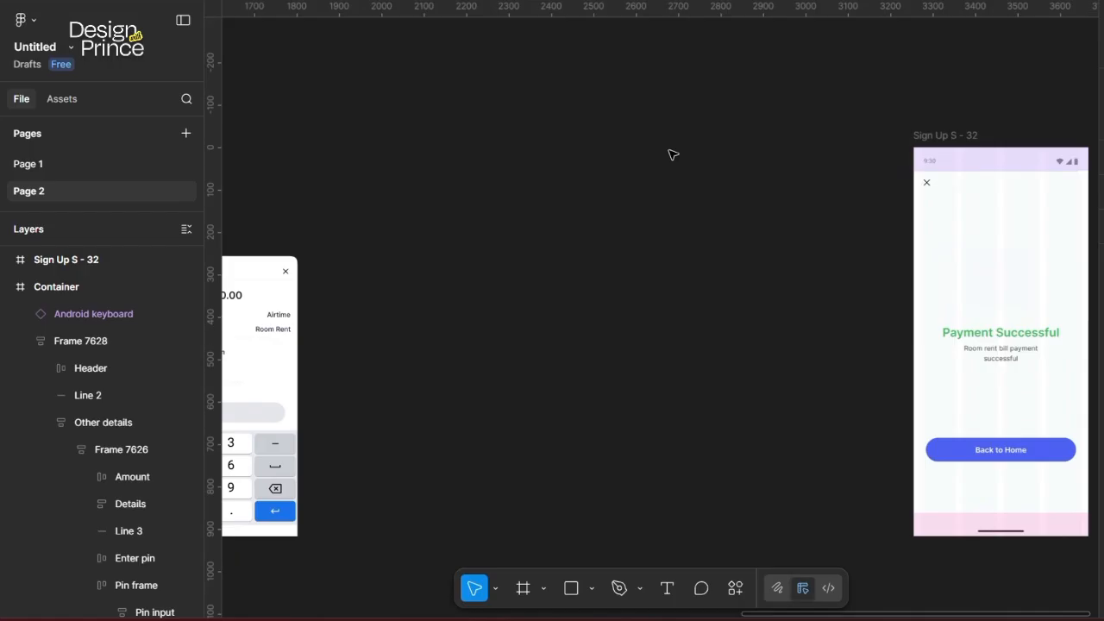
scroll(474, 182, left, 10)
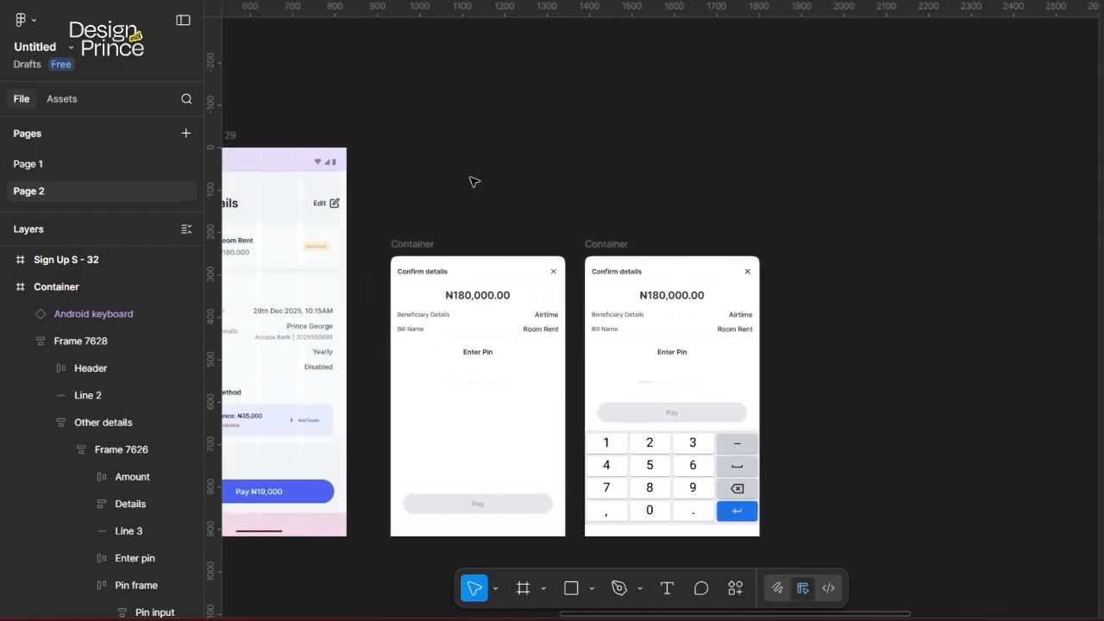
scroll(475, 182, left, 3)
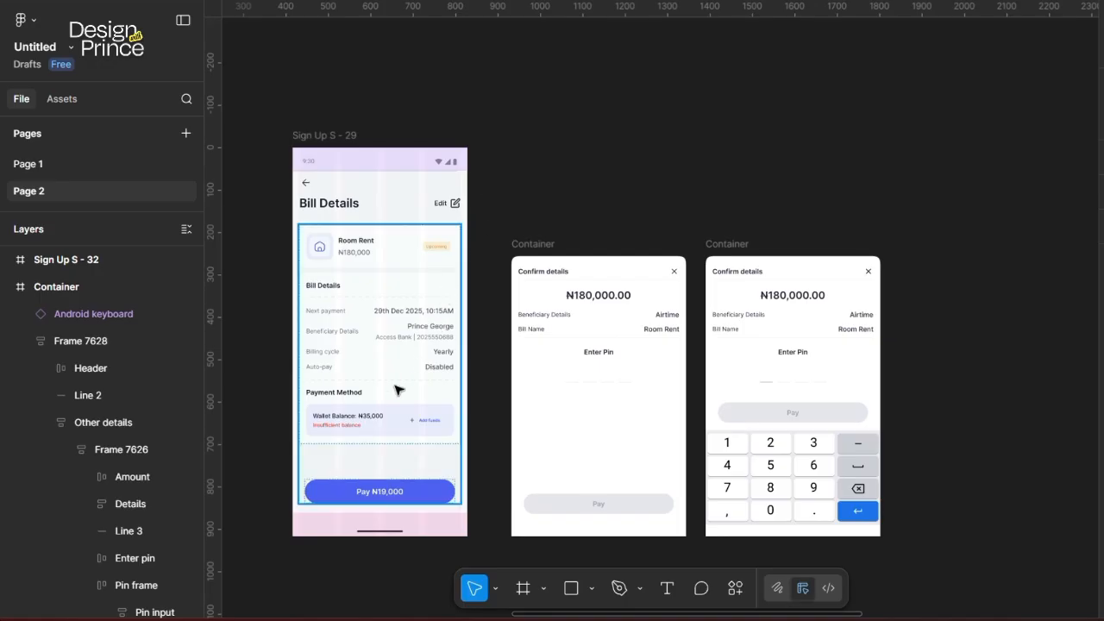
scroll(397, 390, down, 1)
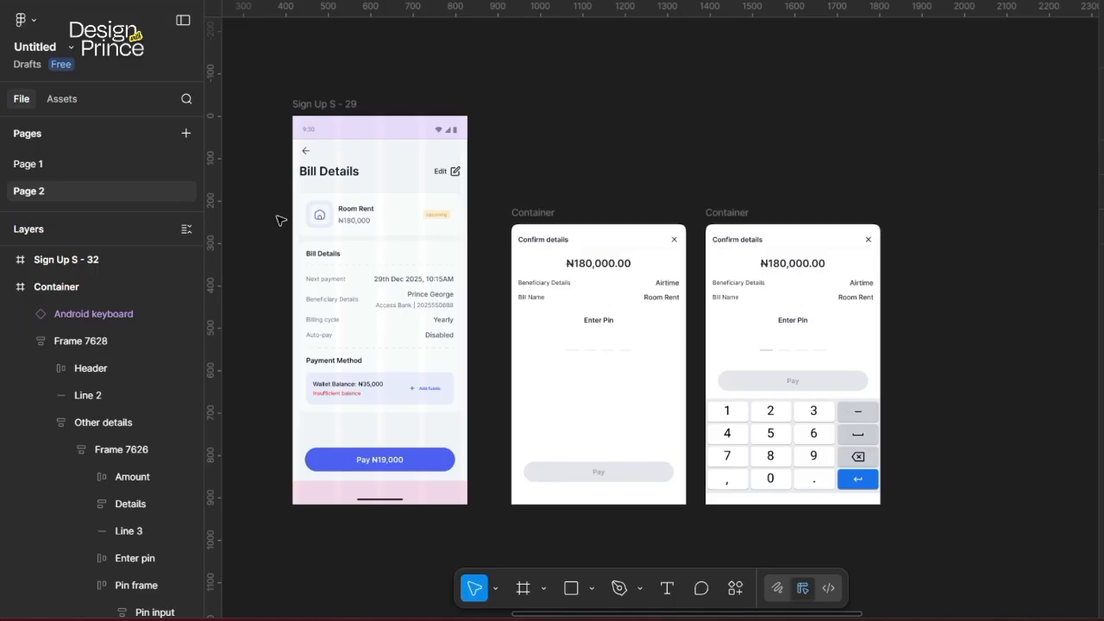
key(shift+1)
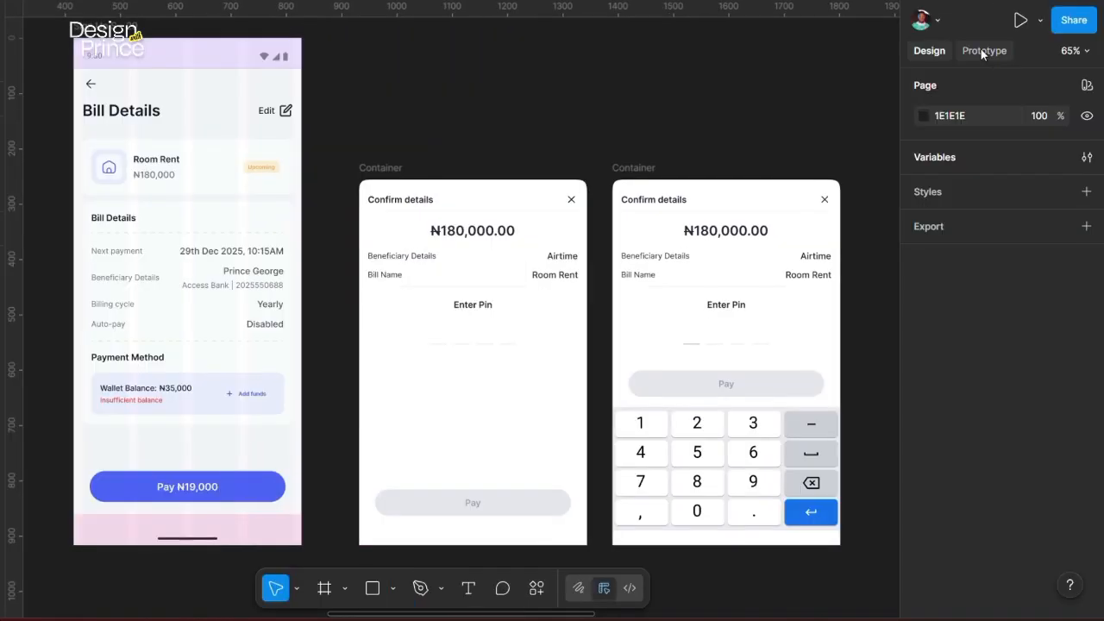
Step: Connect the Pay ₦19,000 button on Bill Details to the Confirm details frame
click(981, 52)
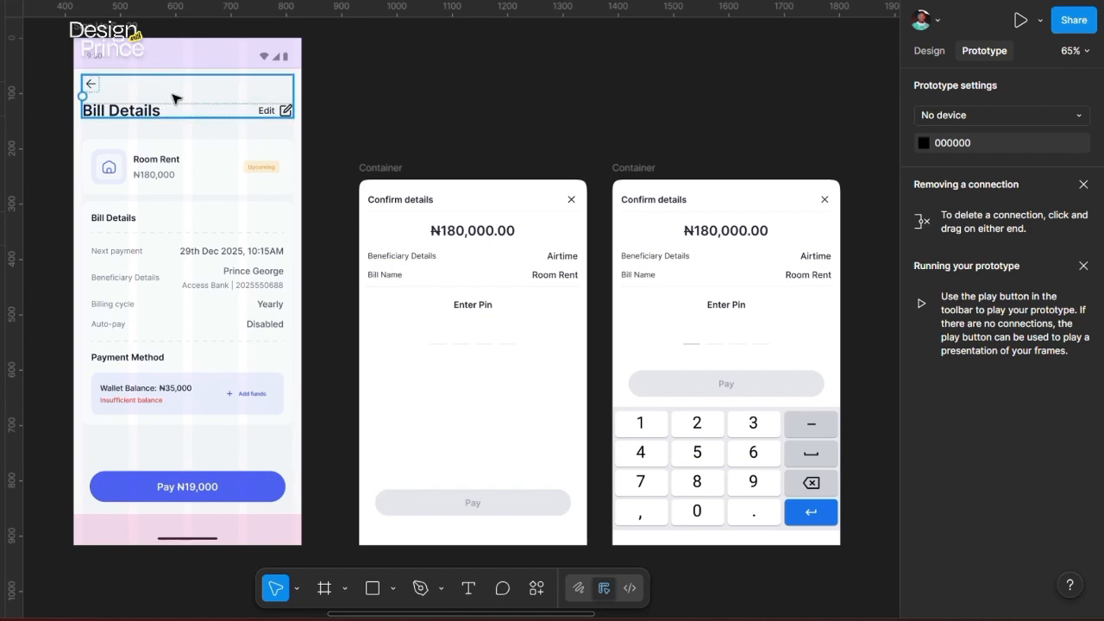
click(212, 496)
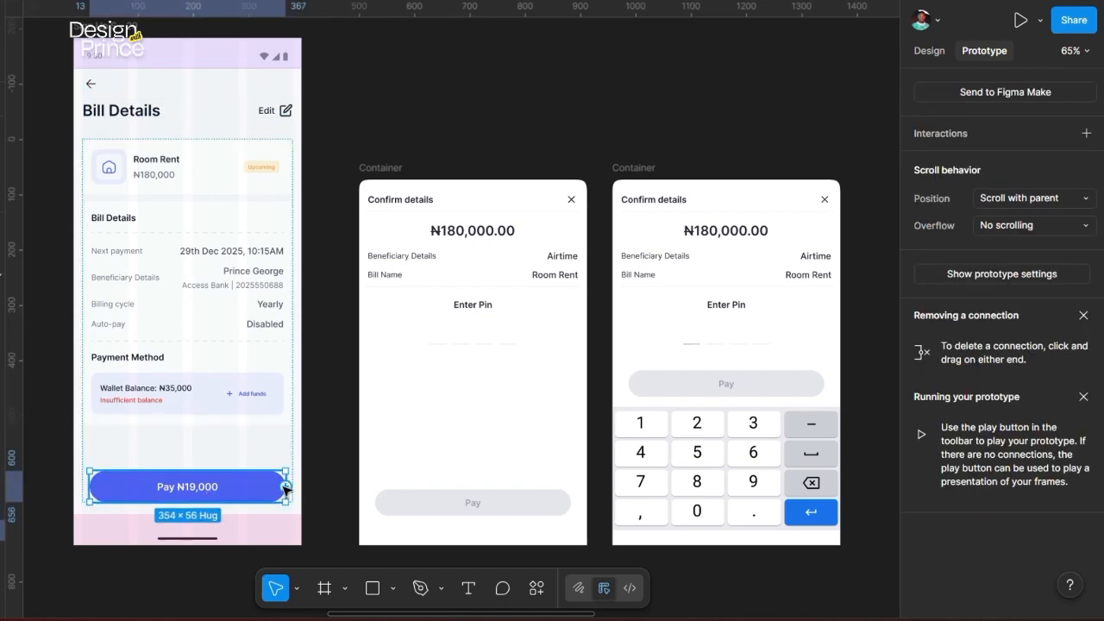
drag(285, 487, 363, 348)
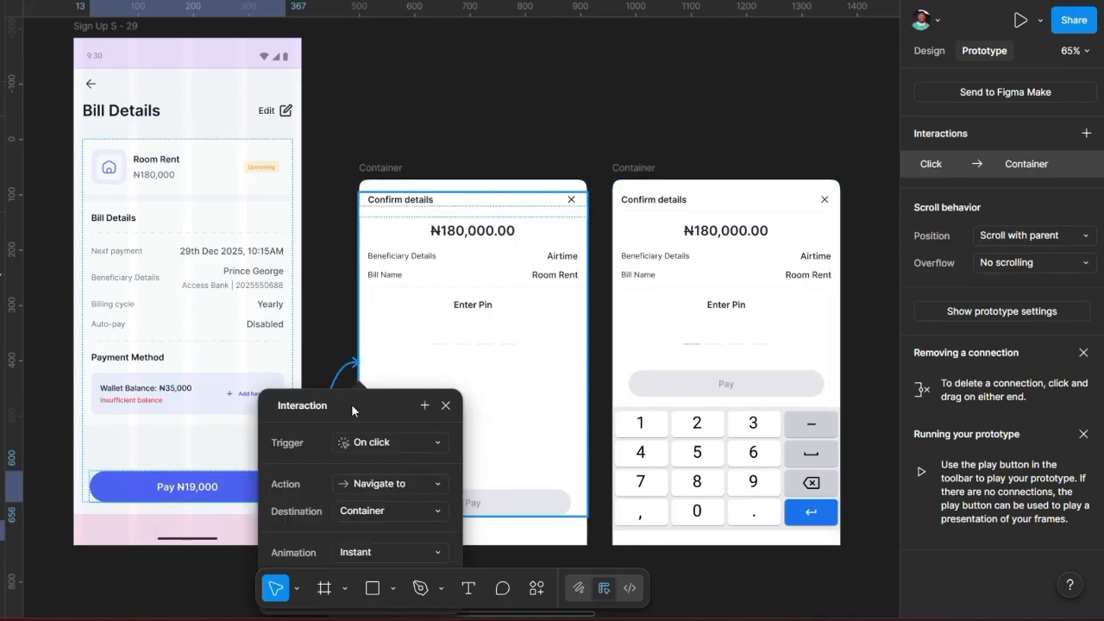
drag(346, 403, 235, 176)
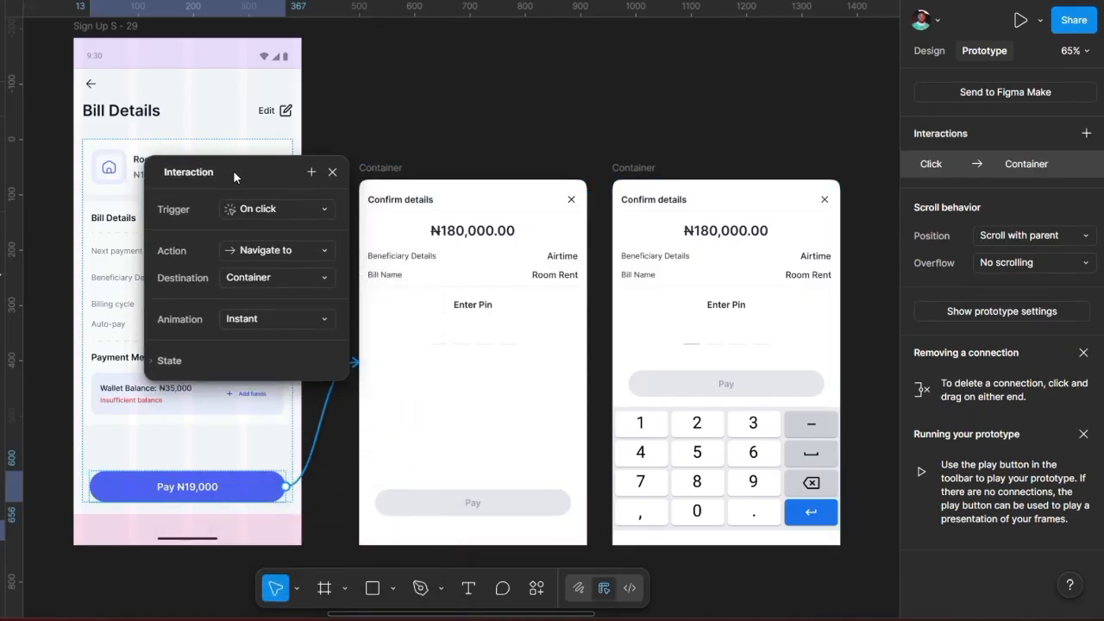
click(281, 252)
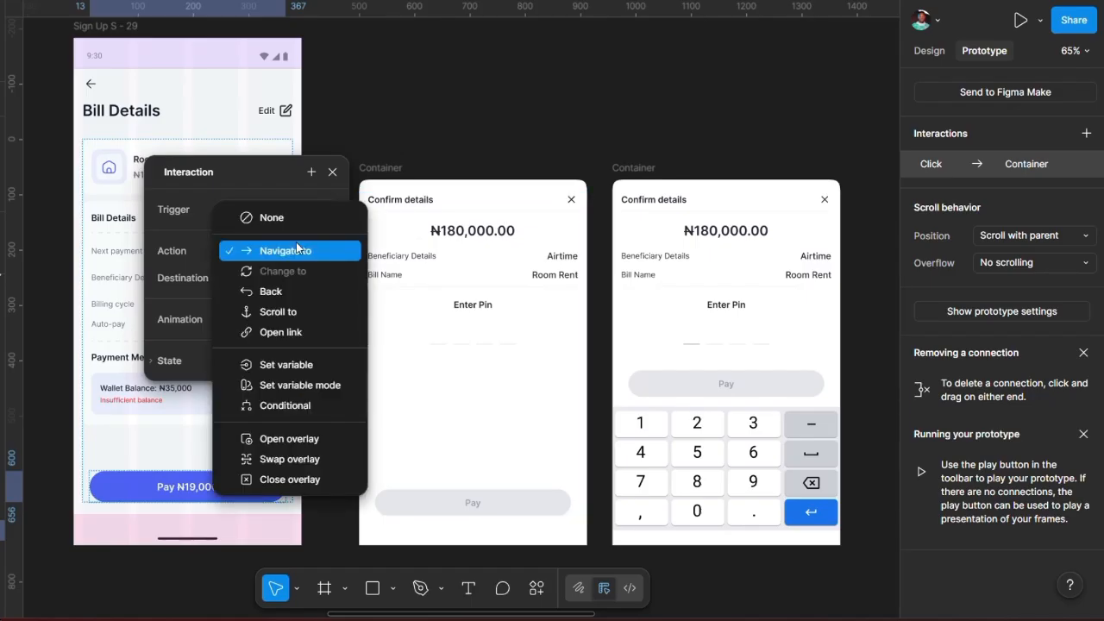
Step: Set the Pay tap to Open overlay at Bottom center, animating Move in upward
click(291, 441)
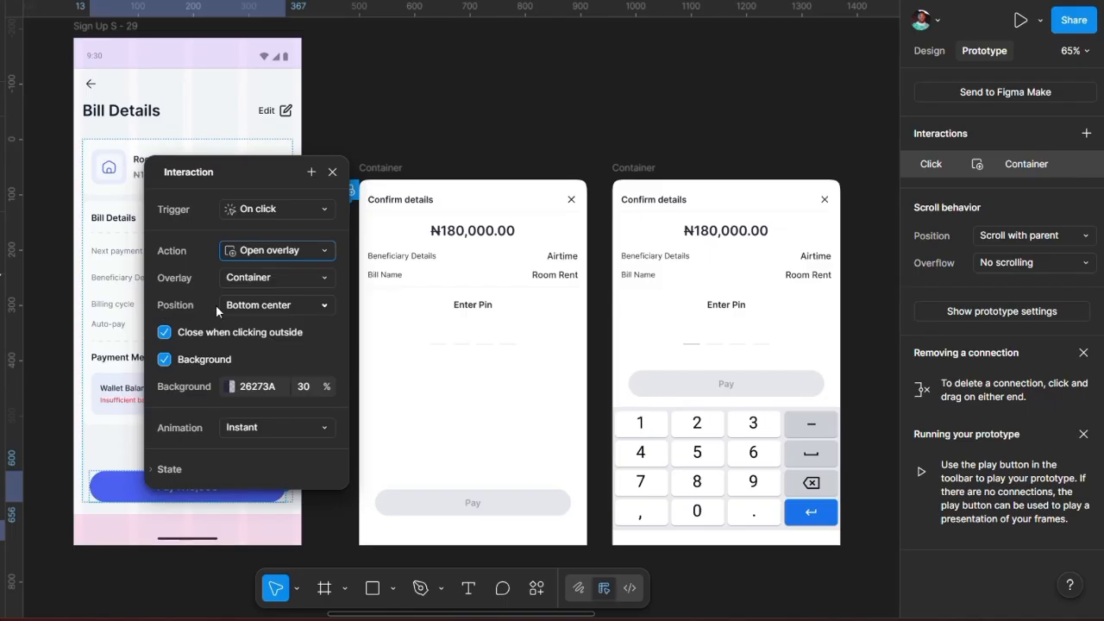
click(277, 308)
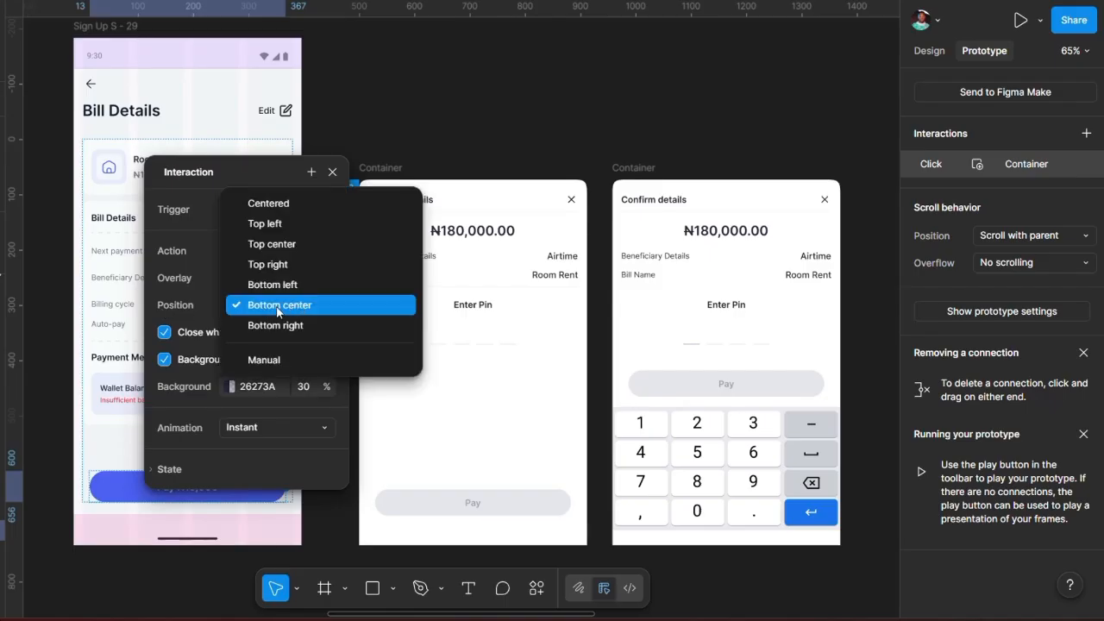
click(285, 306)
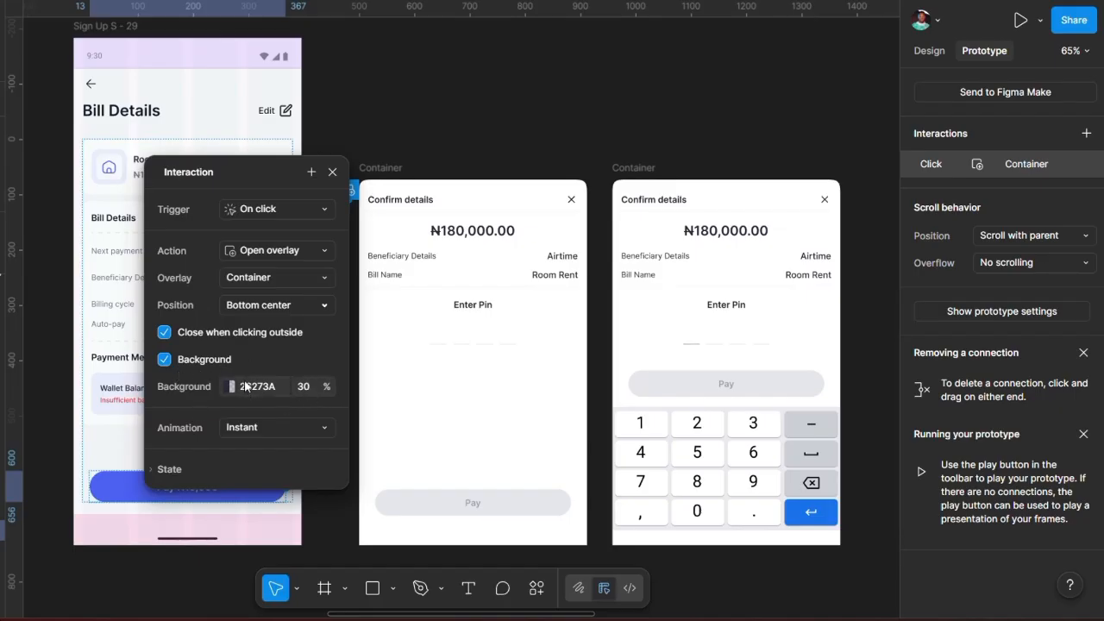
click(282, 428)
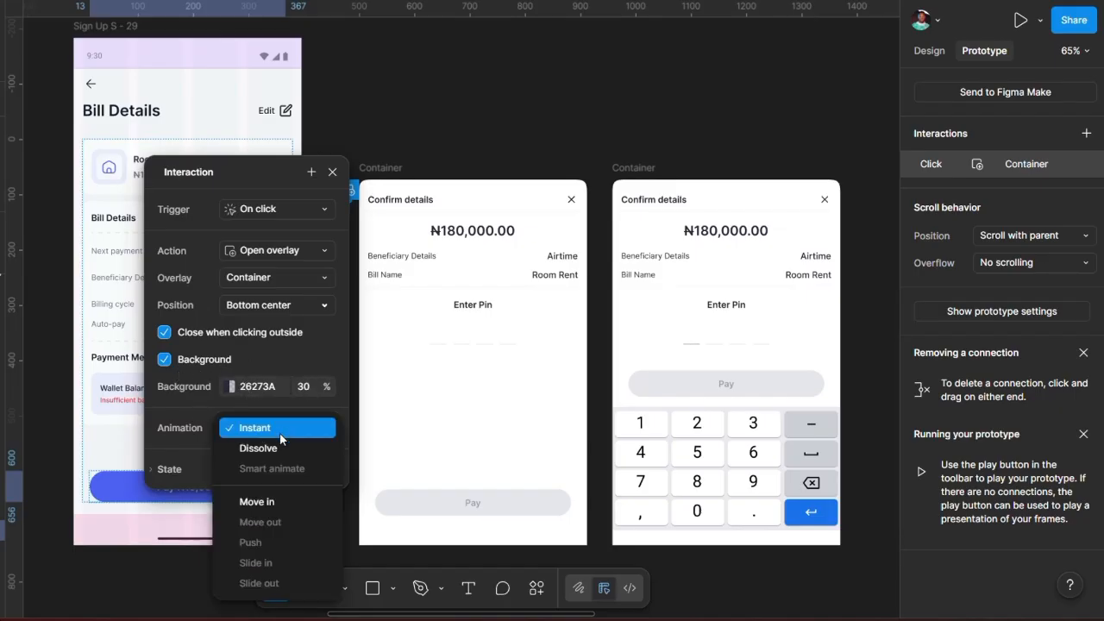
click(264, 502)
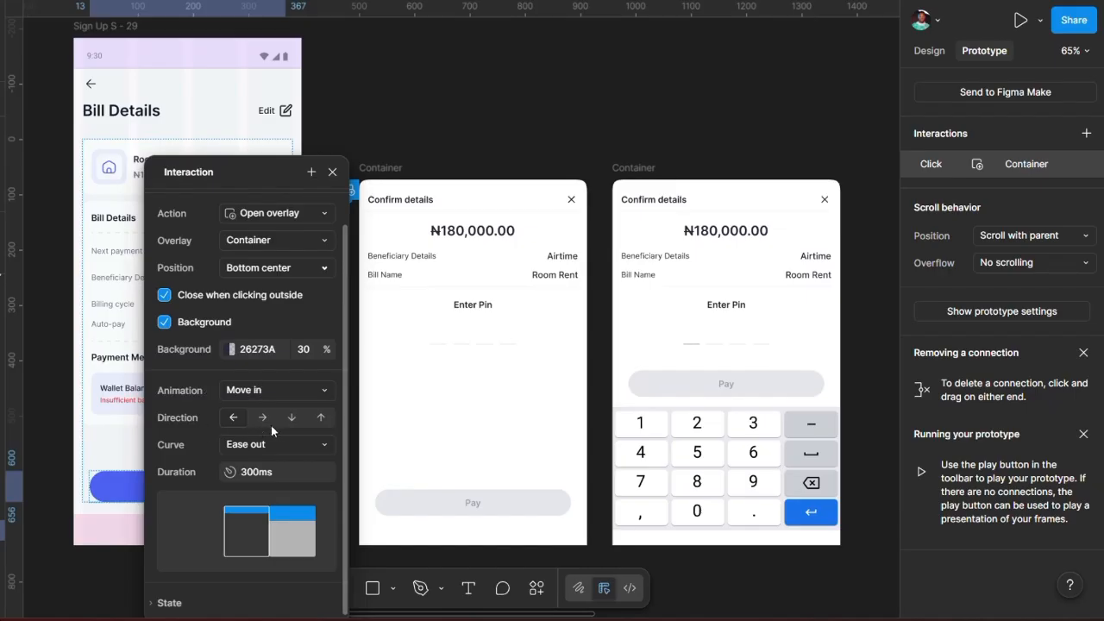
click(322, 418)
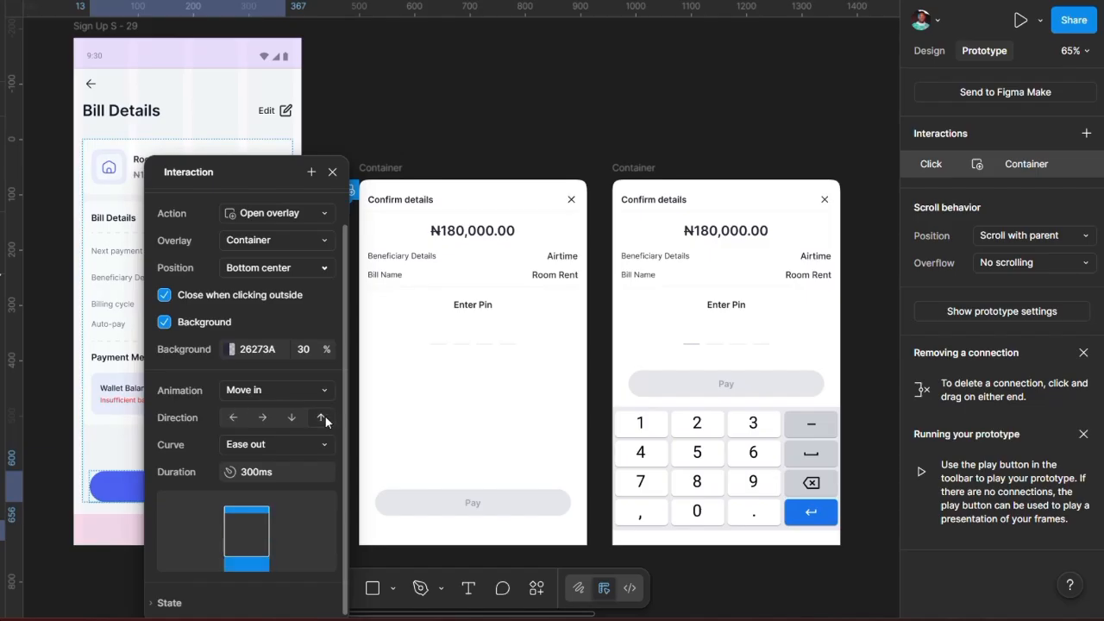
Step: Give the overlay a Slow curve with 300ms duration and close the interaction settings
click(277, 445)
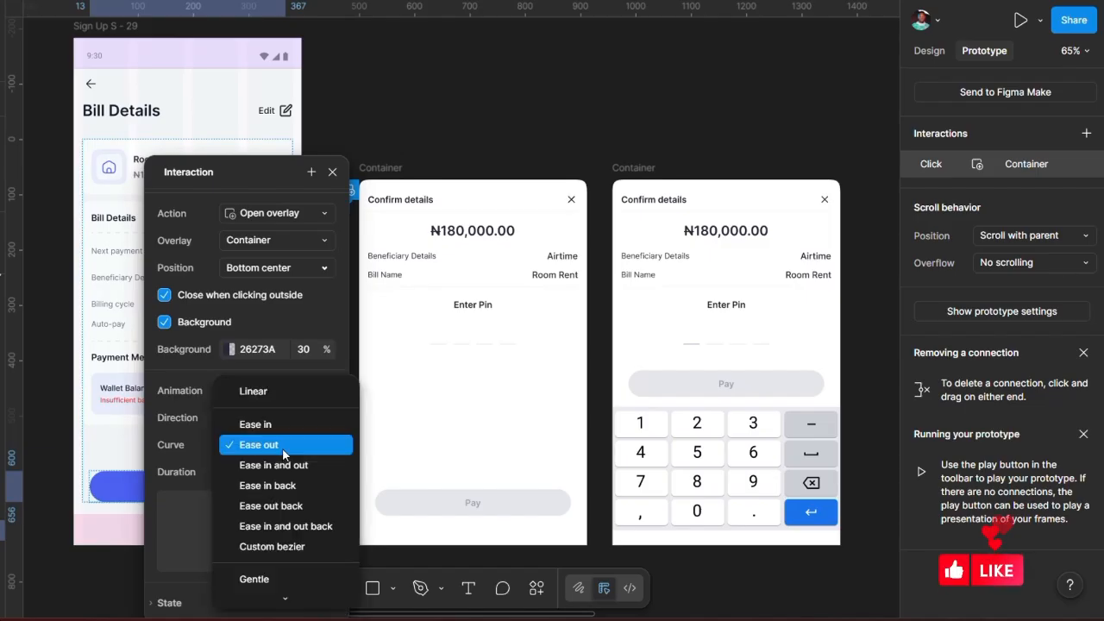
scroll(267, 526, down, 3)
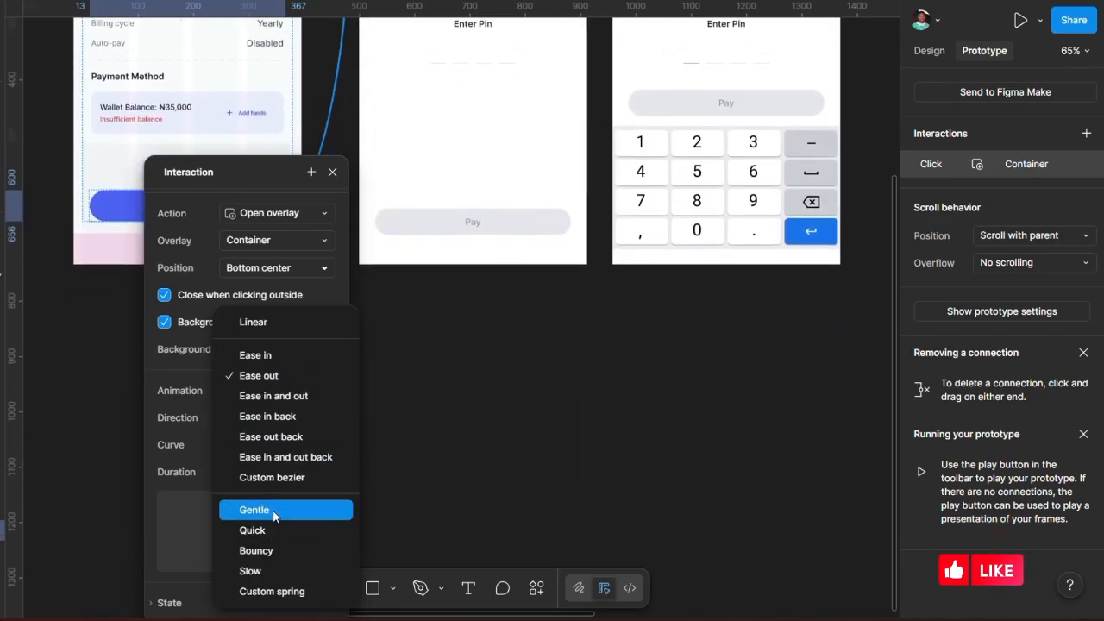
click(274, 571)
click(273, 468)
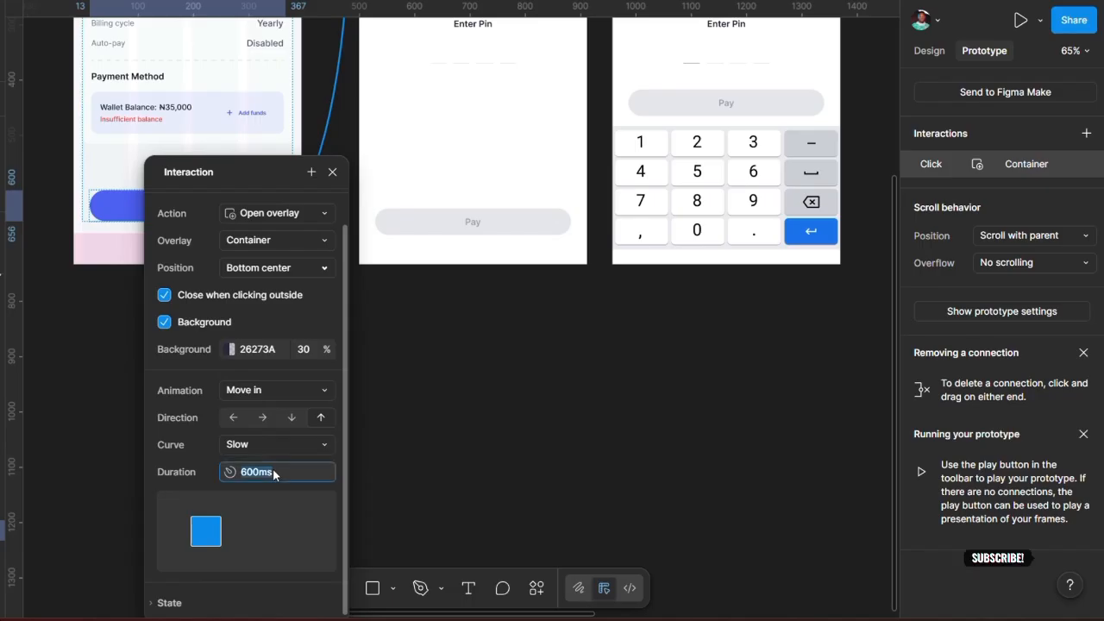
key(Return)
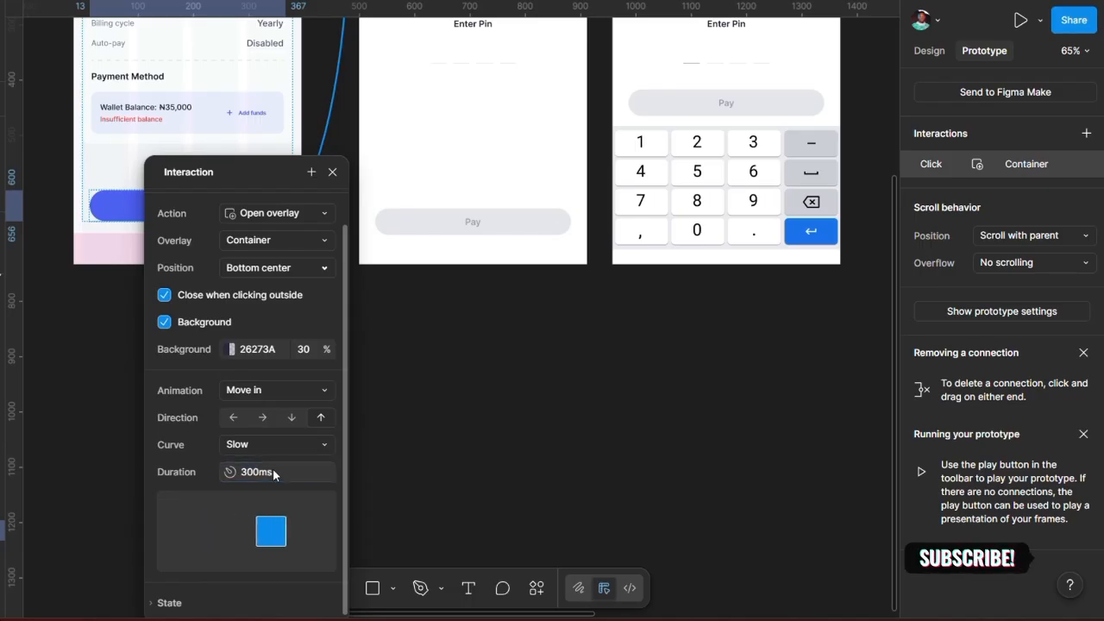
click(362, 376)
scroll(336, 332, up, 5)
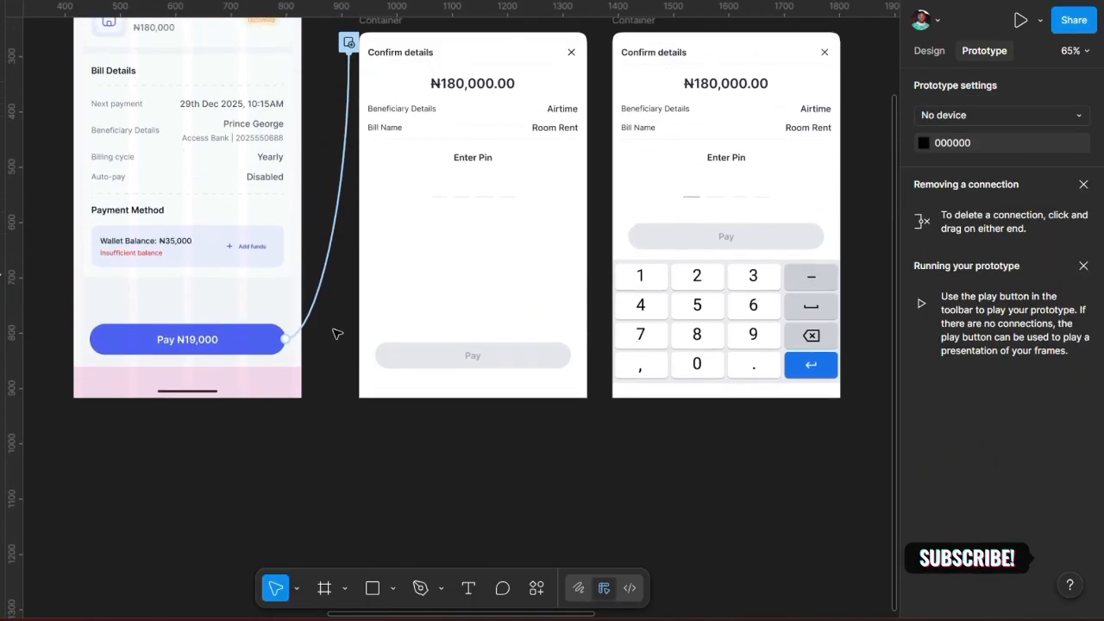
Step: Preview from Bill Details, confirm Pay opens the Confirm details overlay, then close the preview
scroll(336, 332, up, 4)
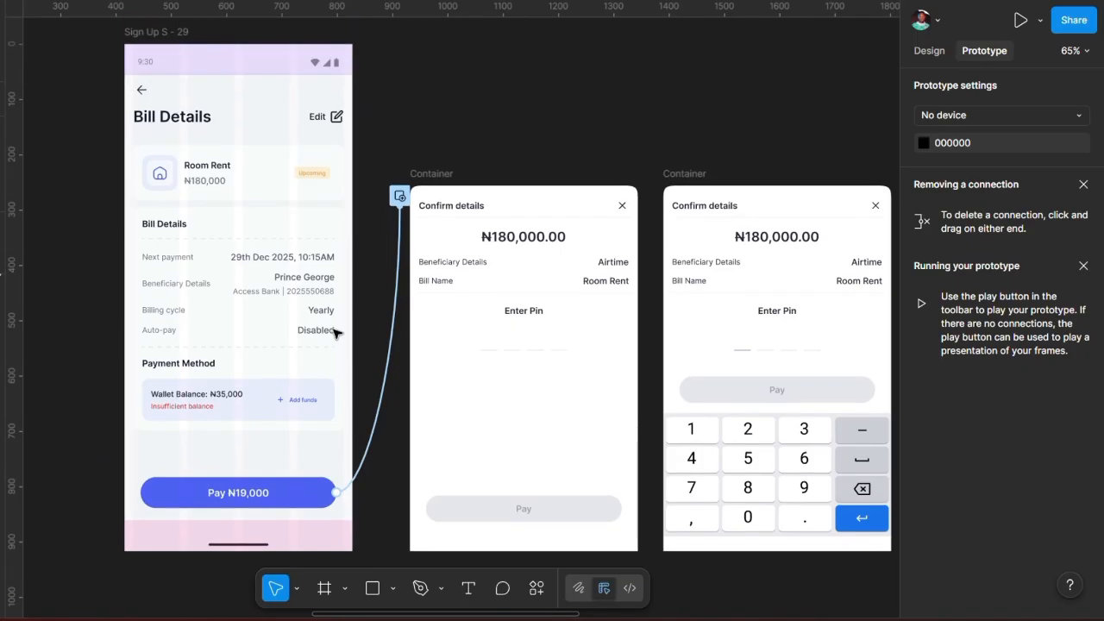
key(shift+space)
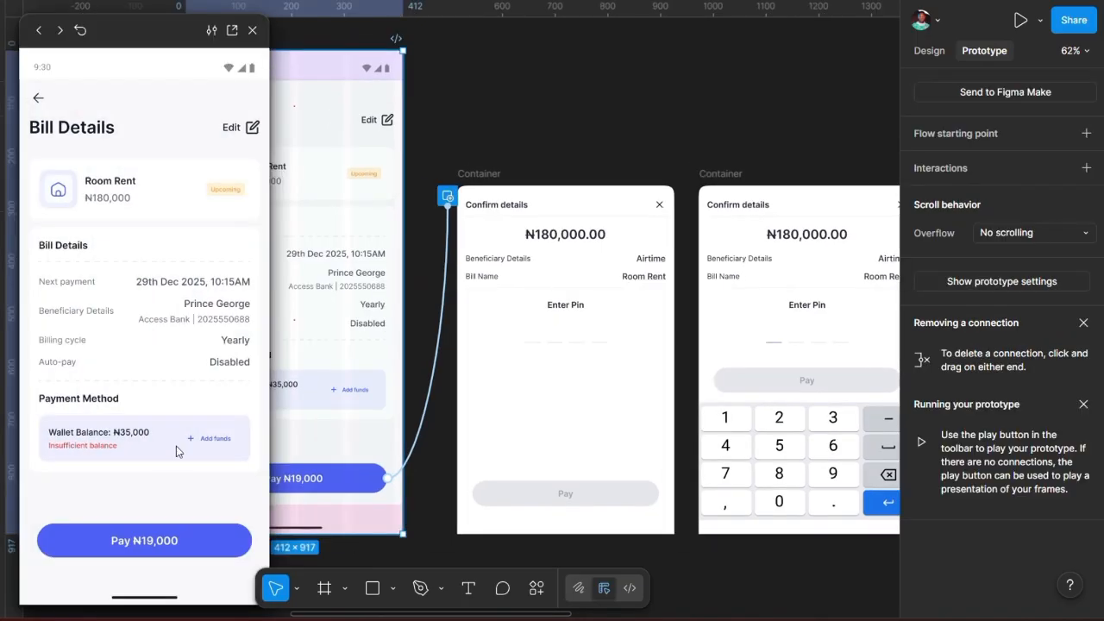
click(146, 542)
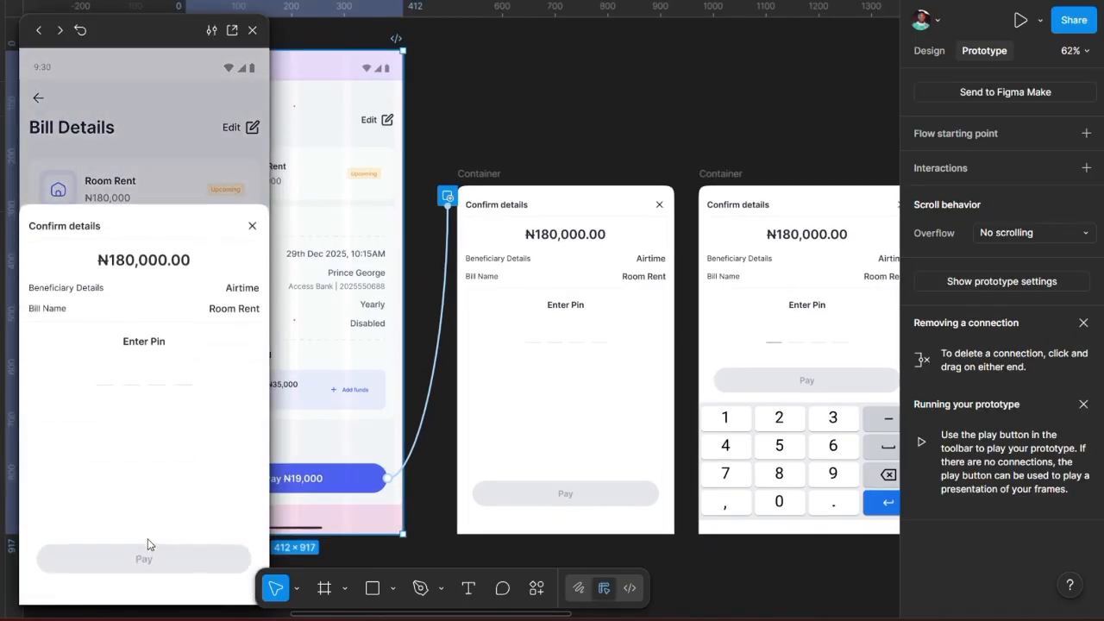
click(135, 161)
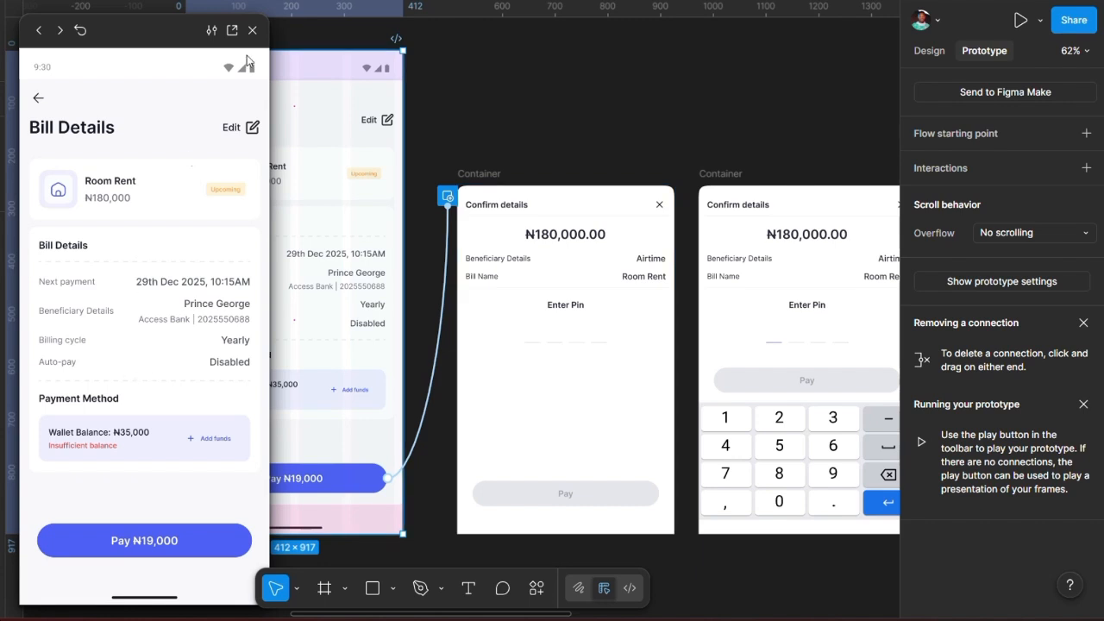
click(254, 32)
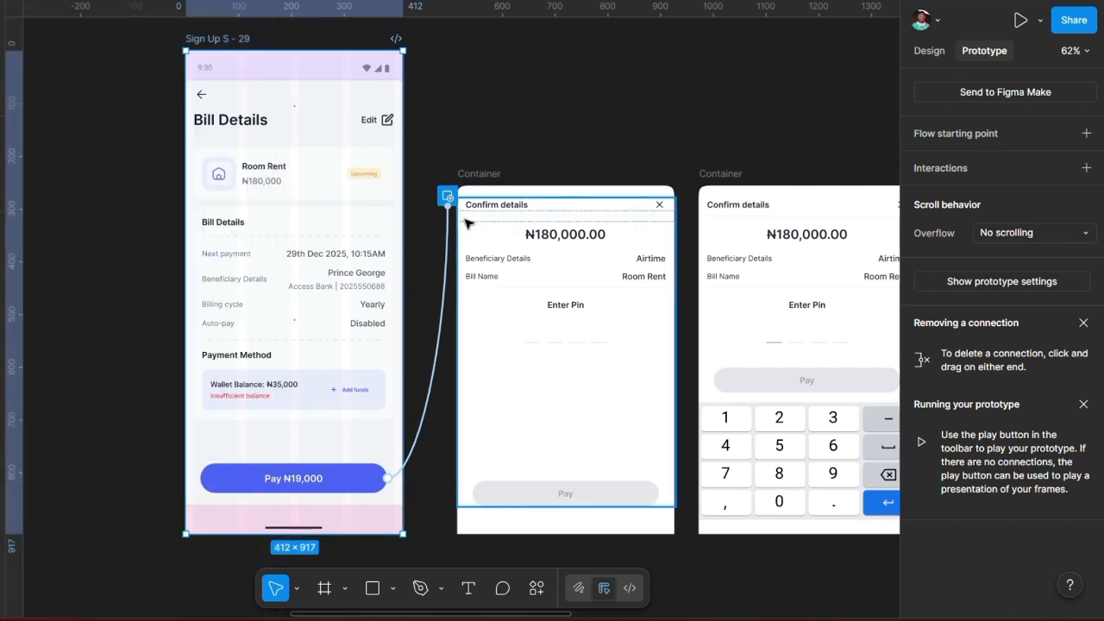
scroll(466, 223, right, 6)
scroll(326, 300, down, 1)
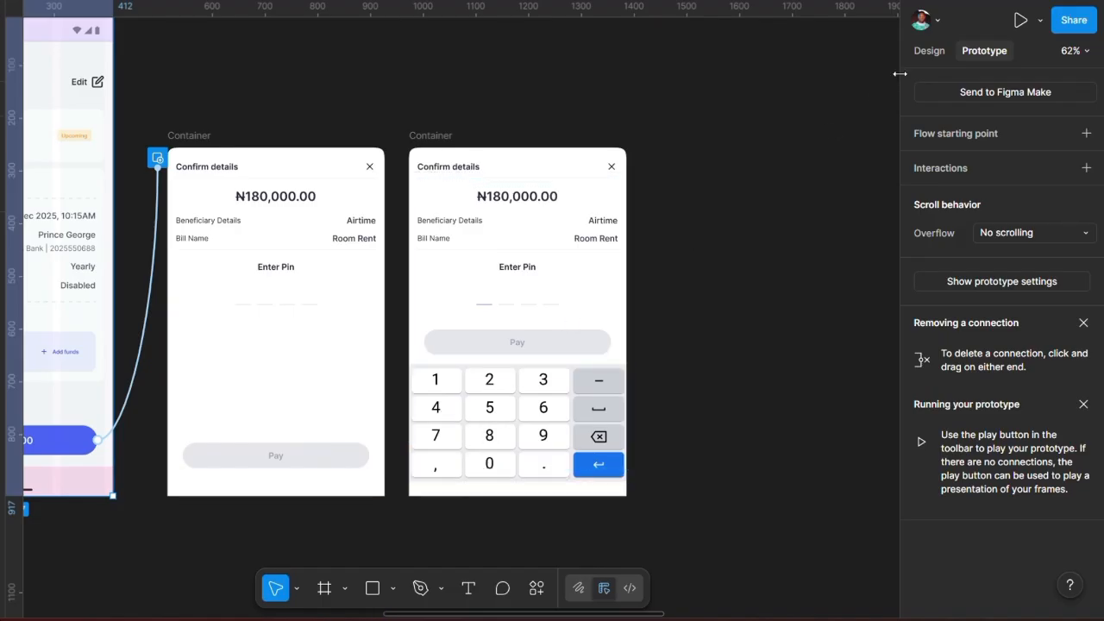
Step: Inspect the second sheet's 412 × 223 Android keyboard in Design, compared with the first sheet
click(928, 51)
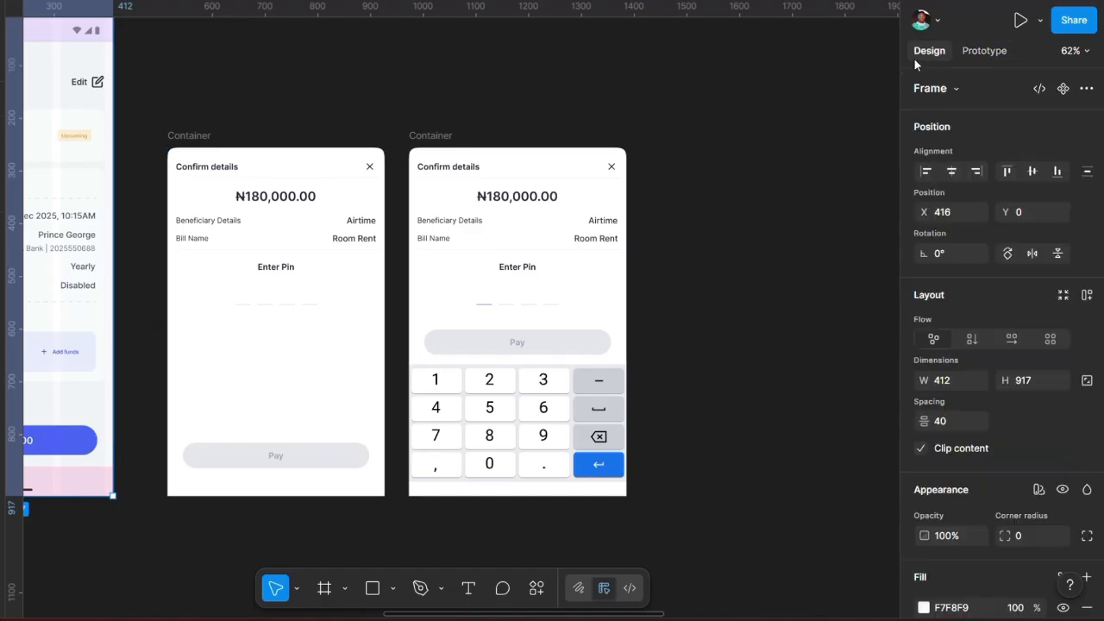
scroll(426, 407, down, 2)
scroll(427, 407, left, 1)
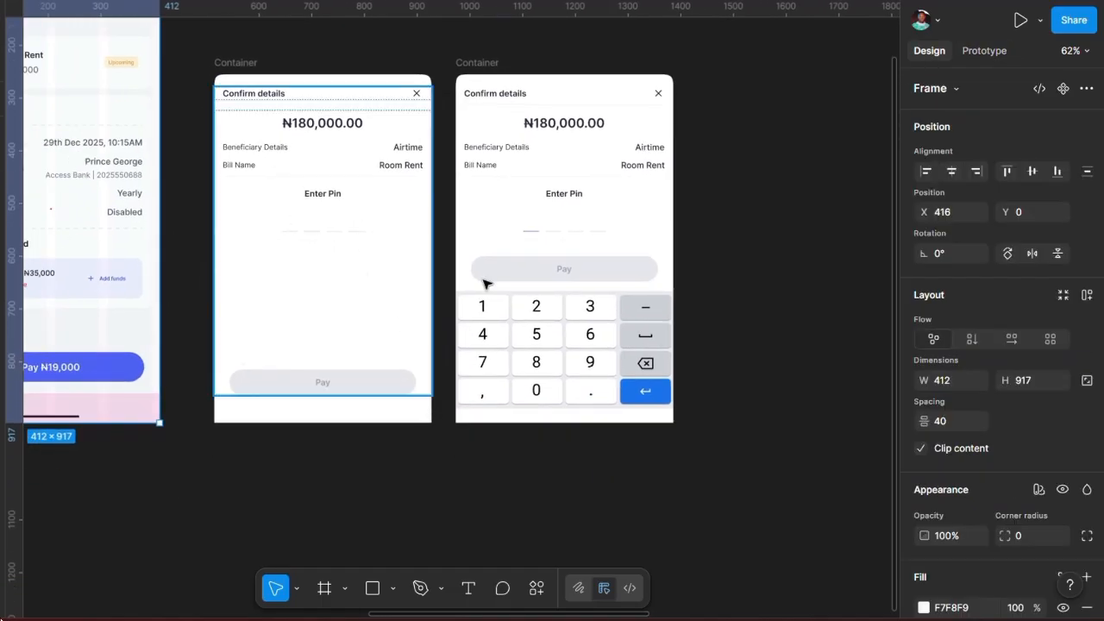
click(506, 338)
click(246, 78)
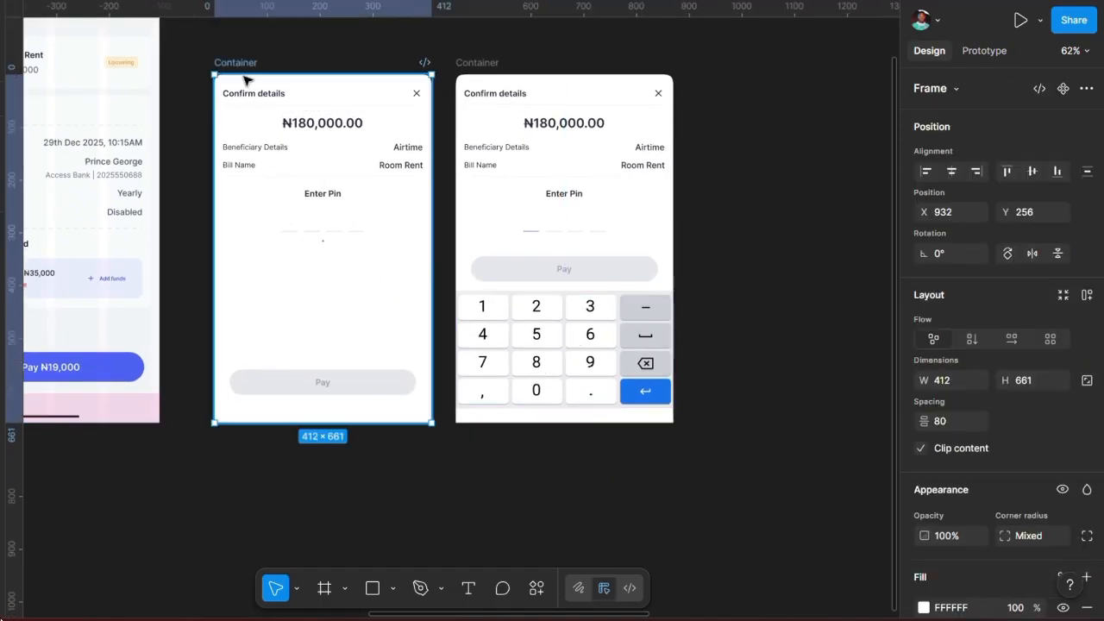
click(516, 340)
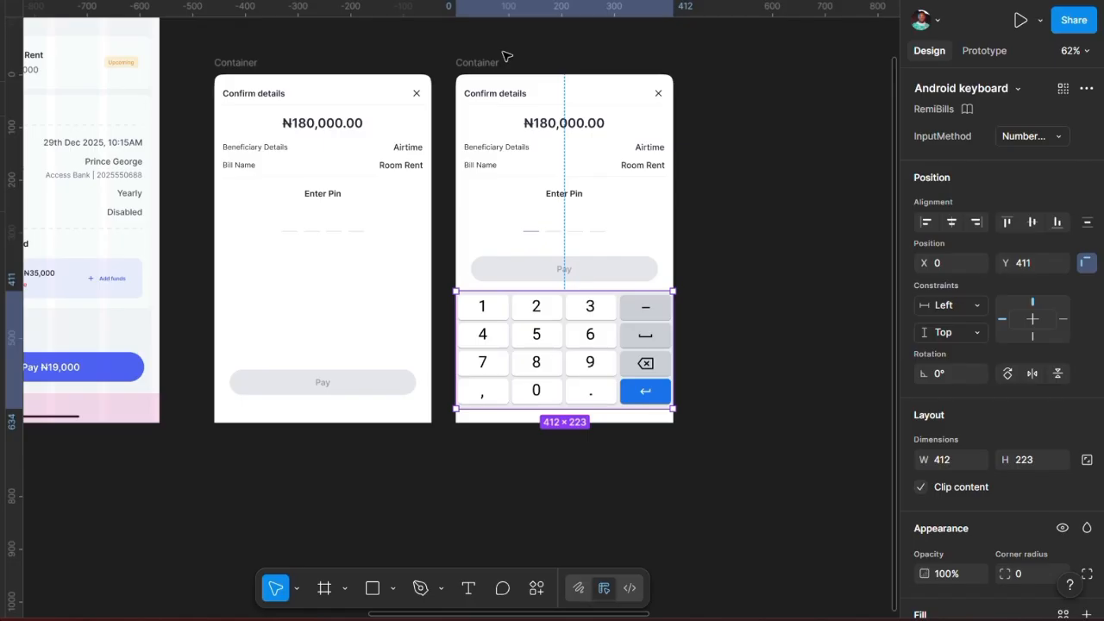
Step: Pan the canvas to look closely at the PIN dashes on the sheets
scroll(506, 56, up, 2)
scroll(506, 56, right, 2)
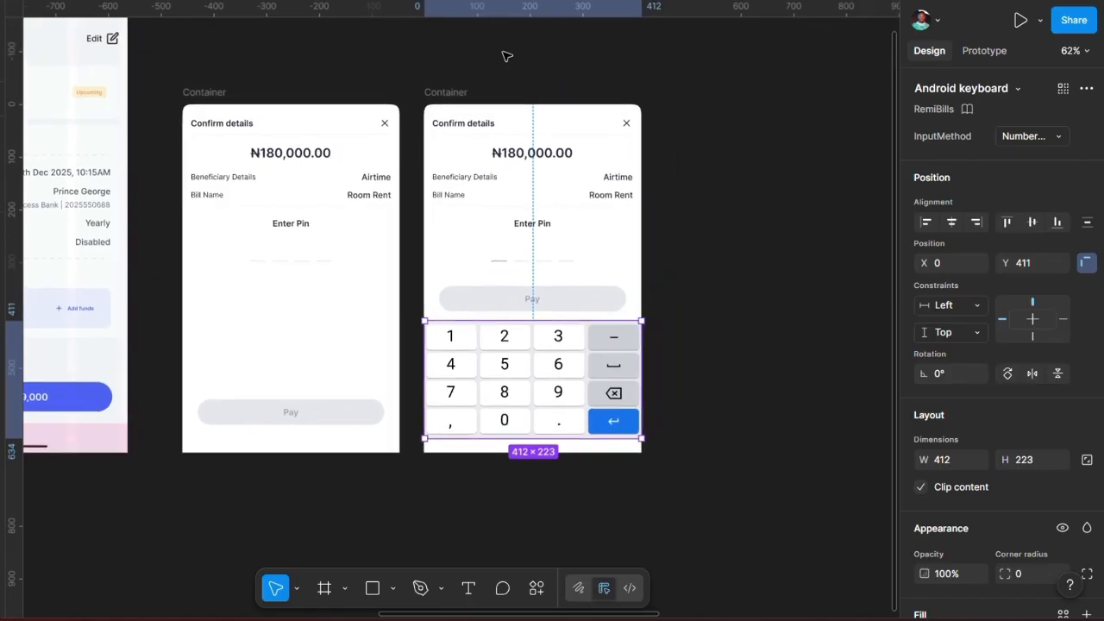
scroll(483, 229, up, 1)
scroll(483, 229, right, 1)
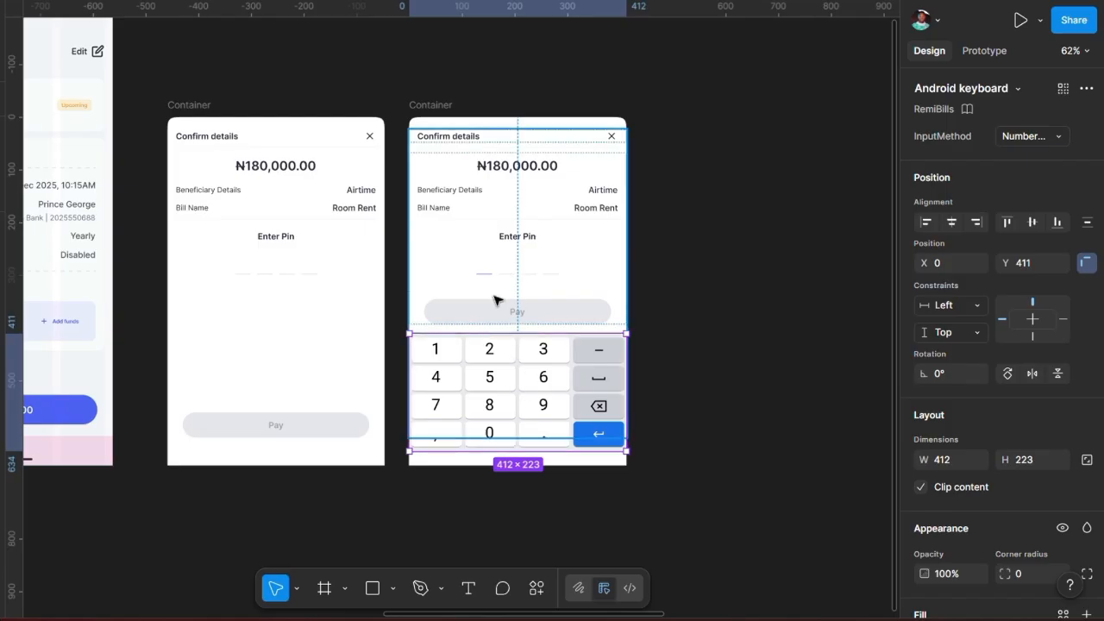
scroll(495, 299, up, 5)
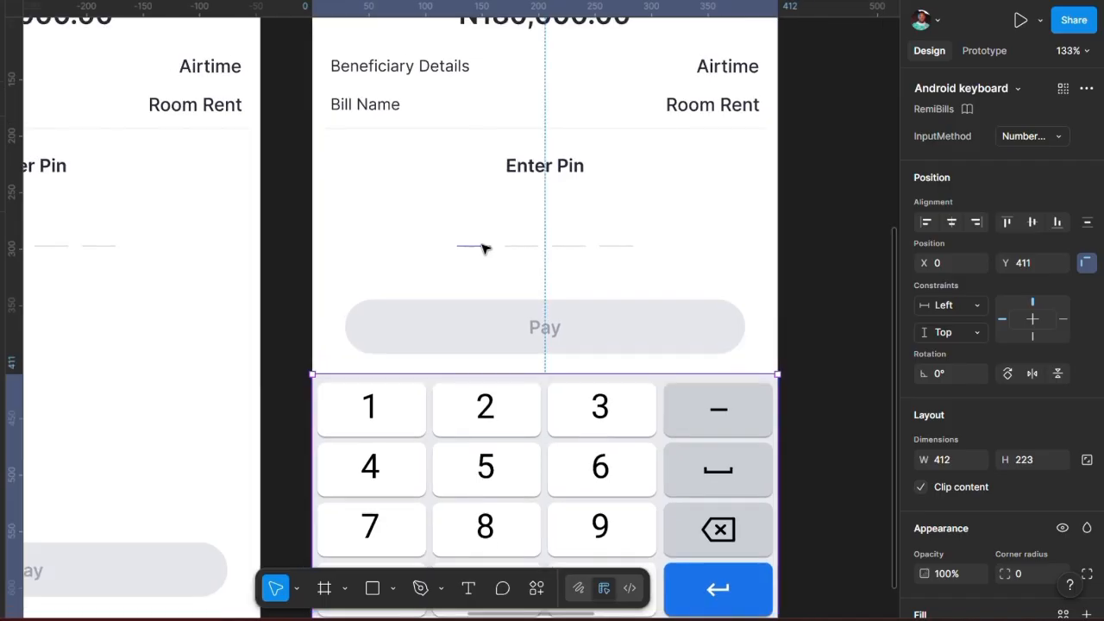
scroll(483, 248, left, 4)
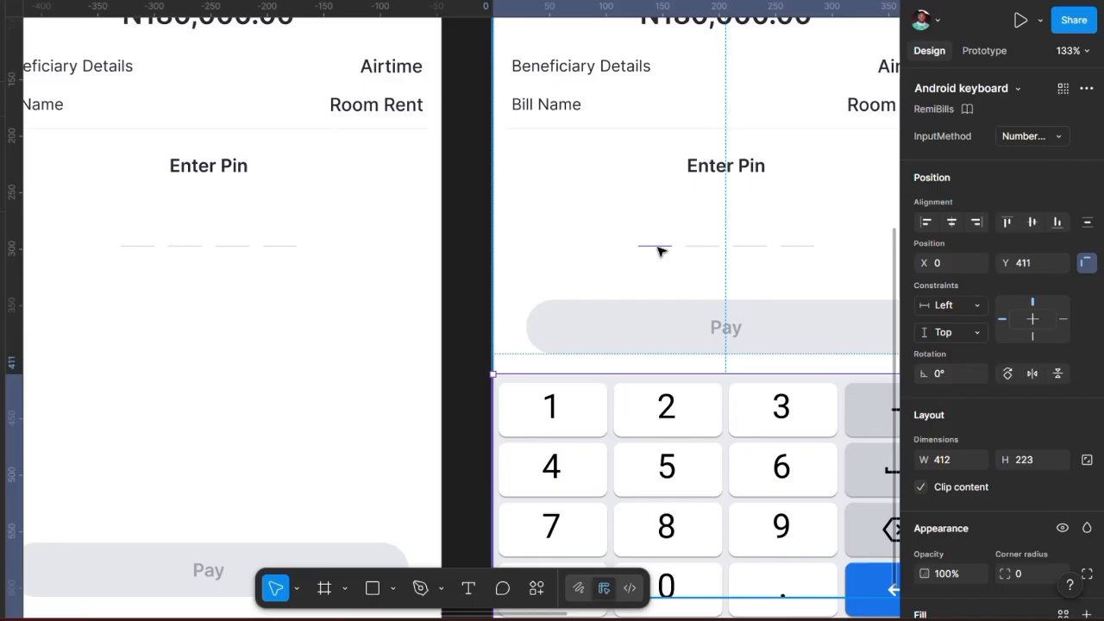
scroll(460, 301, down, 5)
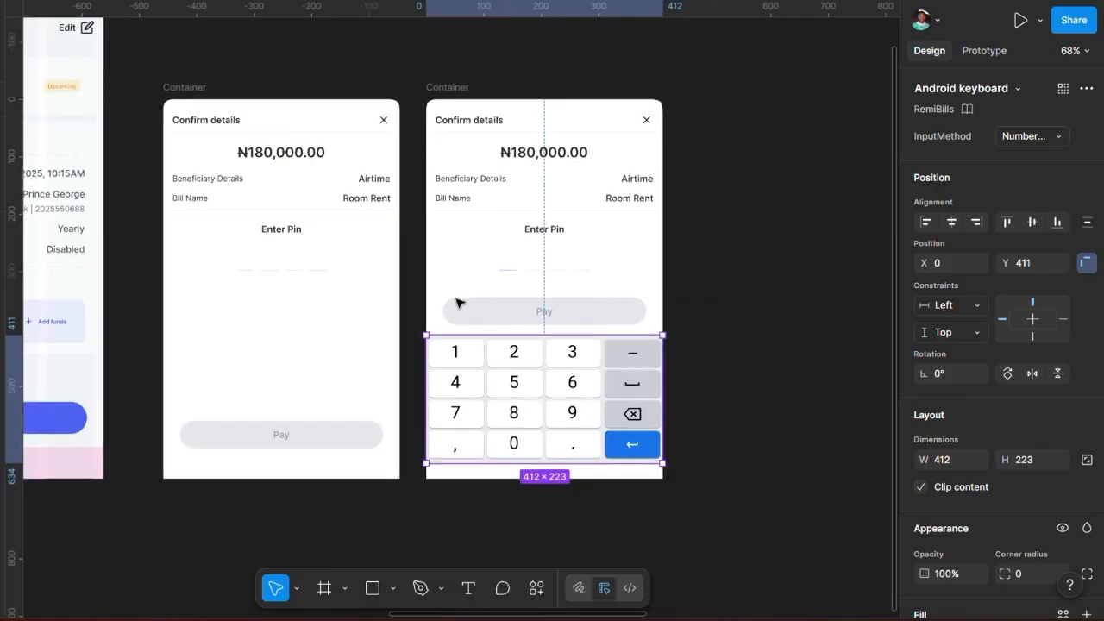
scroll(534, 398, right, 2)
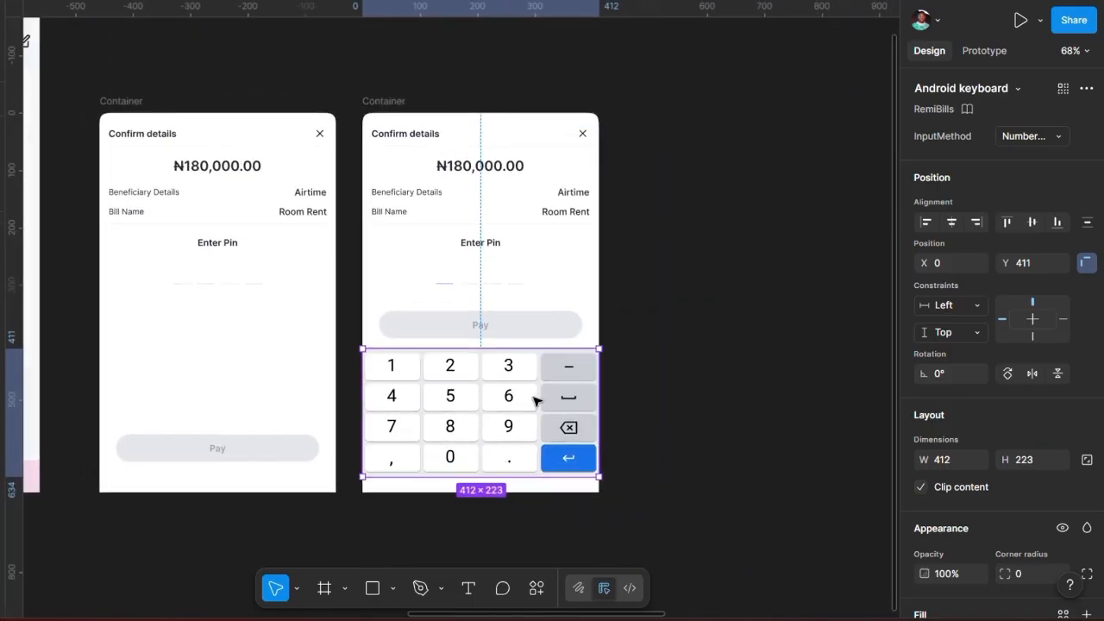
Step: Link the first sheet's Pin frame to the keypad Confirm details container on click
click(387, 106)
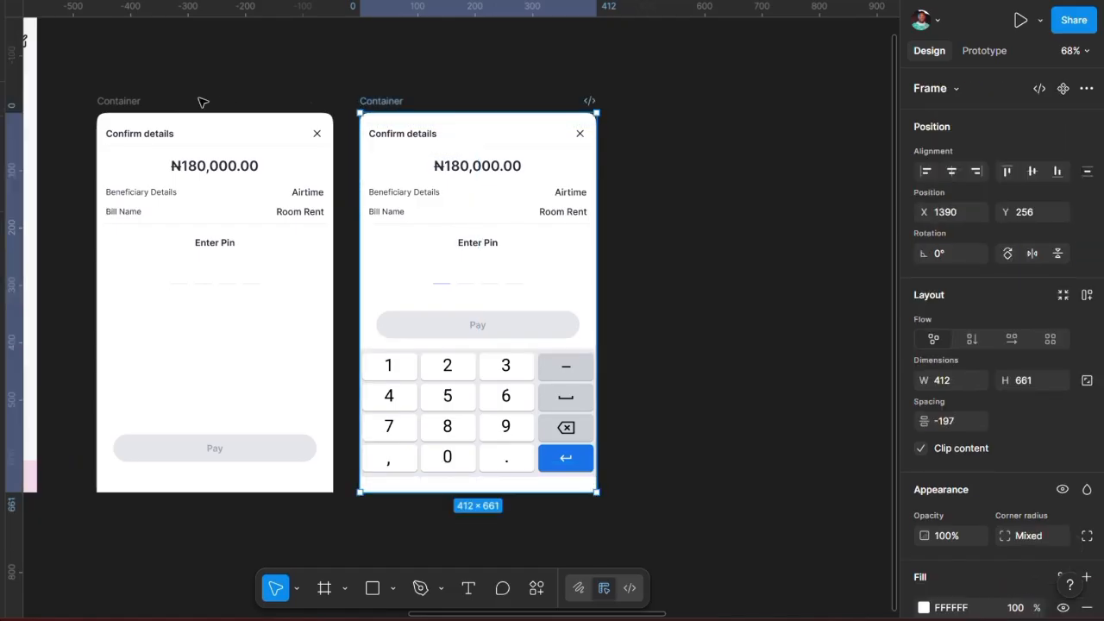
click(121, 100)
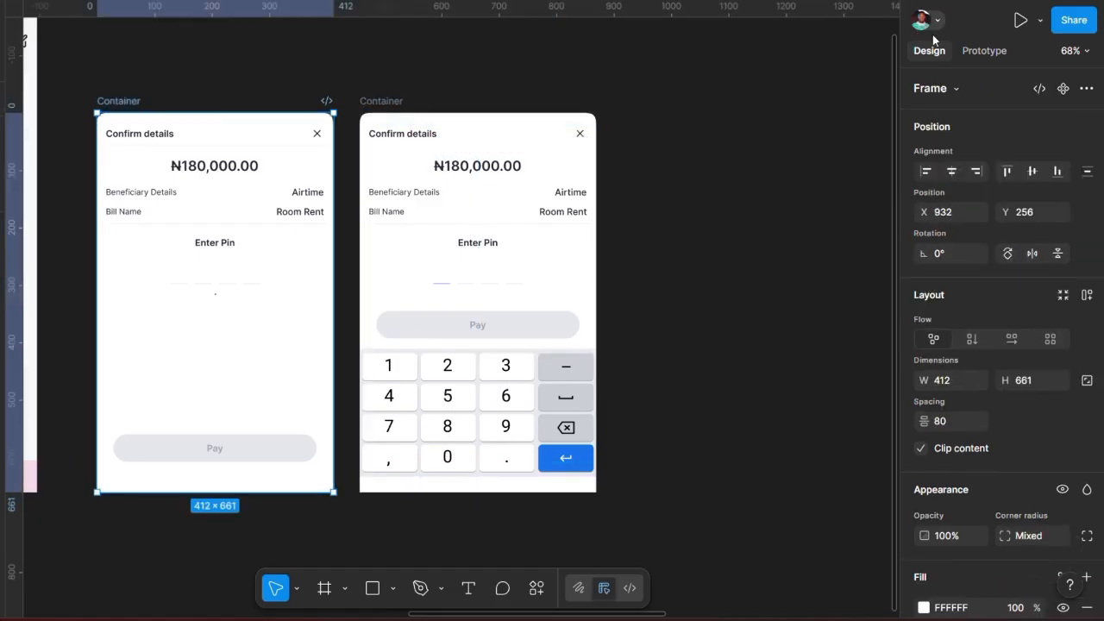
click(984, 50)
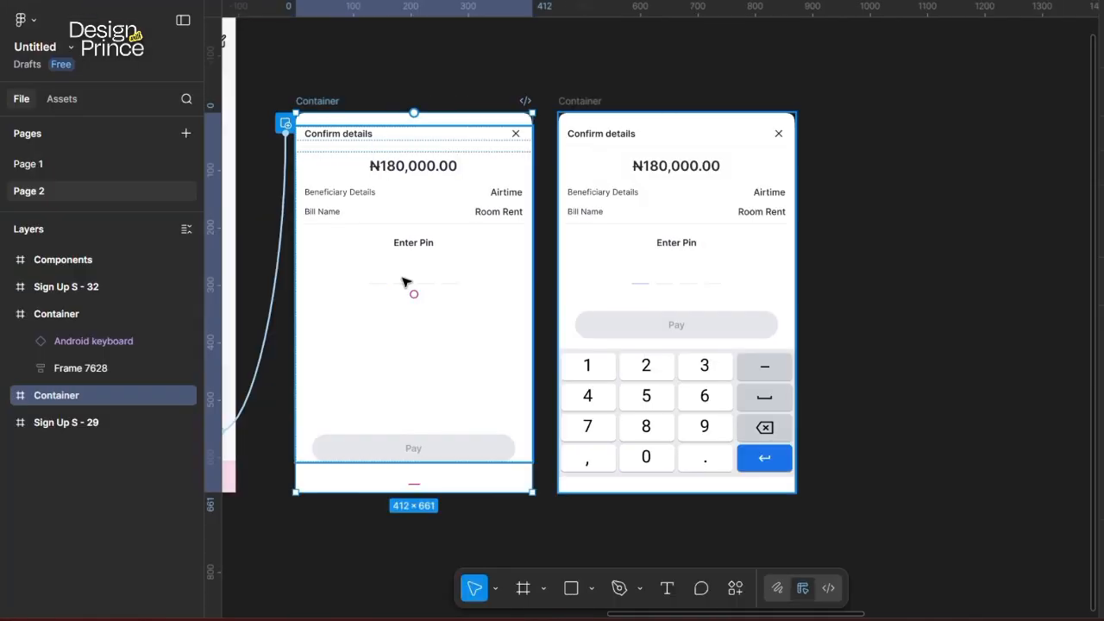
double_click(207, 282)
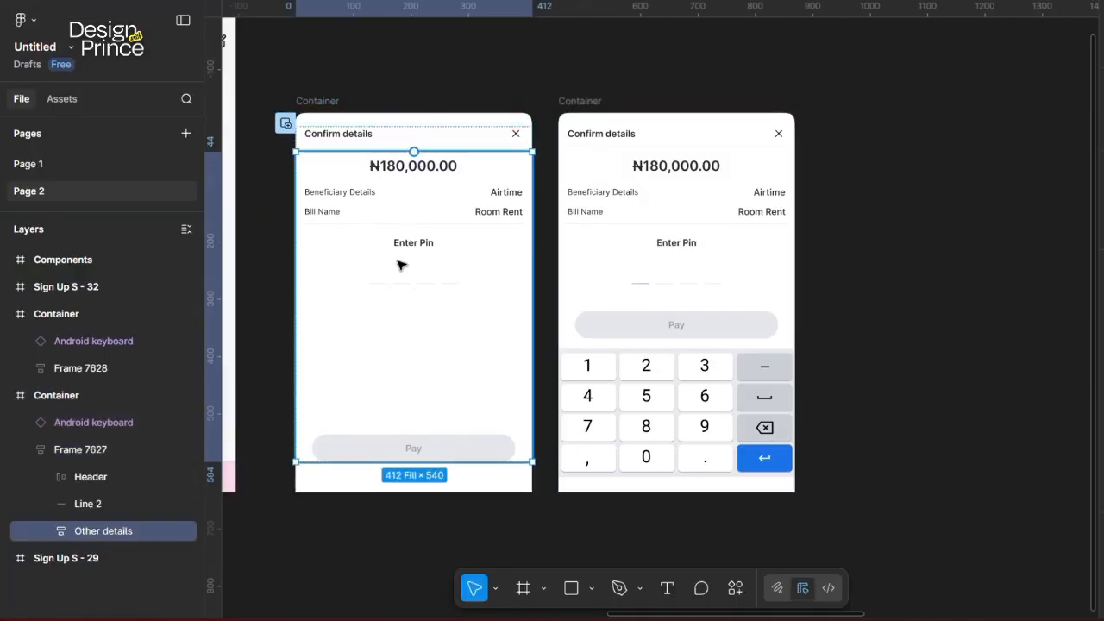
double_click(391, 275)
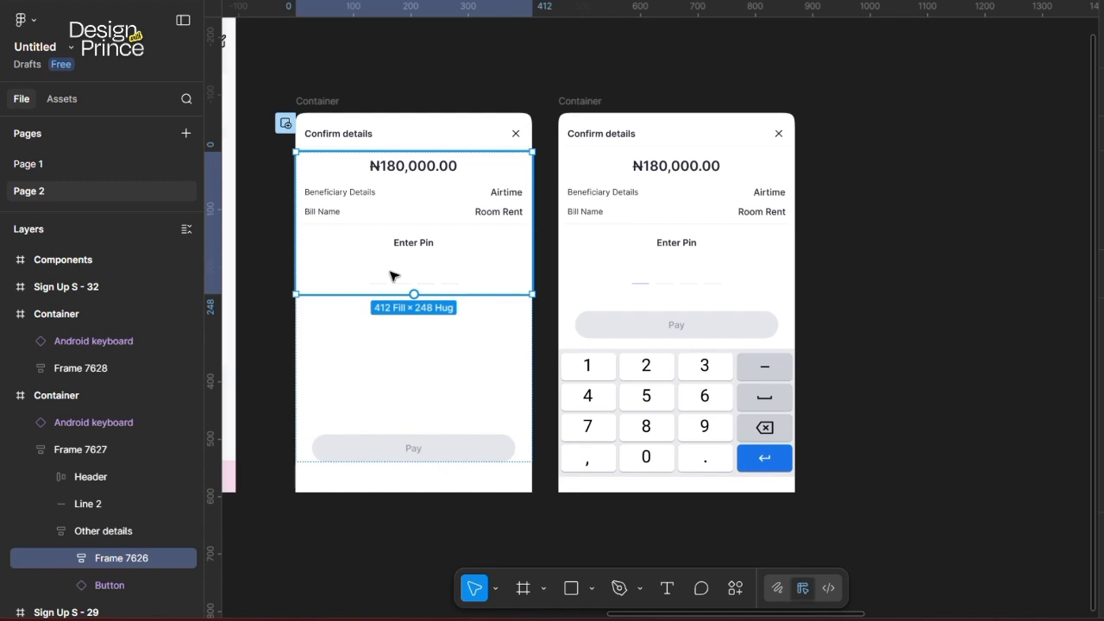
double_click(391, 275)
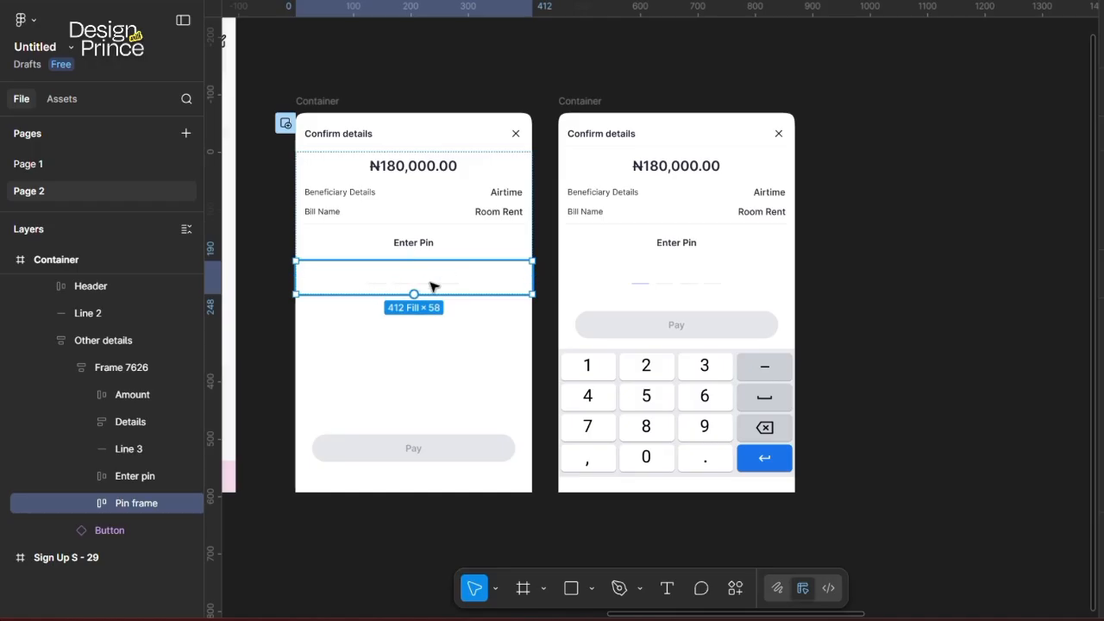
drag(532, 277, 572, 276)
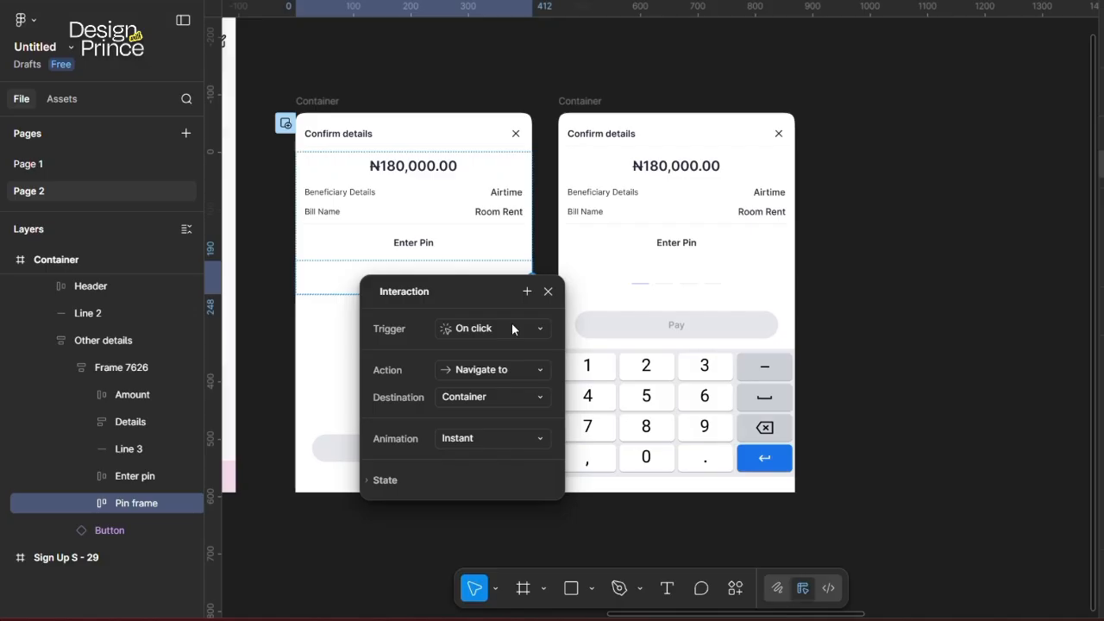
Step: Change the Pin frame's click action to Swap overlay with the keypad Container
click(504, 370)
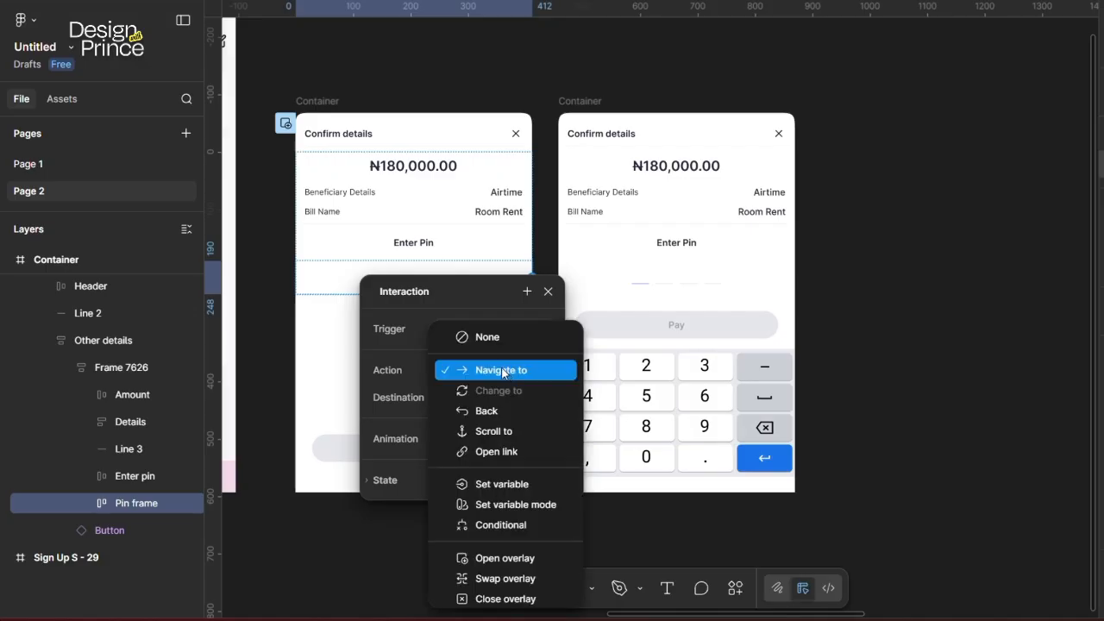
click(478, 292)
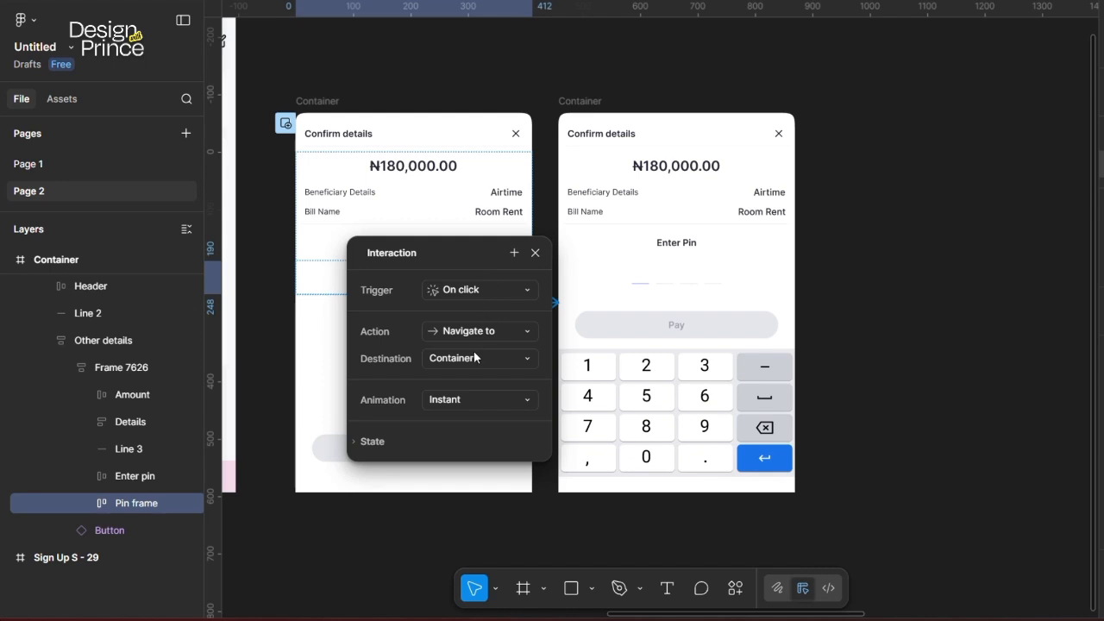
click(458, 333)
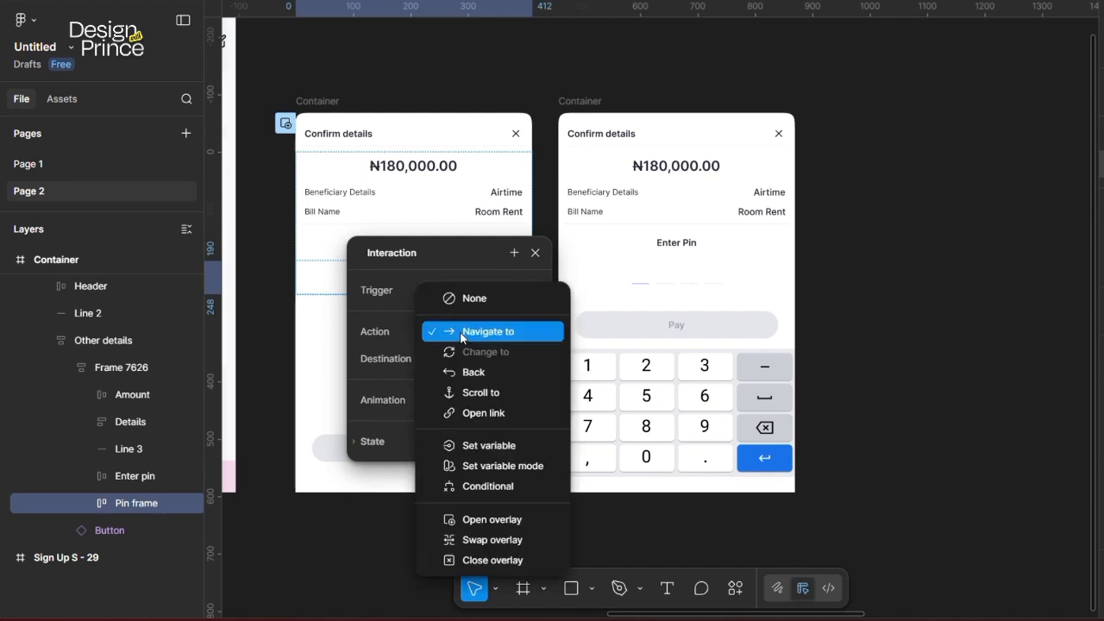
click(487, 541)
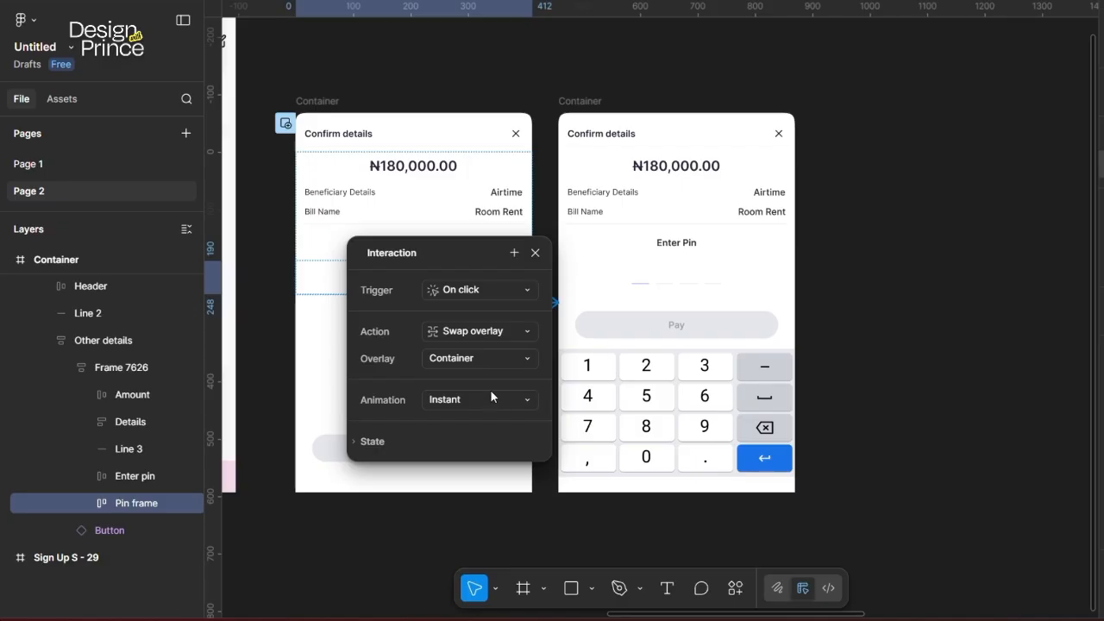
Step: Close the interaction settings and start an in-editor prototype preview of Bill Details
click(510, 83)
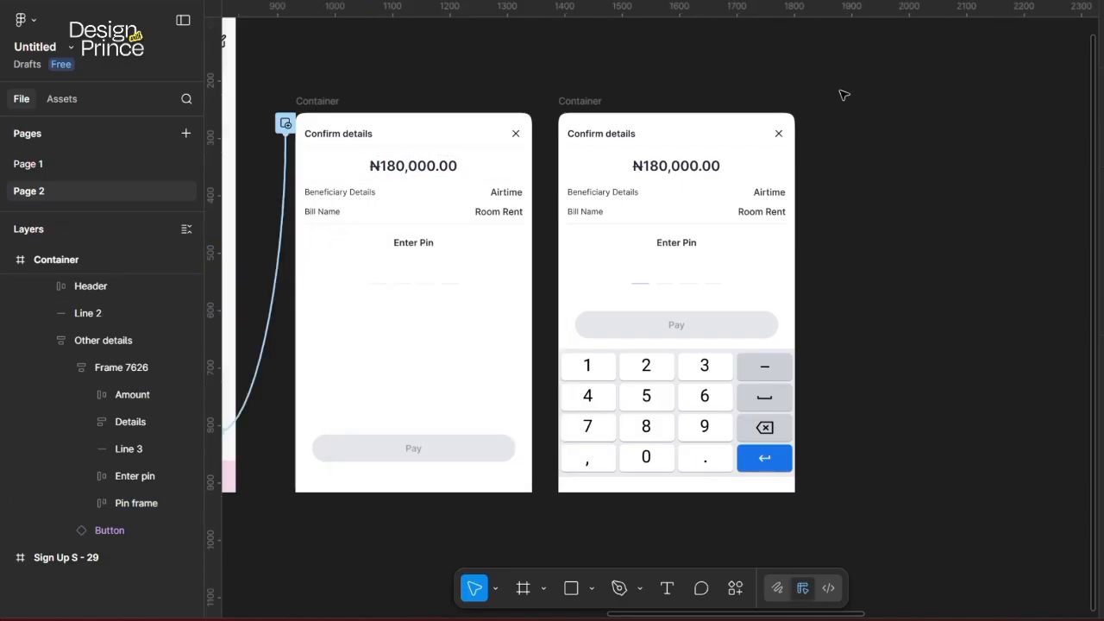
scroll(665, 171, left, 5)
scroll(664, 173, up, 3)
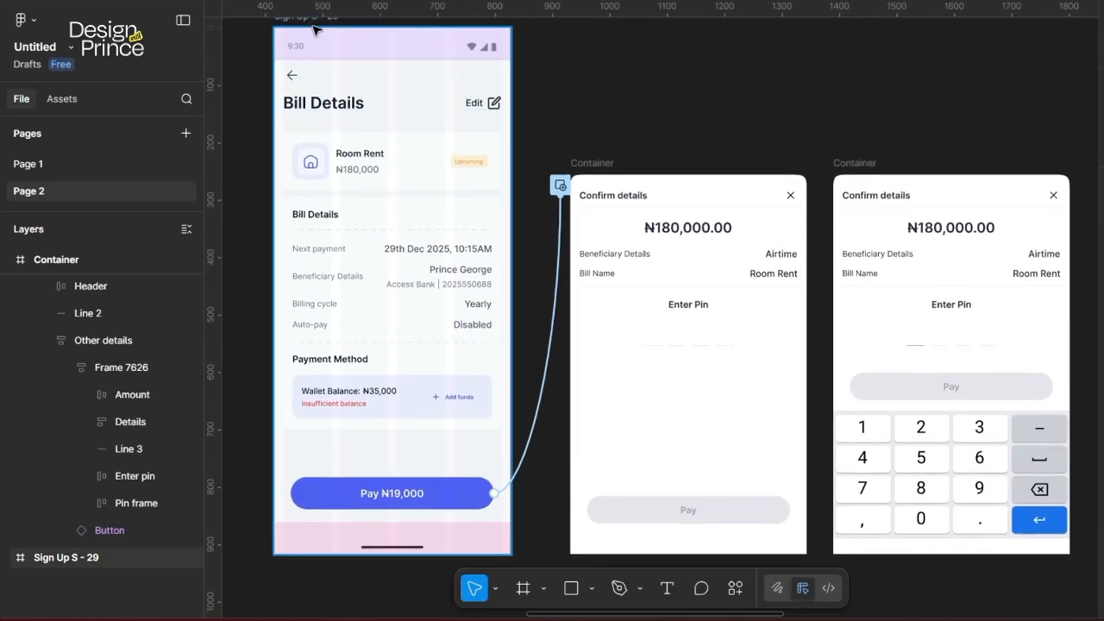
click(315, 31)
key(shift+space)
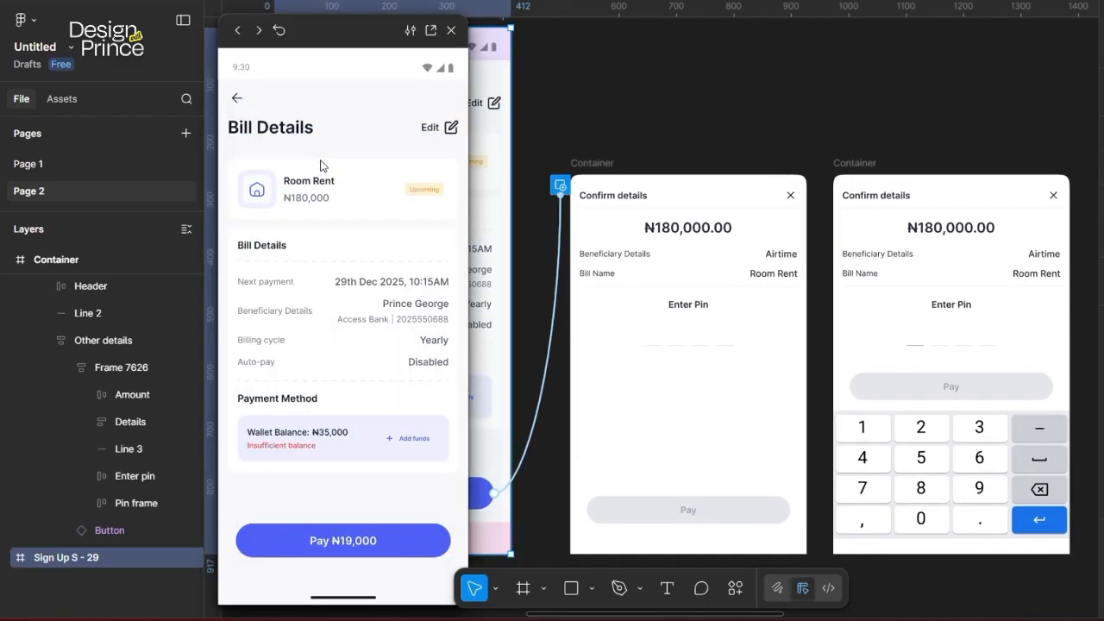
click(451, 30)
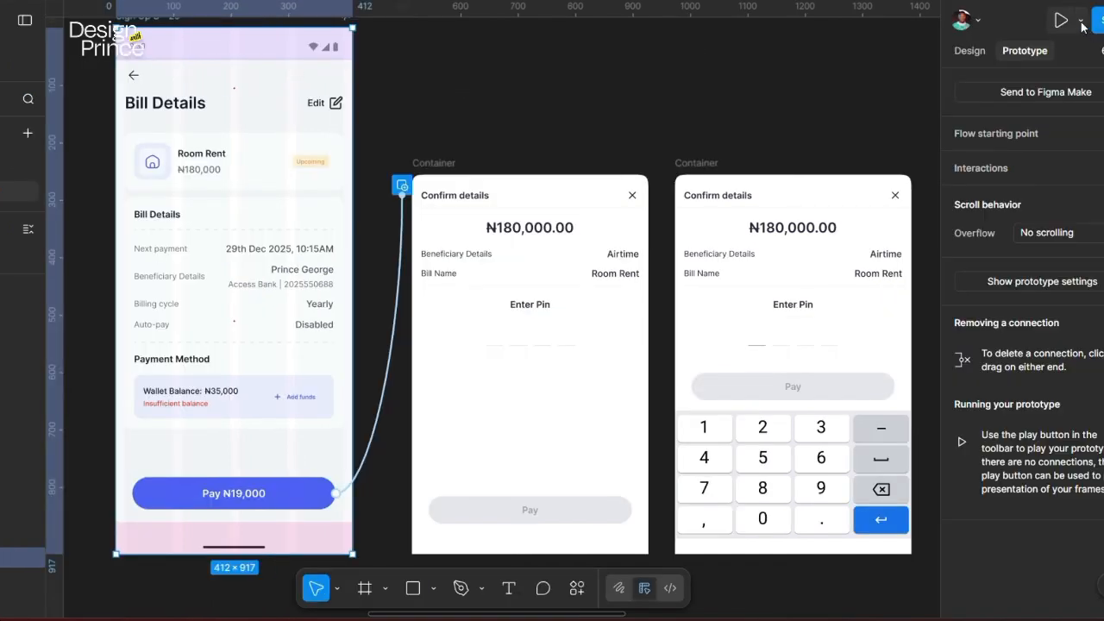
click(1082, 26)
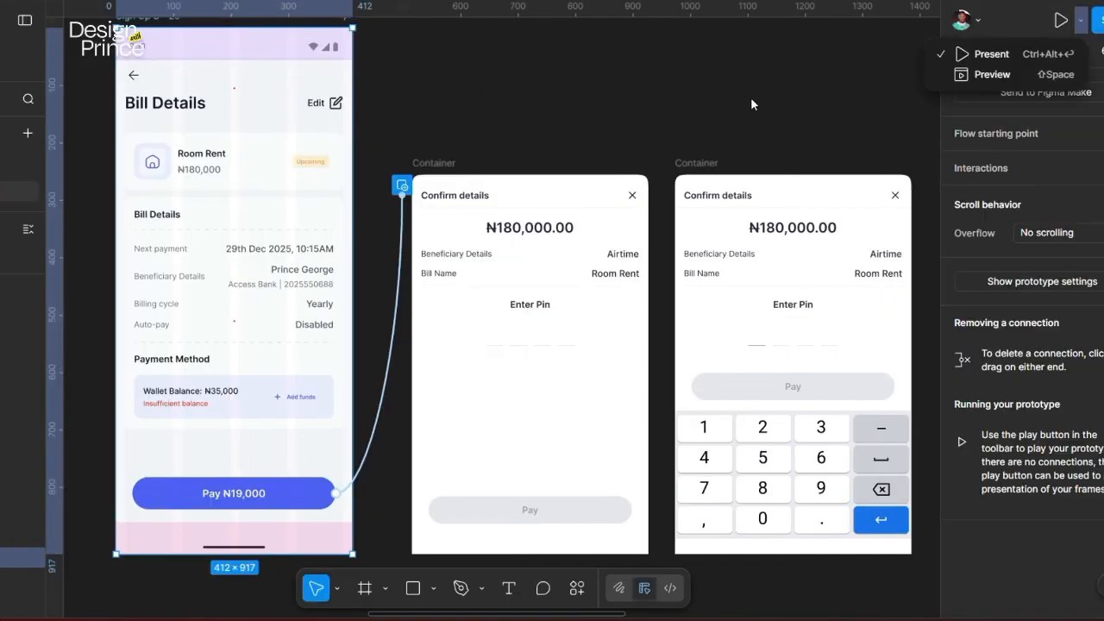
click(978, 75)
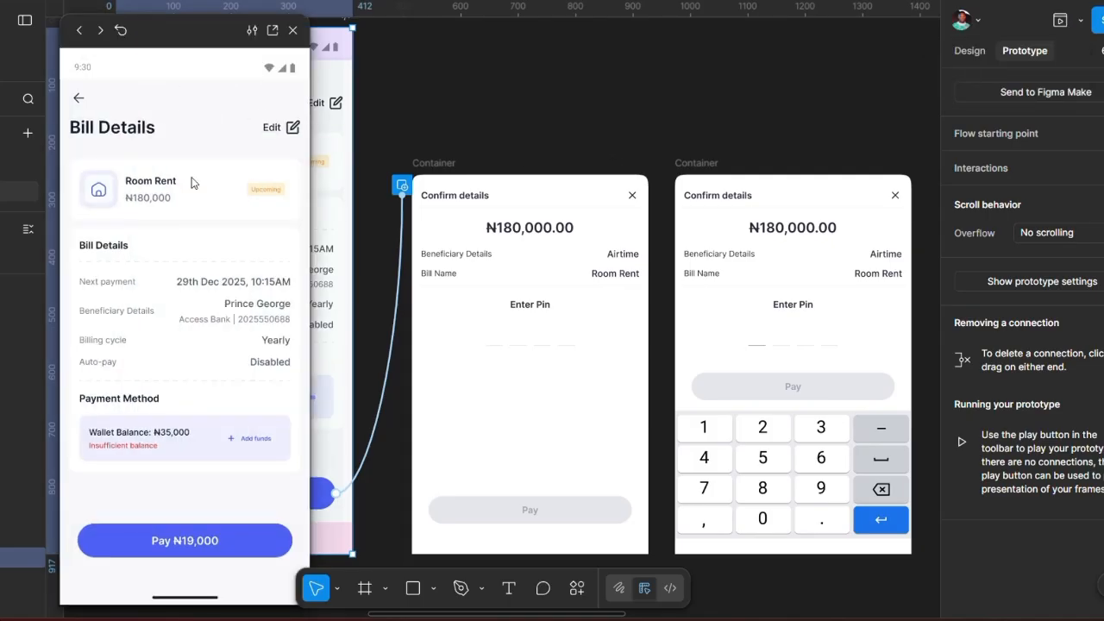
Step: Test that Pay and the PIN row bring up the keypad sheet, then close the preview
click(176, 543)
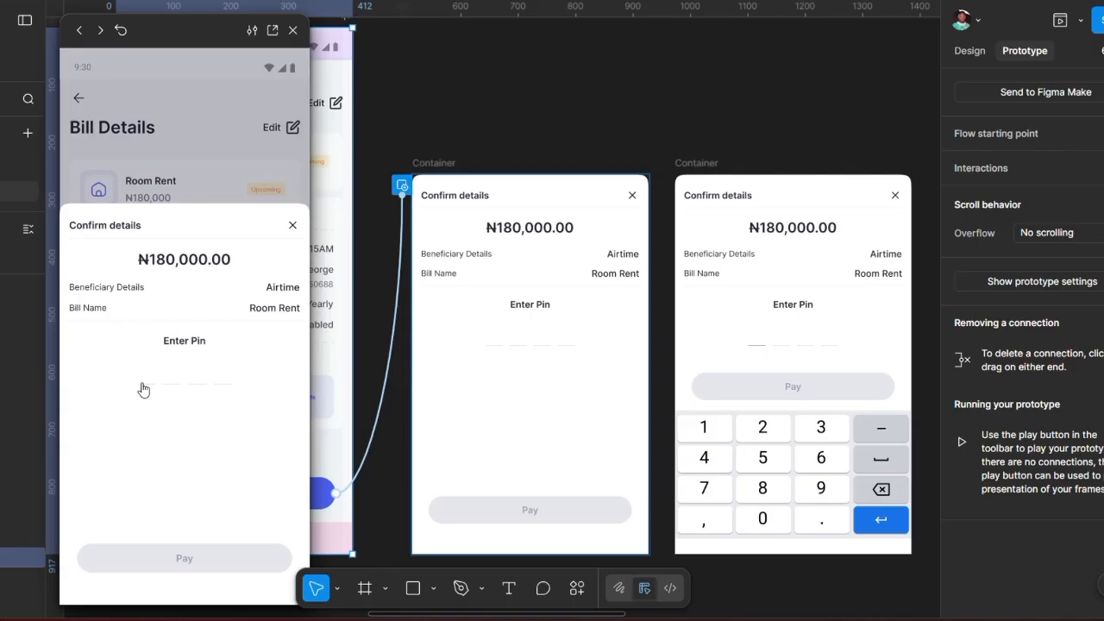
click(143, 388)
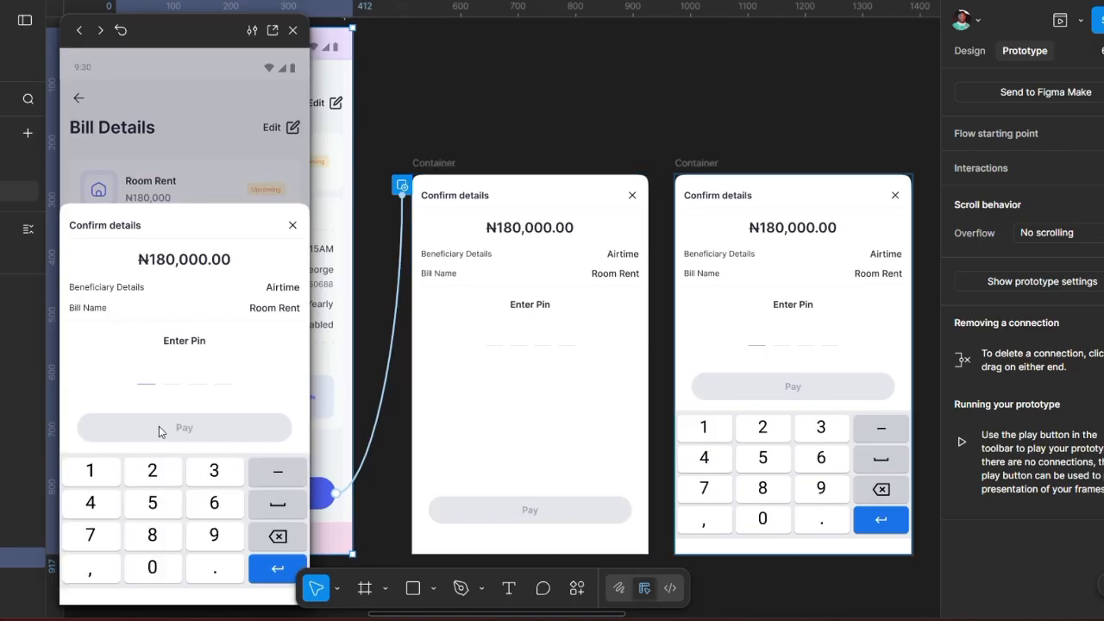
click(174, 185)
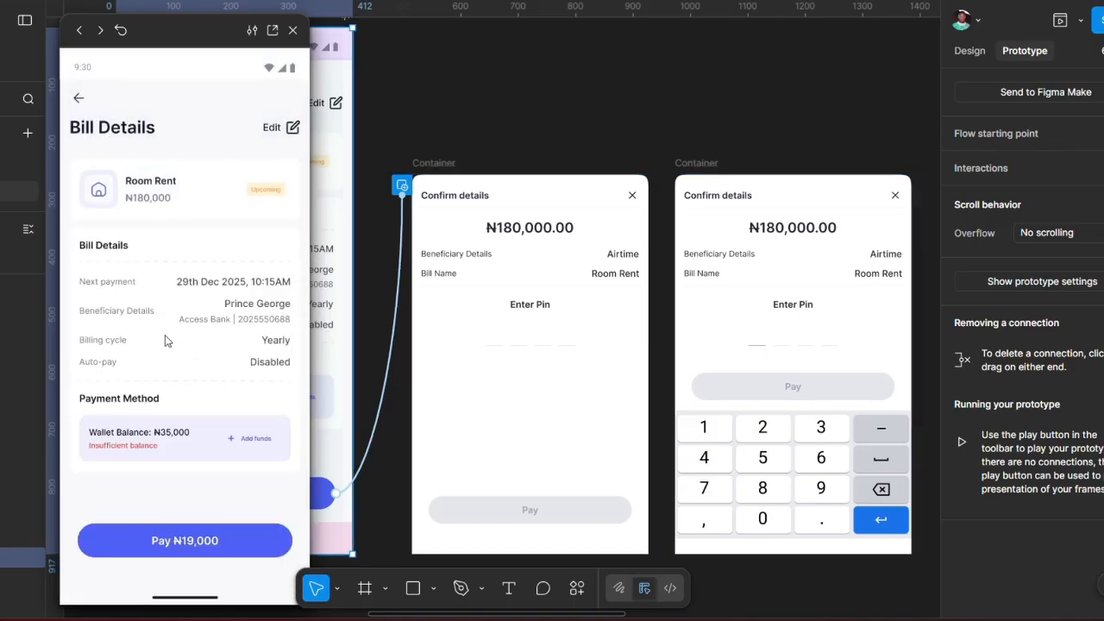
click(161, 541)
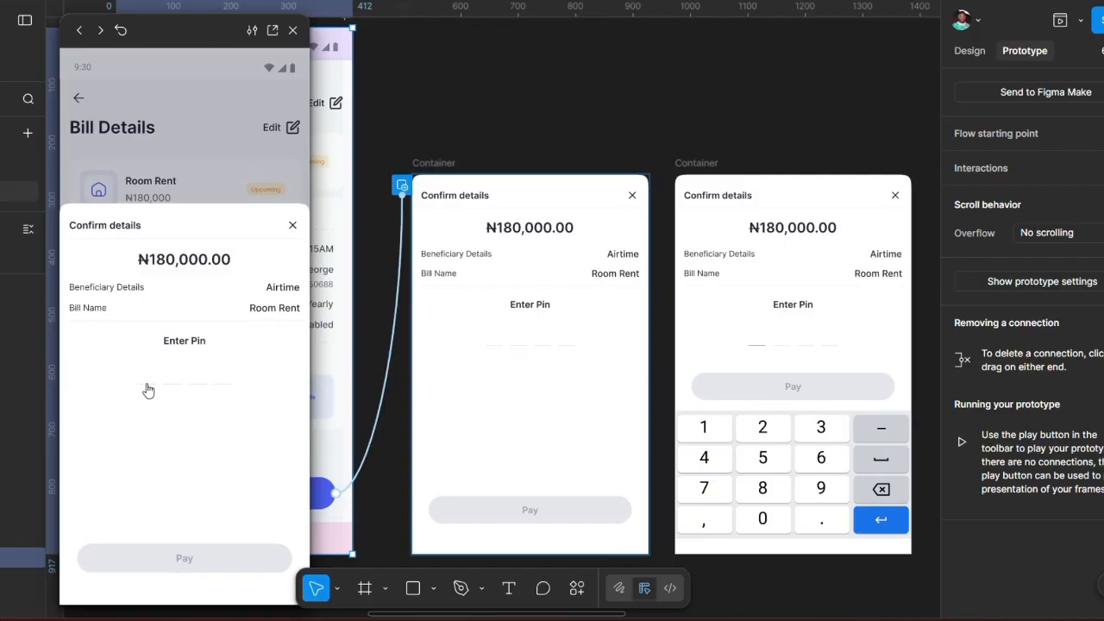
click(146, 390)
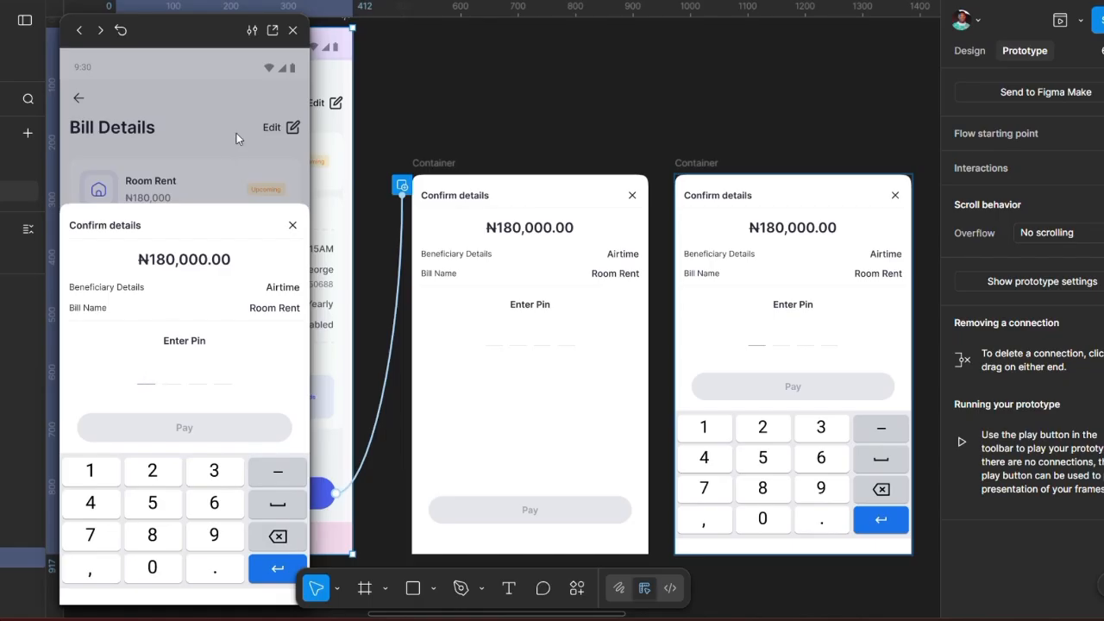
click(278, 154)
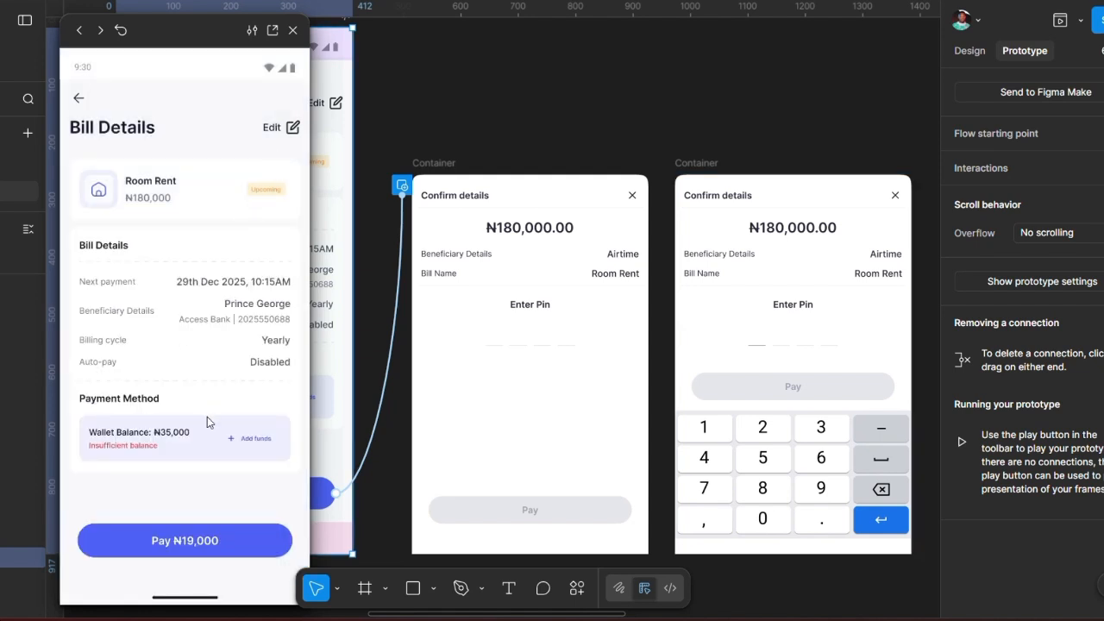
click(183, 541)
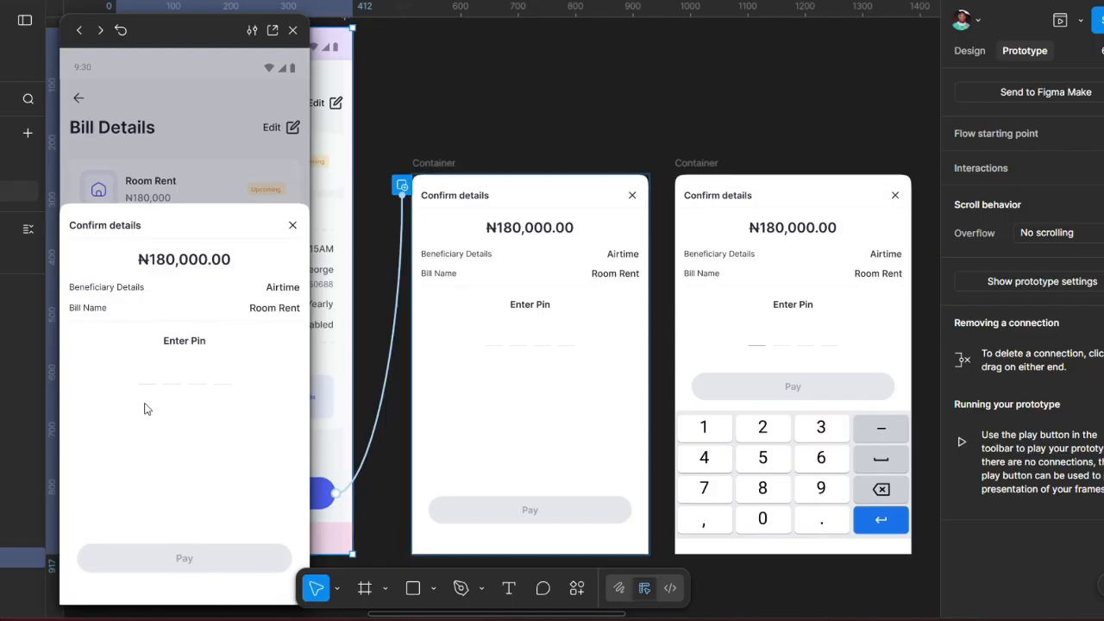
click(144, 393)
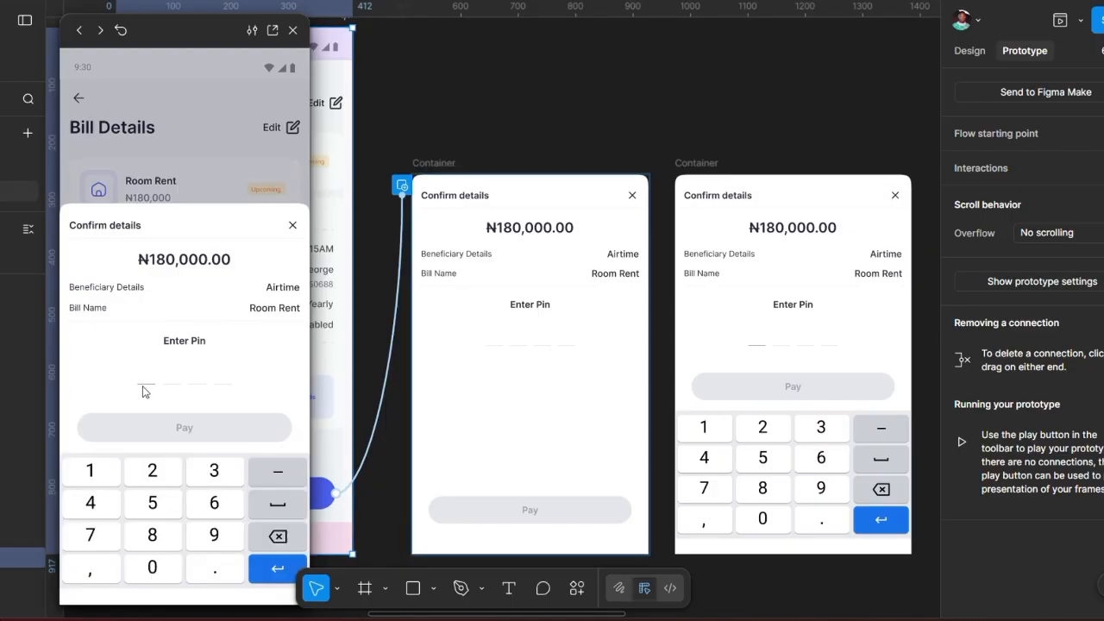
click(292, 30)
Step: Alt-drag a duplicate of the keypad Confirm details frame to its right, at X 1848
scroll(518, 195, right, 2)
scroll(518, 195, down, 1)
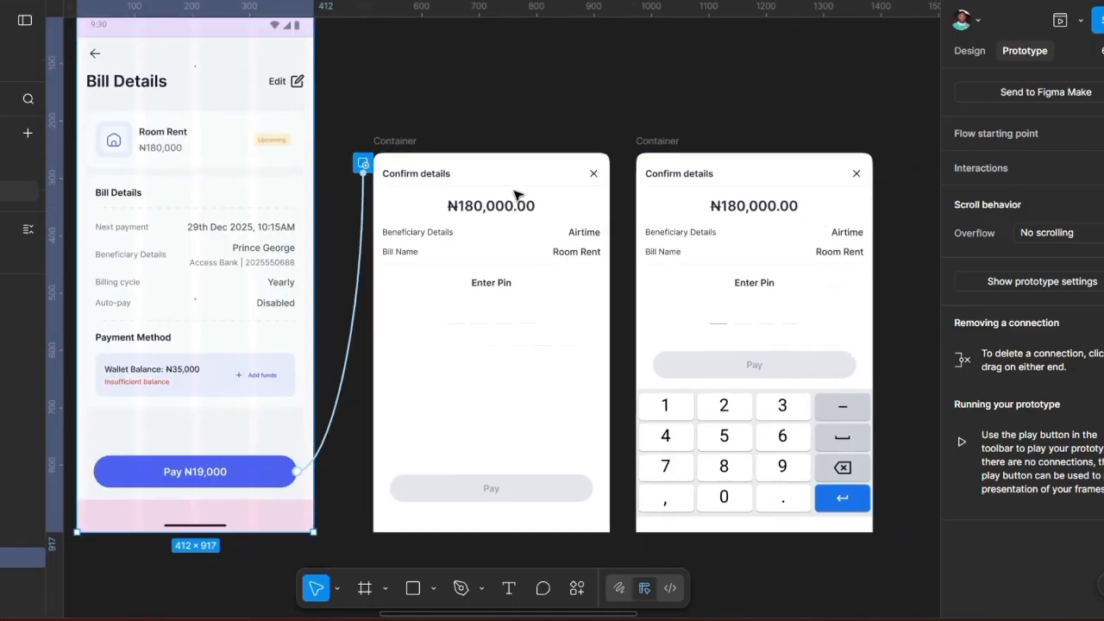
scroll(521, 191, right, 4)
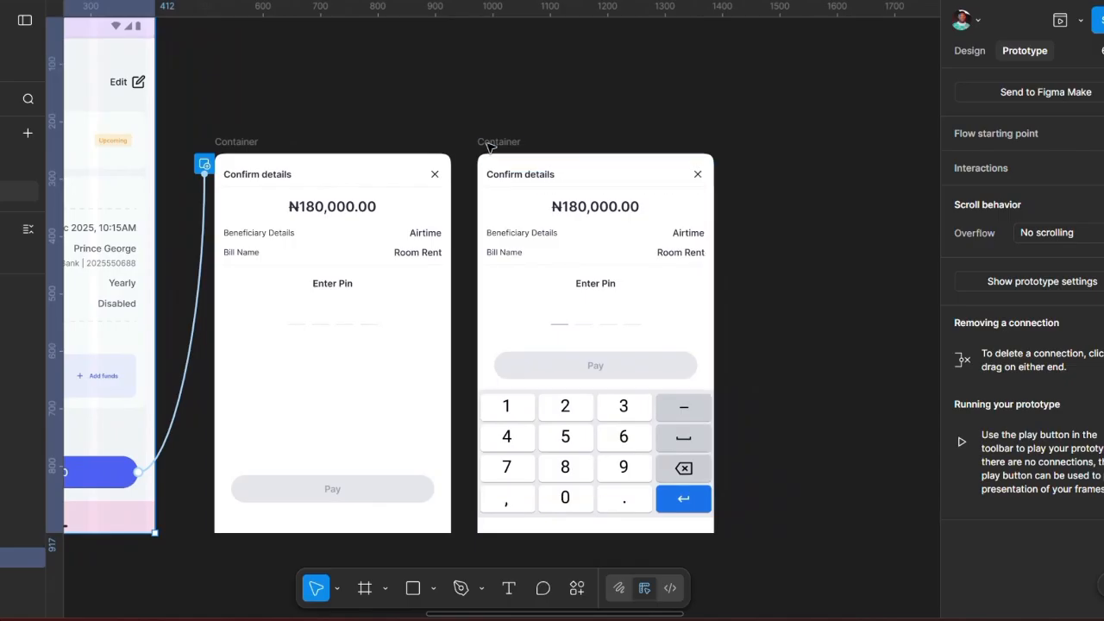
click(498, 142)
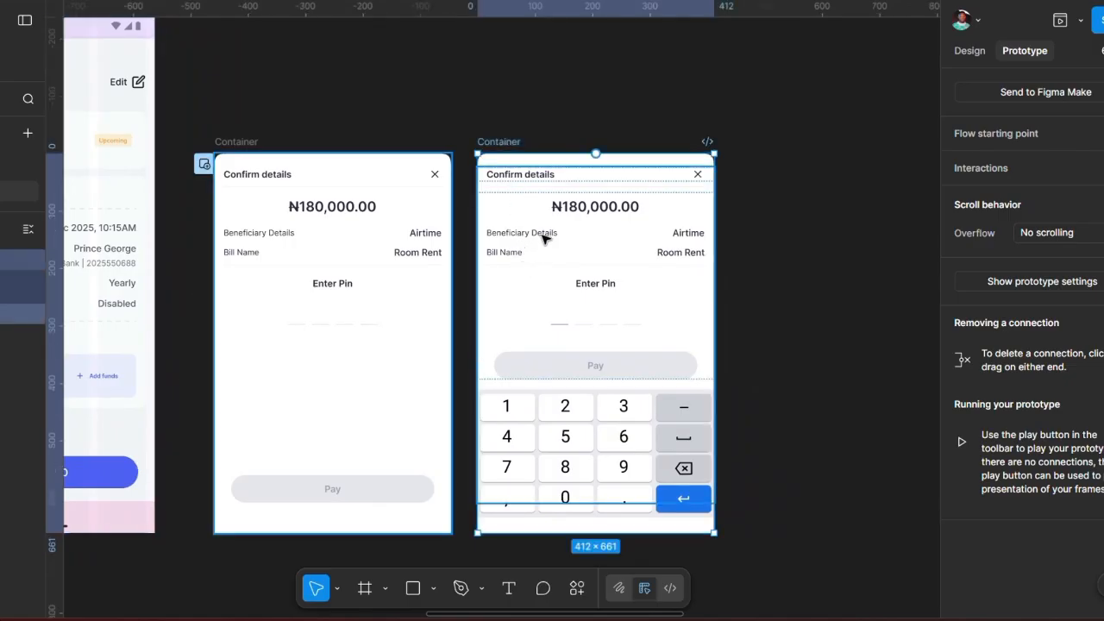
scroll(631, 271, right, 5)
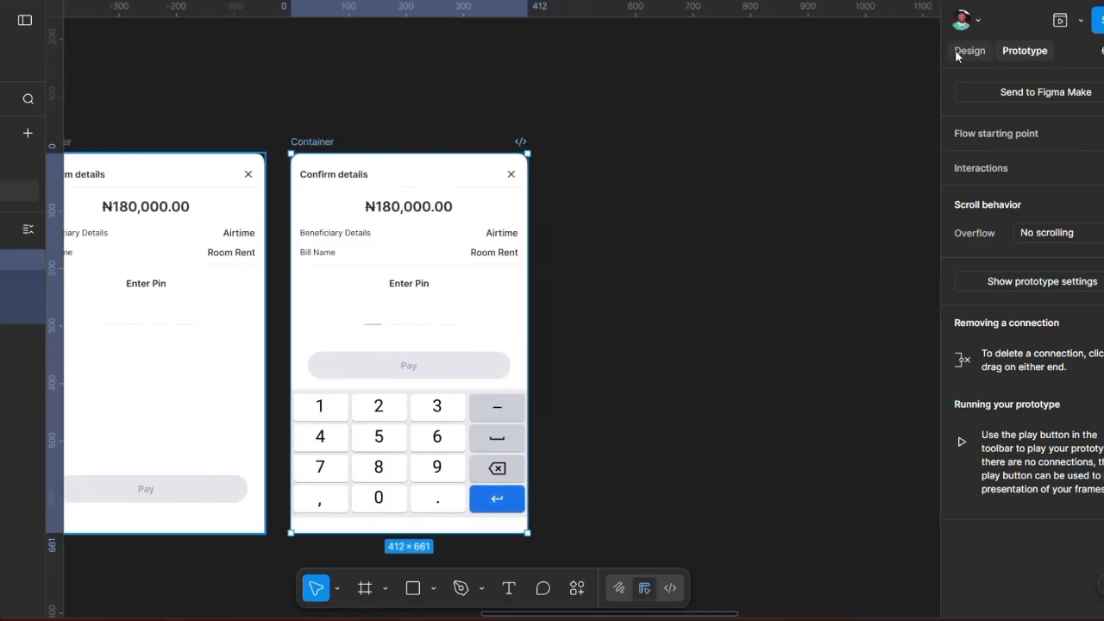
click(957, 57)
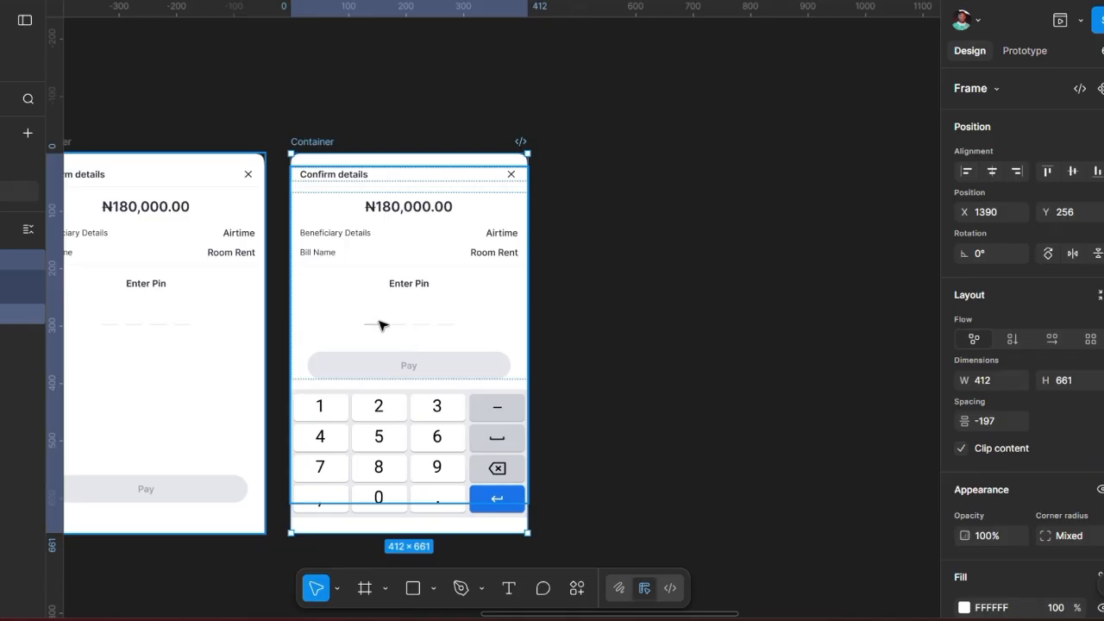
scroll(399, 325, right, 3)
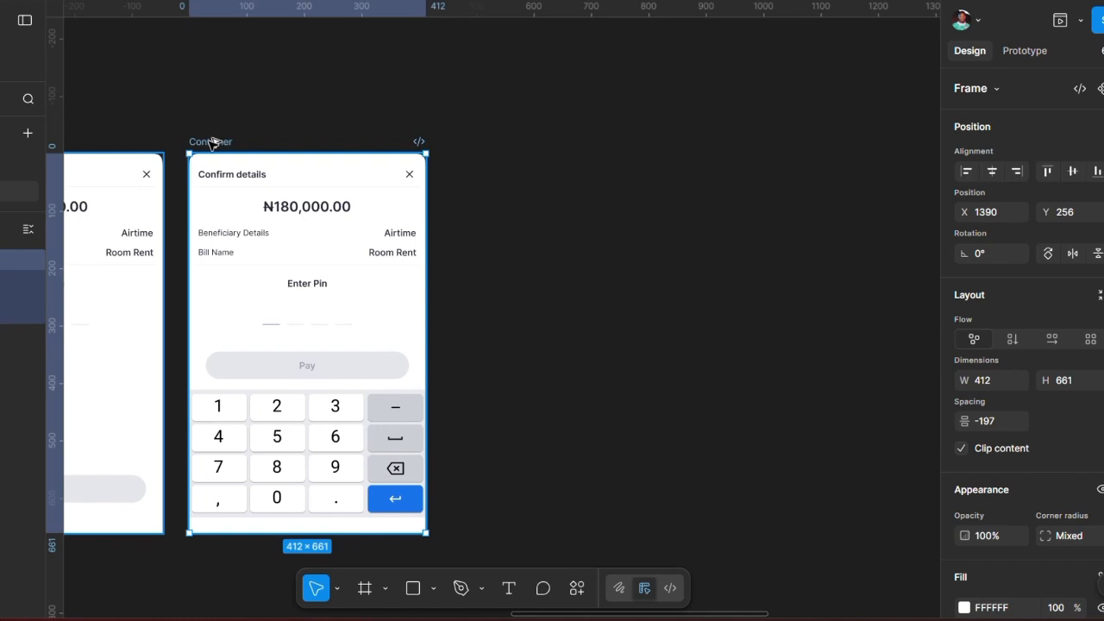
drag(213, 144, 470, 147)
scroll(515, 226, right, 3)
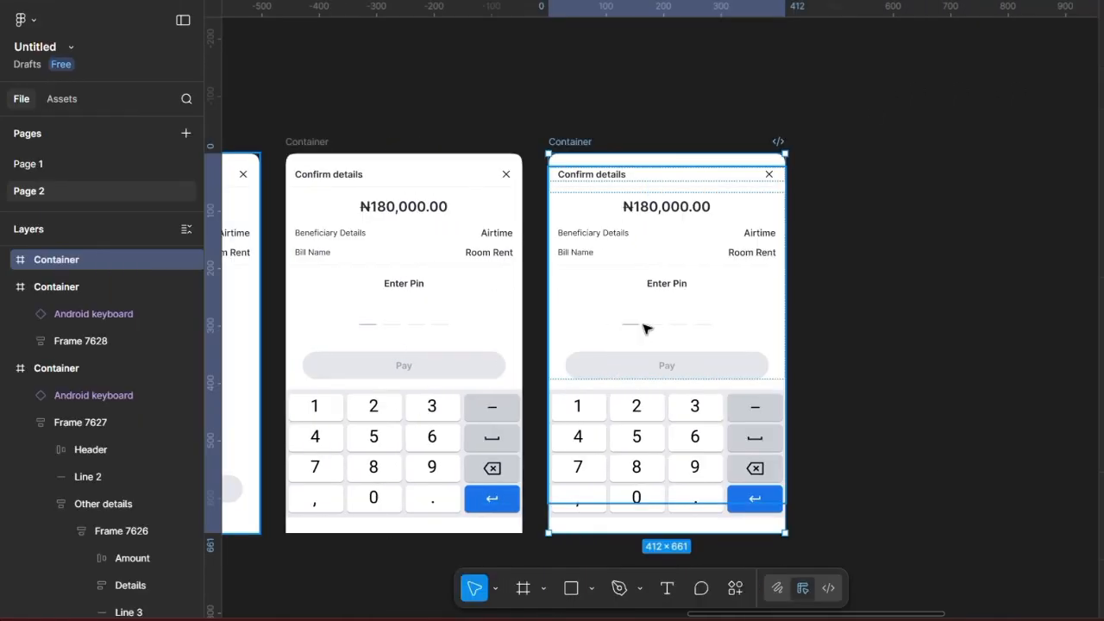
Step: Drill into the copy's Pin input group and unhide its Pin numbers layer
double_click(647, 328)
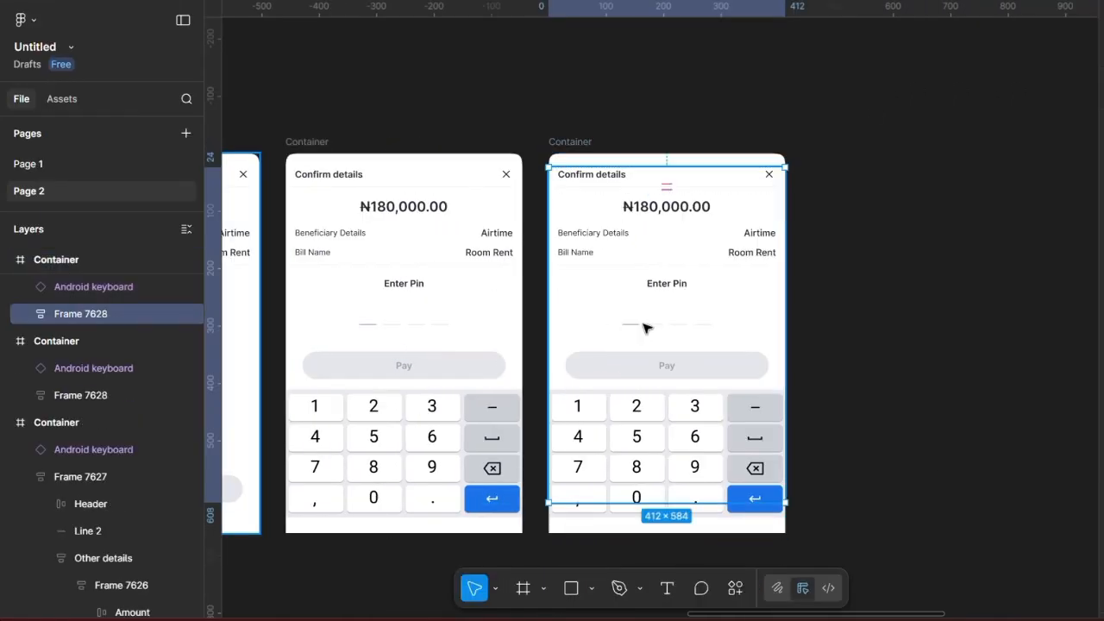
double_click(646, 327)
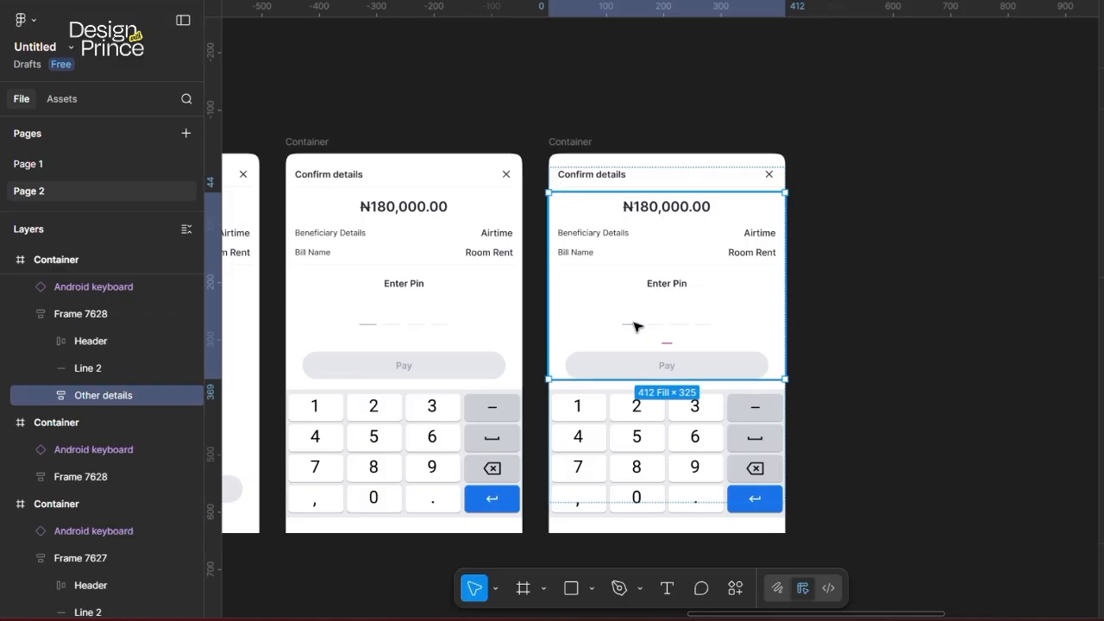
double_click(636, 326)
double_click(635, 325)
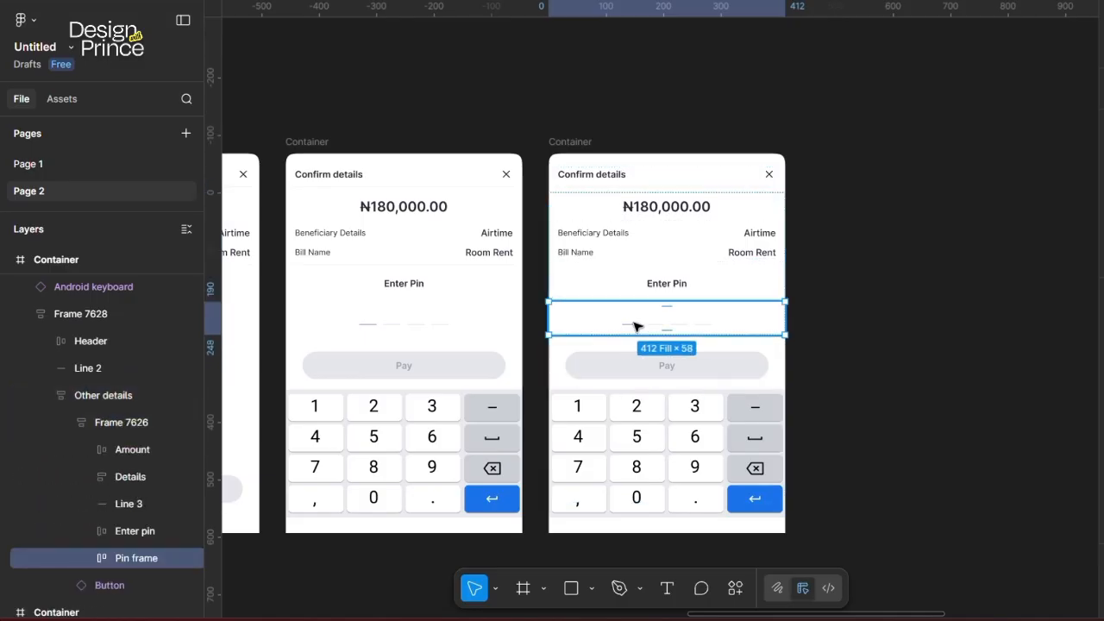
double_click(636, 326)
scroll(141, 556, down, 2)
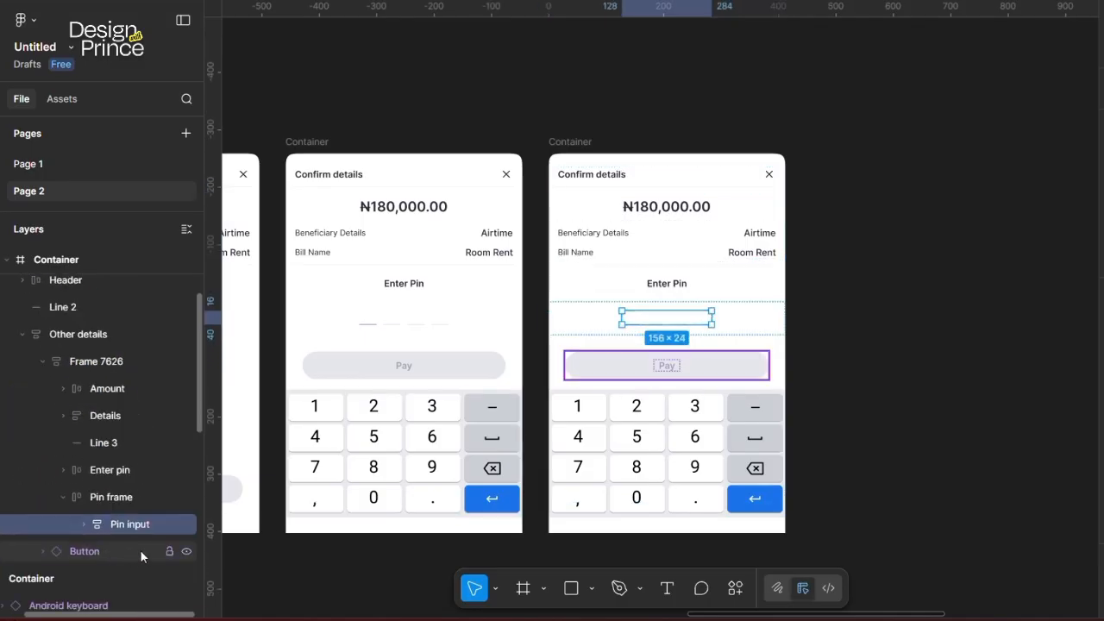
click(85, 524)
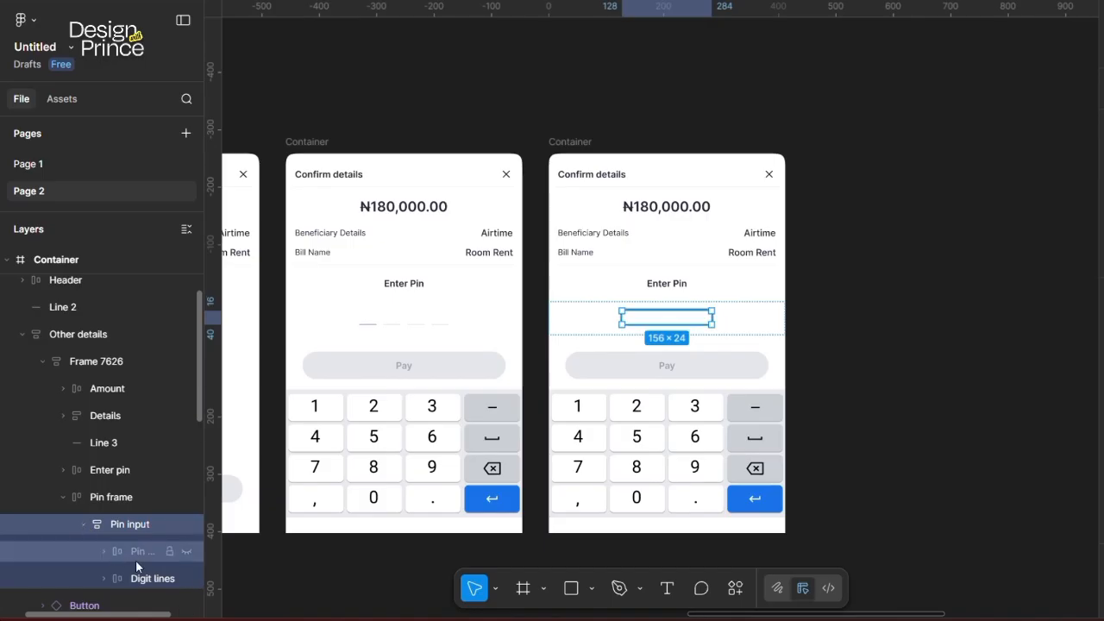
click(183, 551)
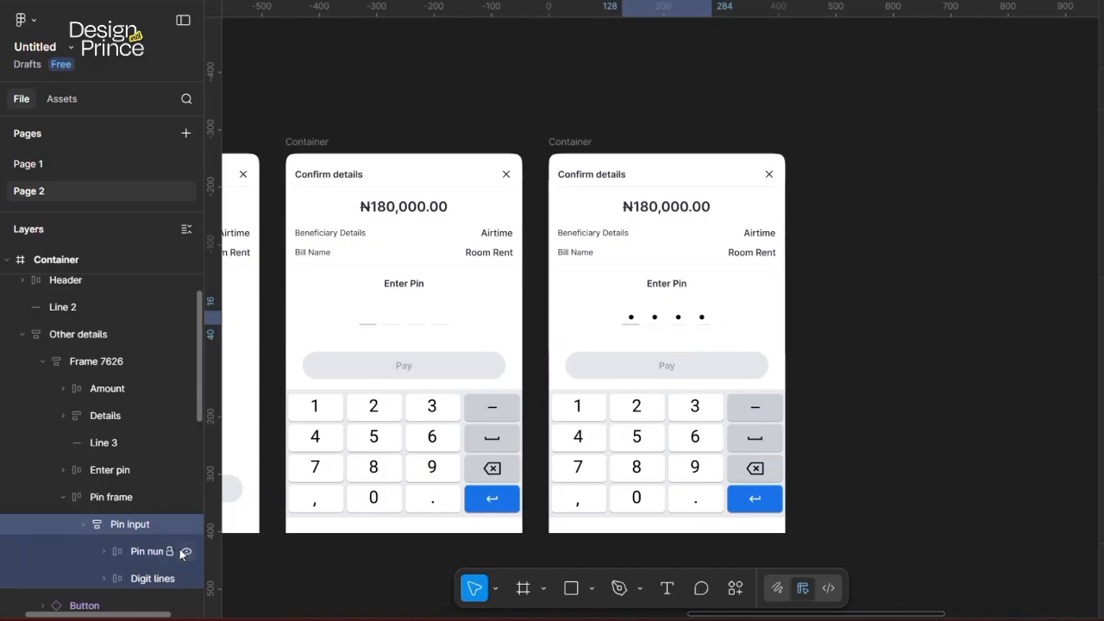
Step: Hide Ellipse 1958, 1957 and 1956 so only the first PIN dot remains
scroll(131, 561, down, 1)
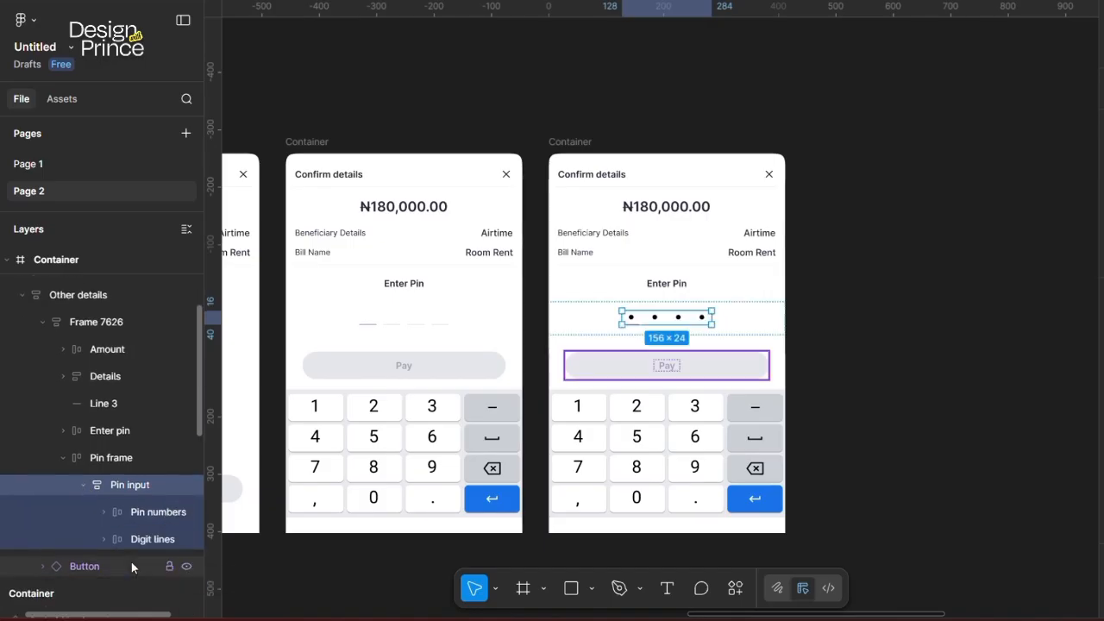
click(103, 512)
scroll(116, 533, down, 3)
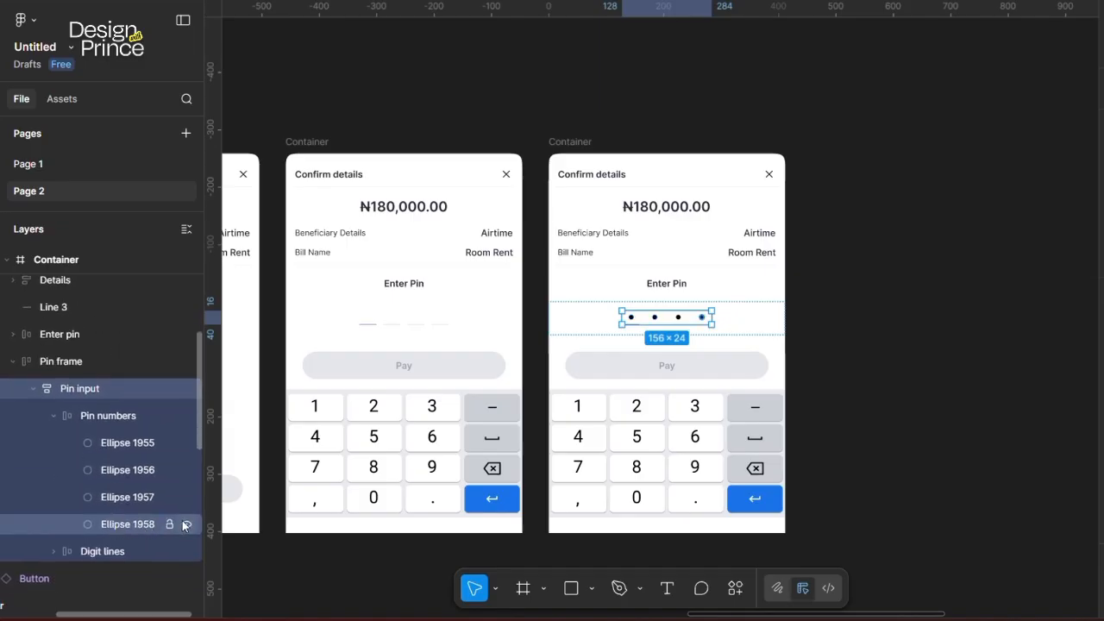
click(186, 525)
click(185, 497)
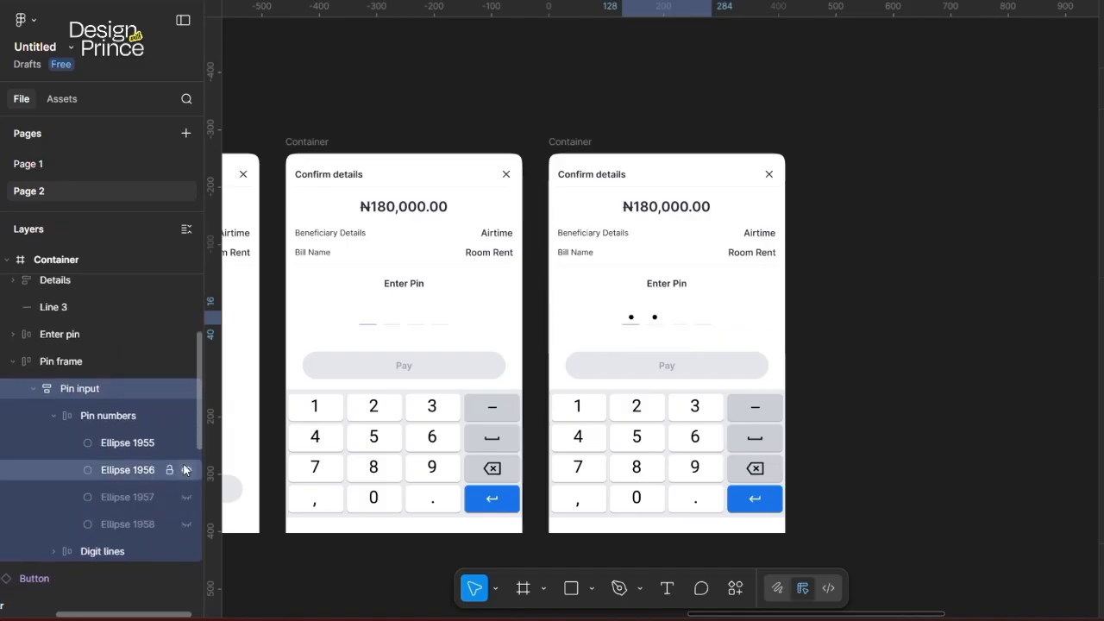
click(185, 470)
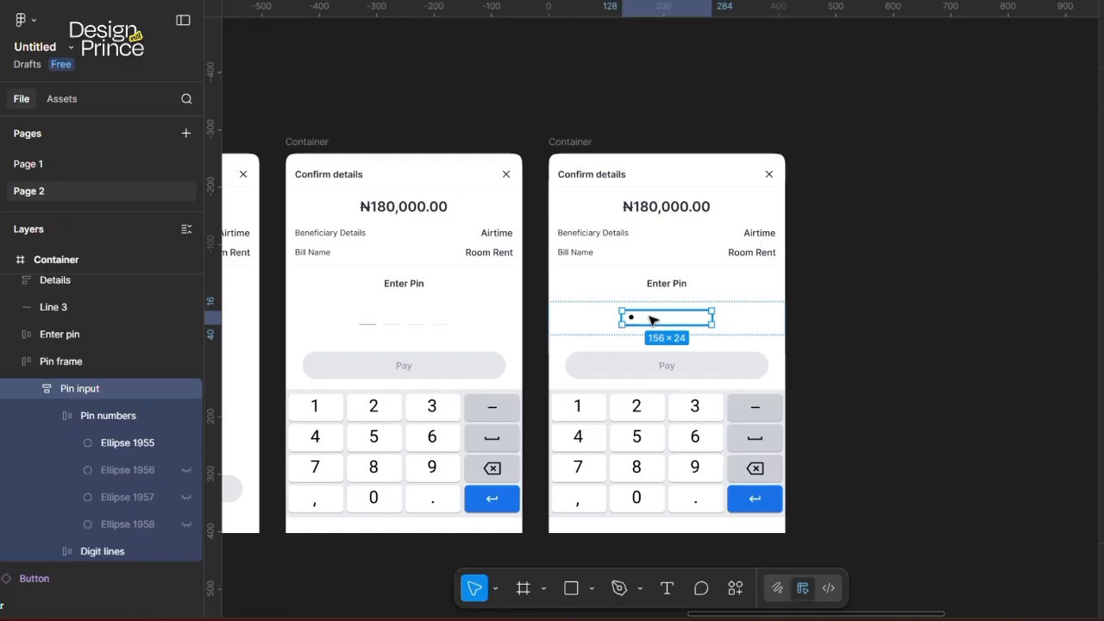
scroll(436, 345, left, 5)
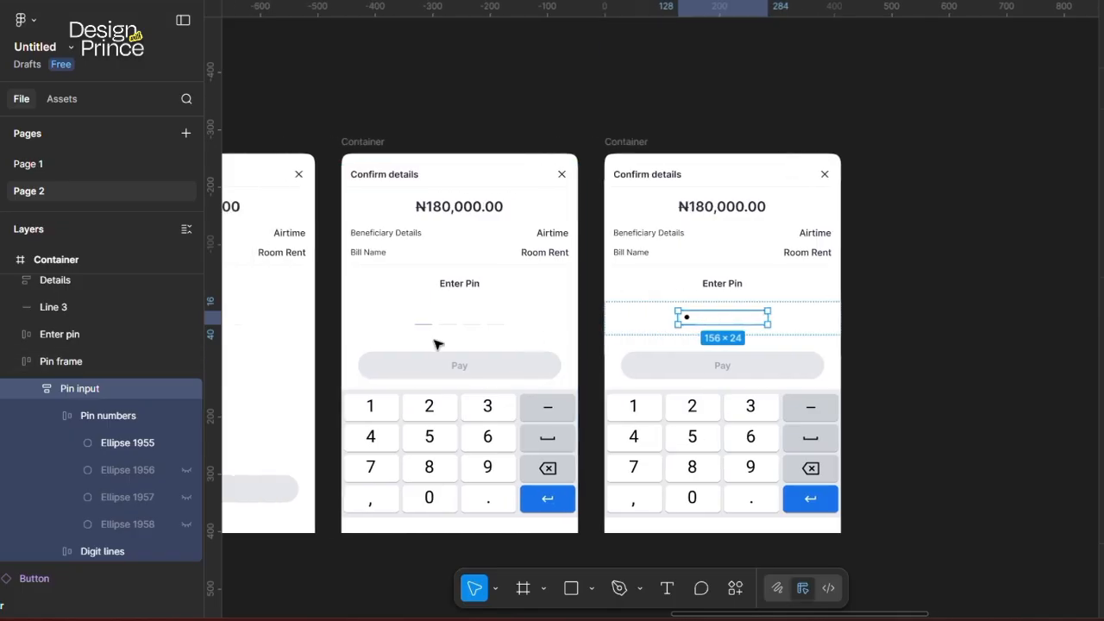
scroll(437, 345, left, 3)
scroll(437, 345, right, 5)
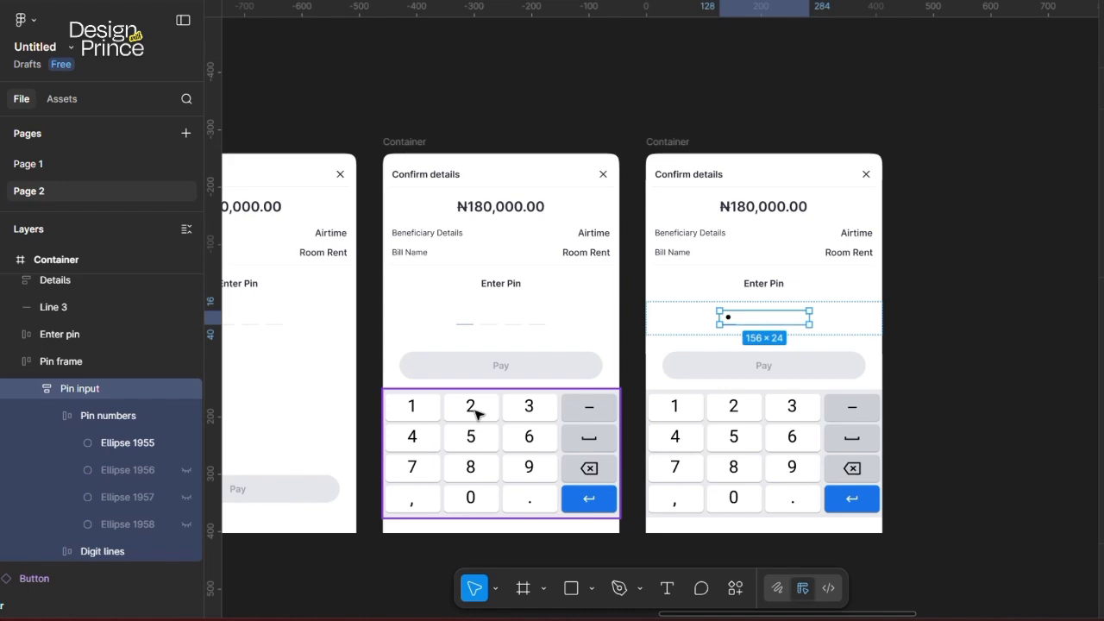
scroll(737, 351, up, 2)
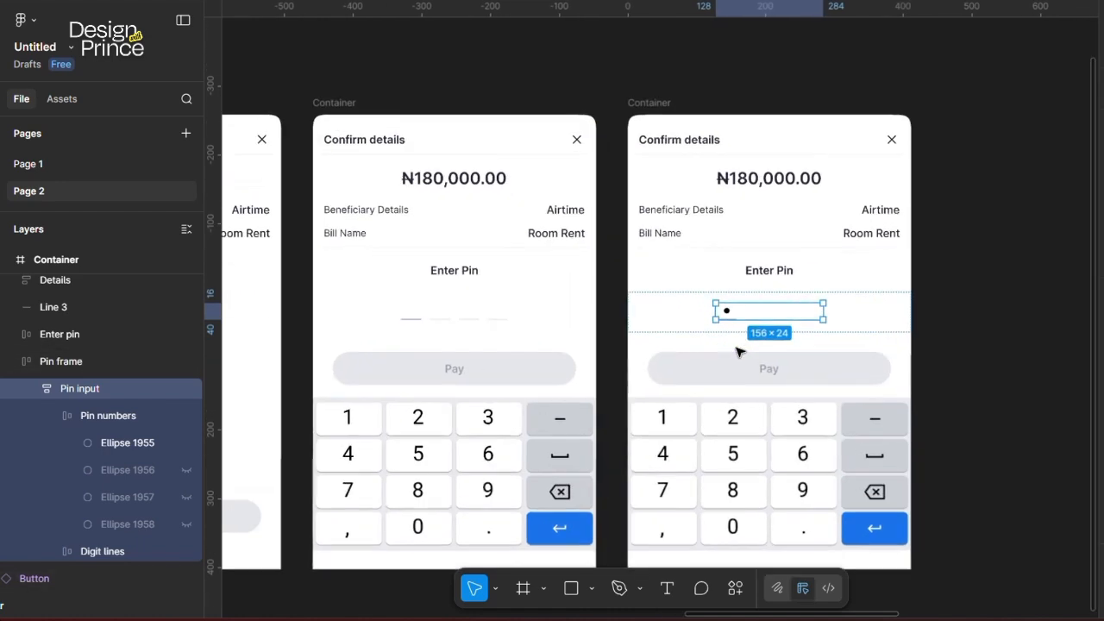
scroll(737, 351, up, 4)
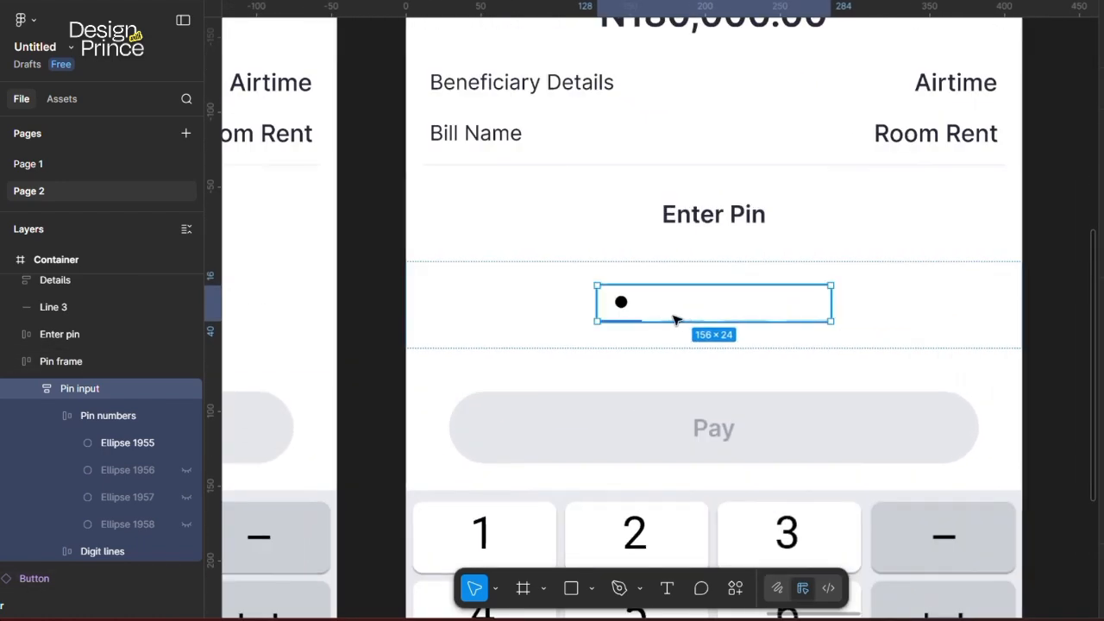
click(37, 391)
click(84, 389)
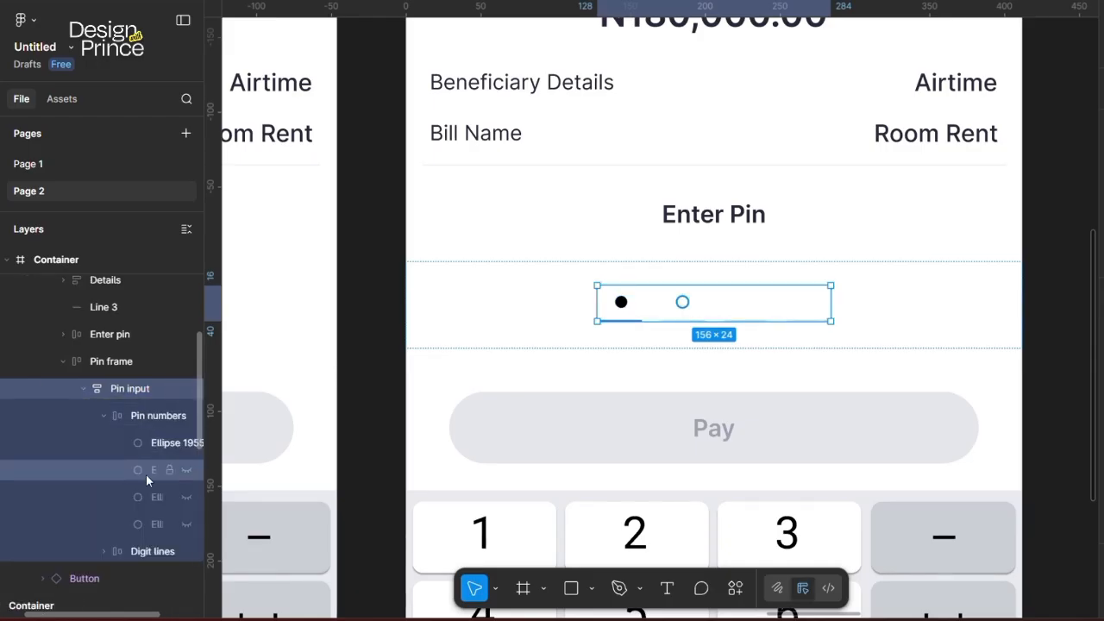
click(107, 415)
click(107, 415)
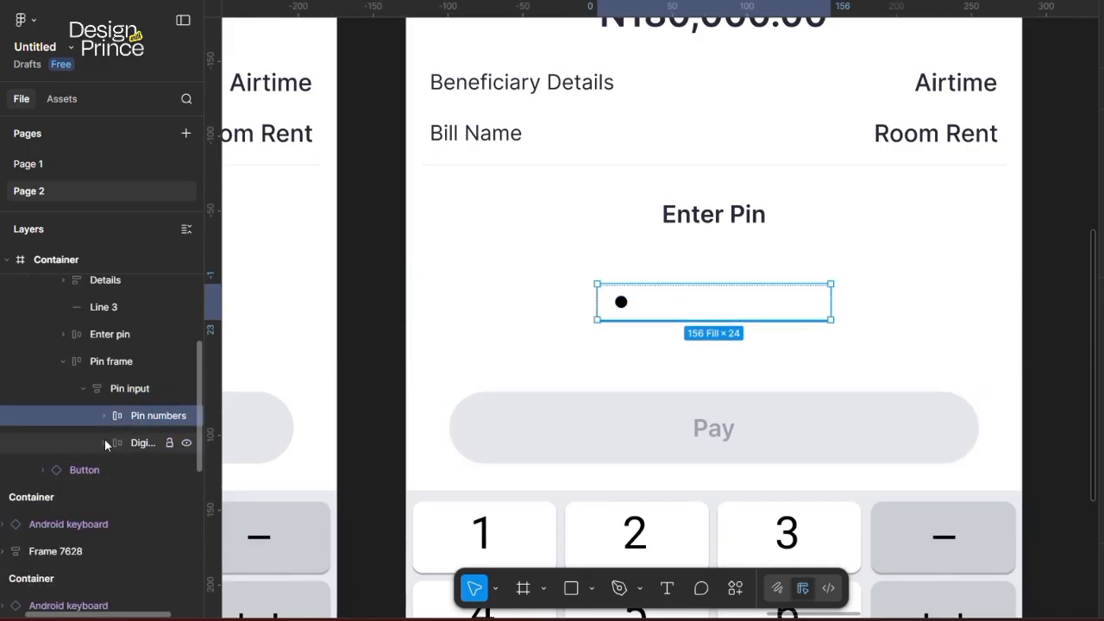
click(104, 441)
scroll(121, 470, right, 2)
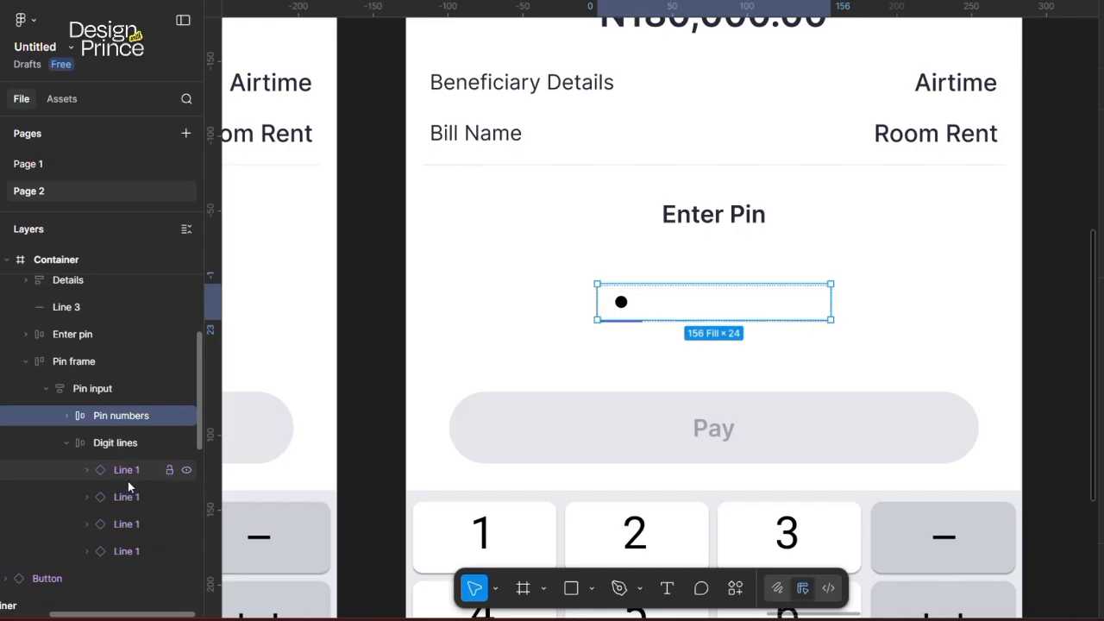
click(127, 498)
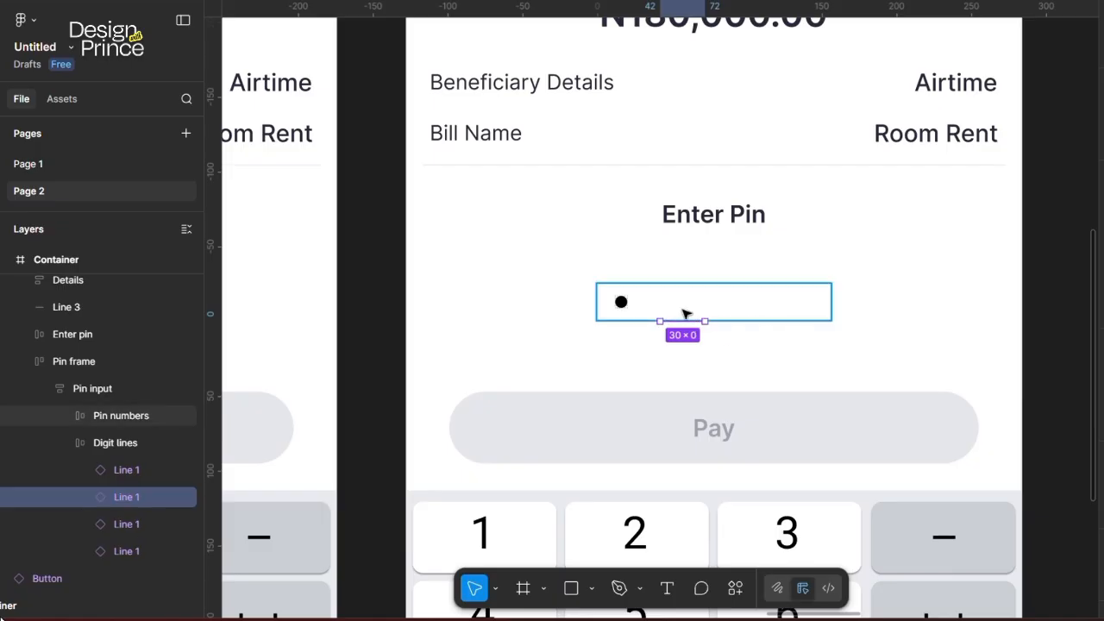
scroll(683, 313, down, 5)
scroll(684, 312, right, 5)
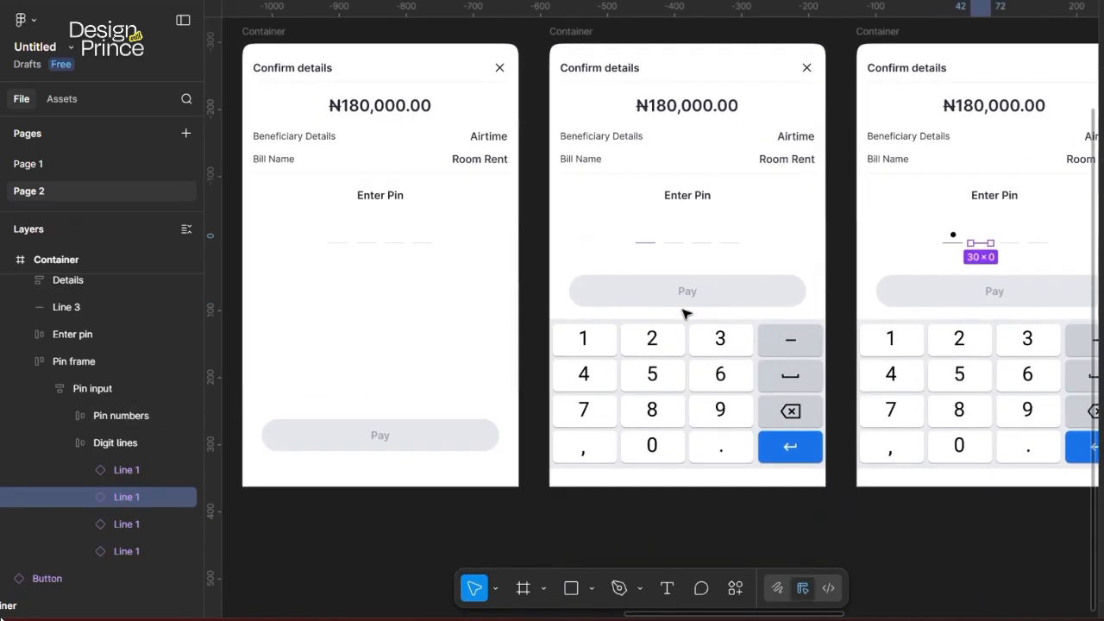
scroll(684, 313, down, 3)
scroll(683, 313, left, 15)
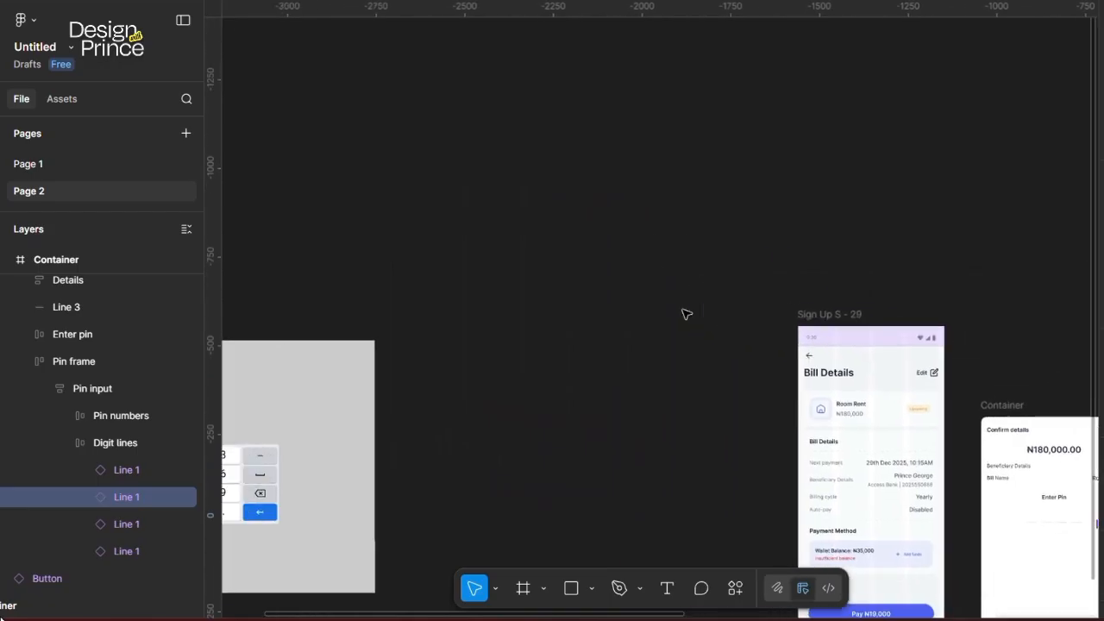
scroll(453, 422, up, 3)
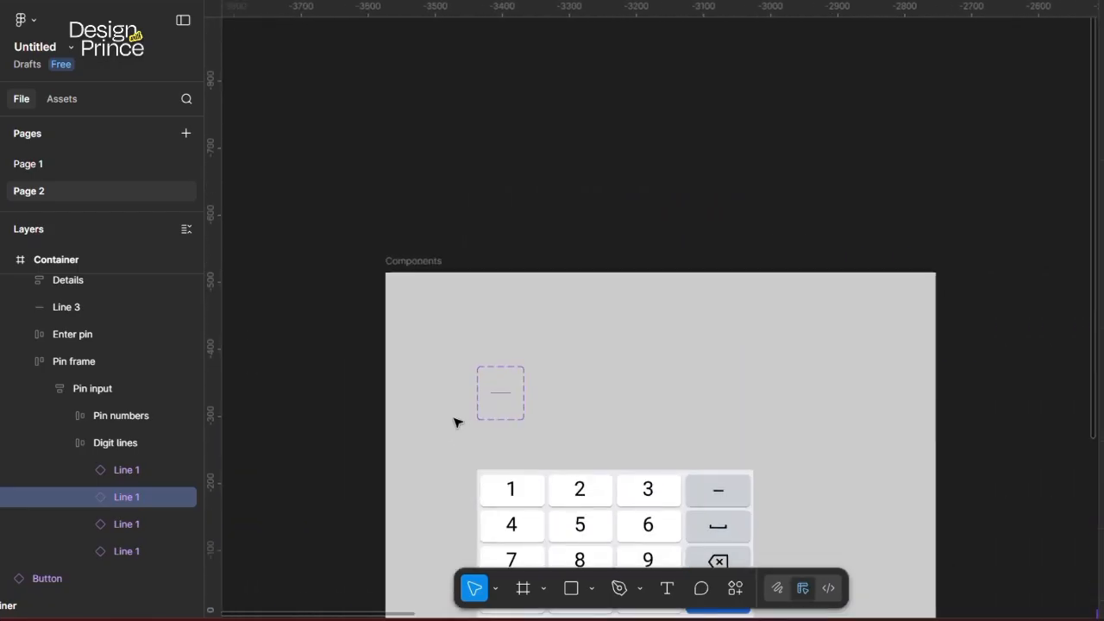
scroll(453, 397, down, 2)
scroll(453, 397, right, 2)
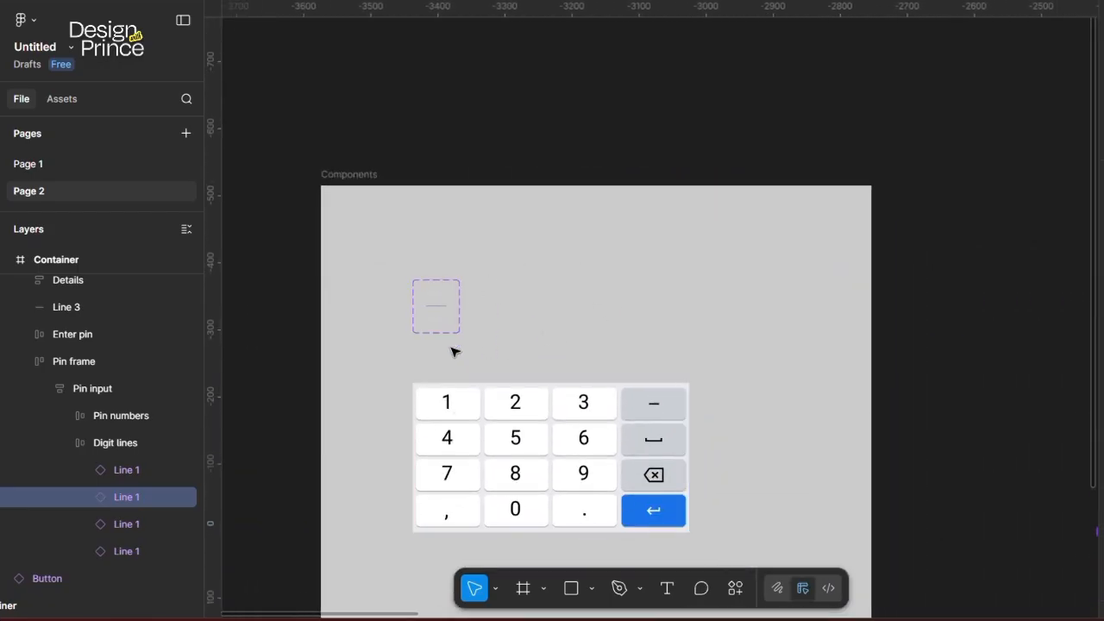
scroll(442, 331, up, 3)
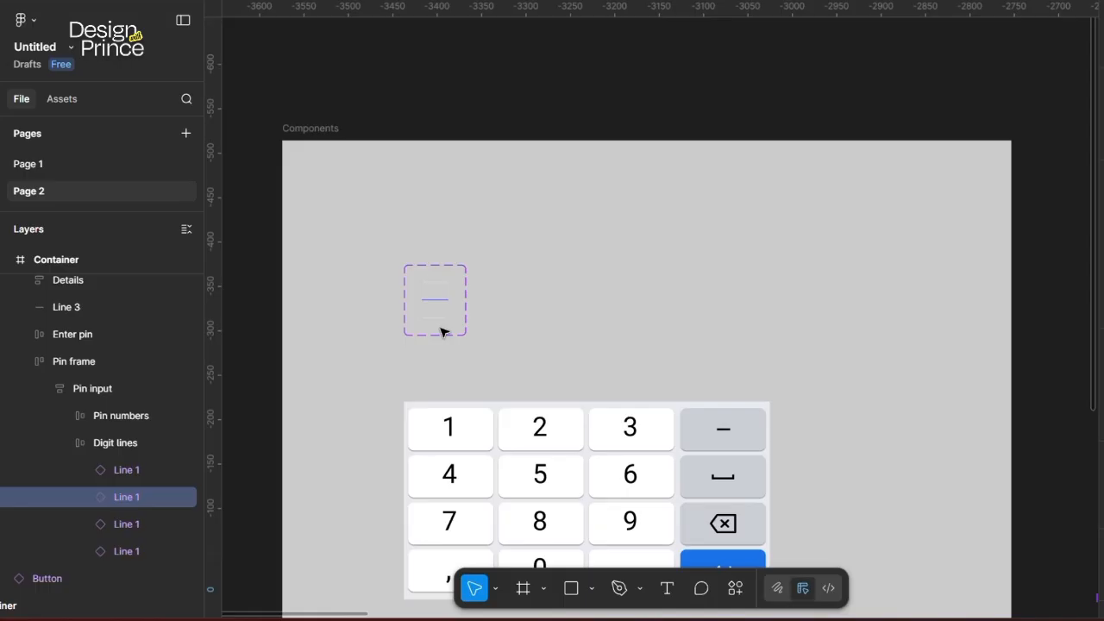
scroll(442, 330, down, 2)
scroll(406, 264, up, 3)
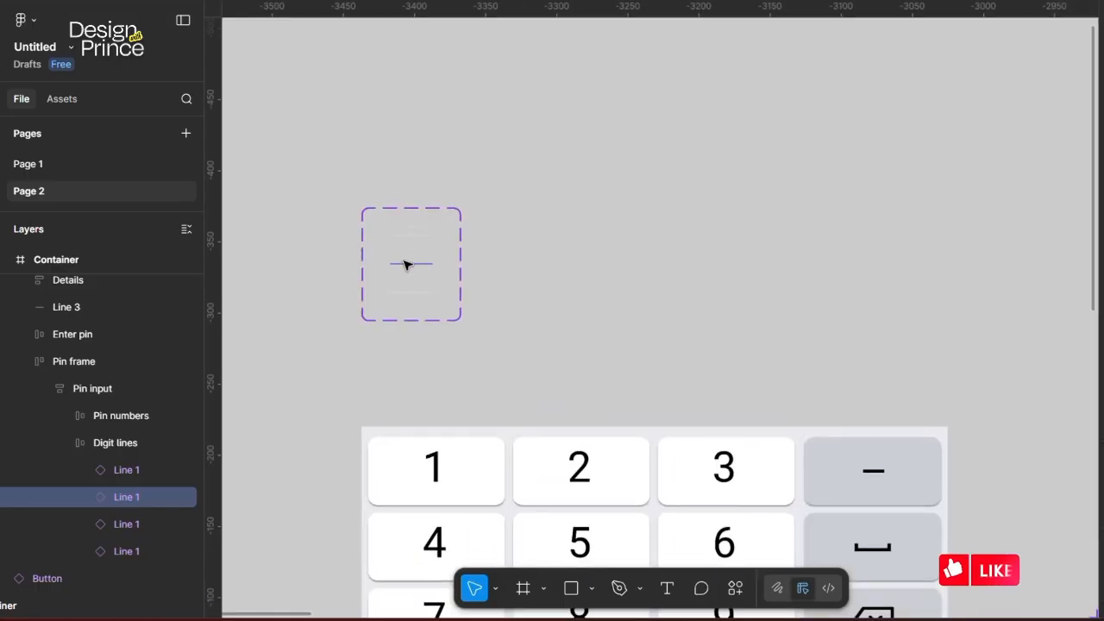
click(426, 260)
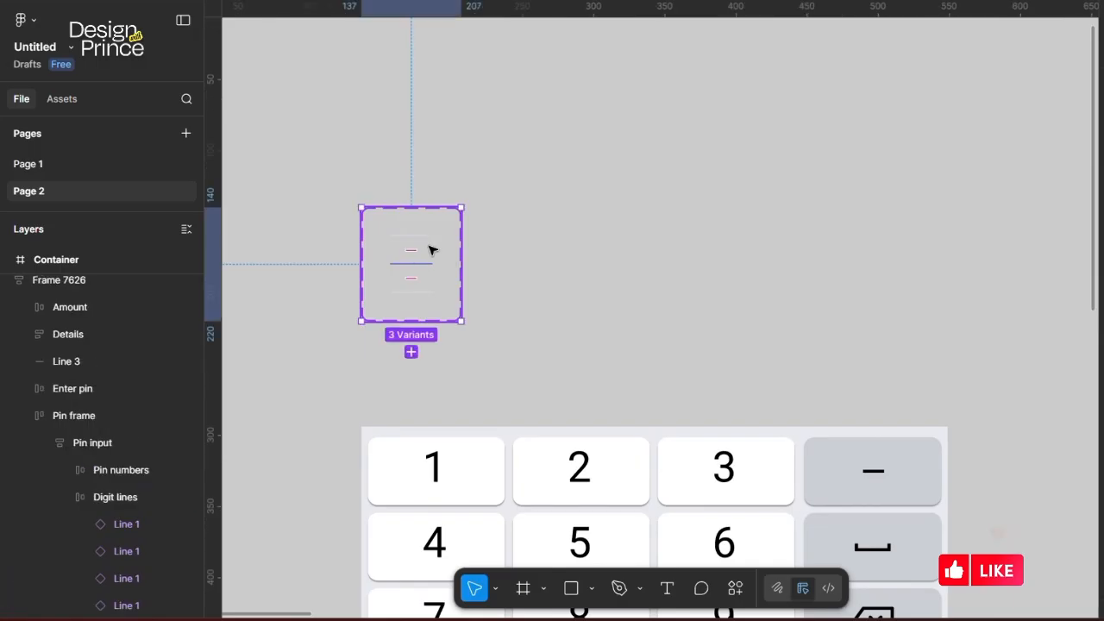
scroll(557, 276, down, 3)
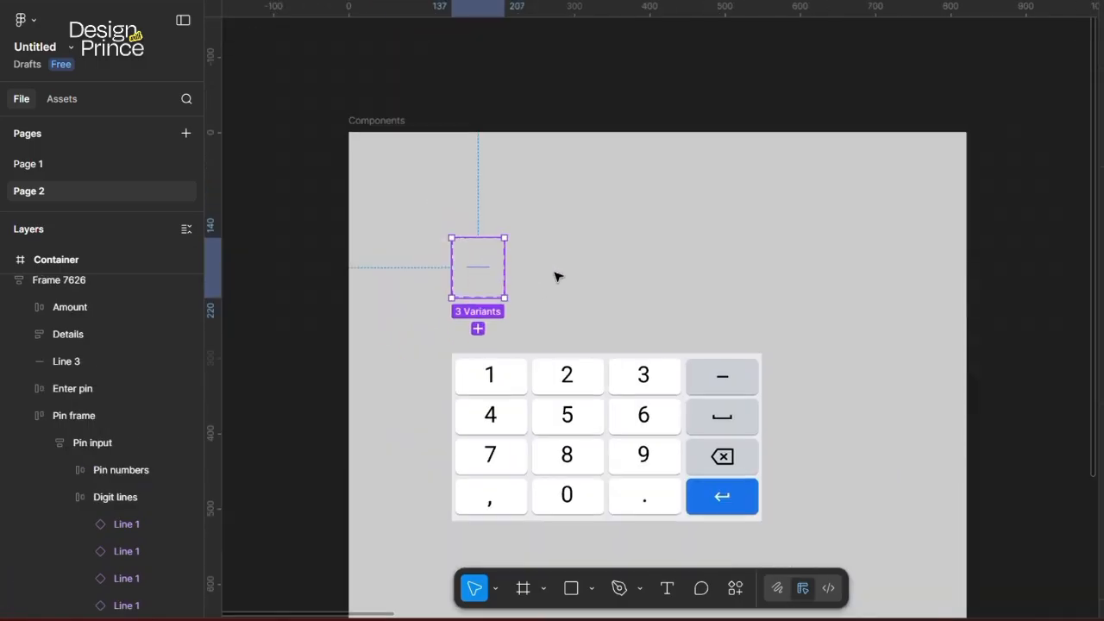
scroll(557, 276, right, 5)
scroll(557, 276, right, 10)
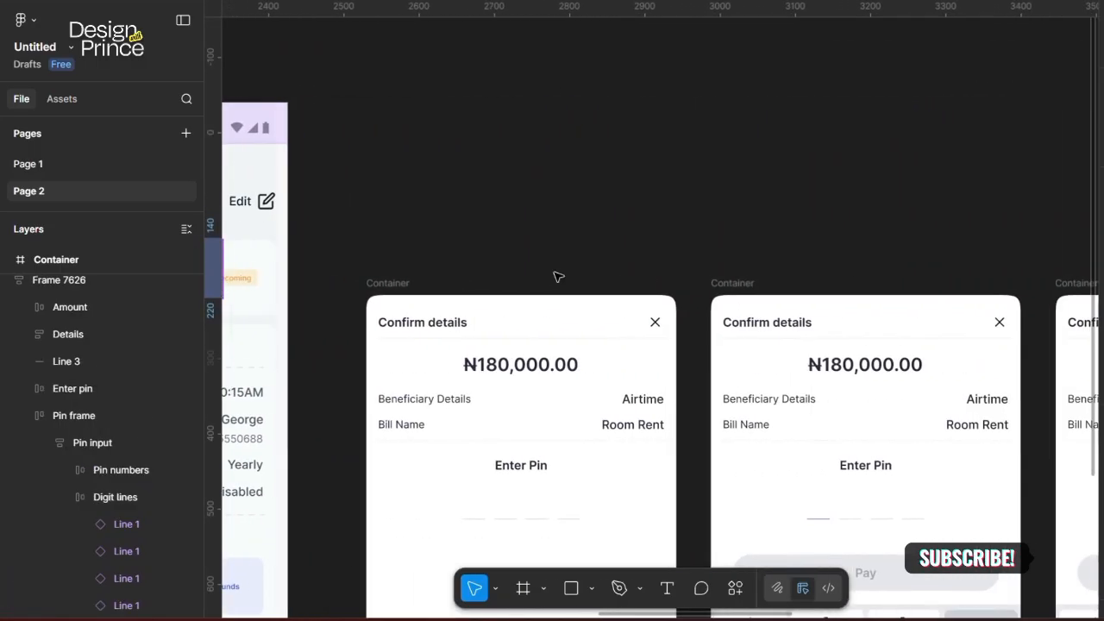
Step: Set the right sheet's second Line 1 digit line to Property 1 Variant3
scroll(557, 276, down, 4)
scroll(557, 276, right, 2)
scroll(707, 320, up, 5)
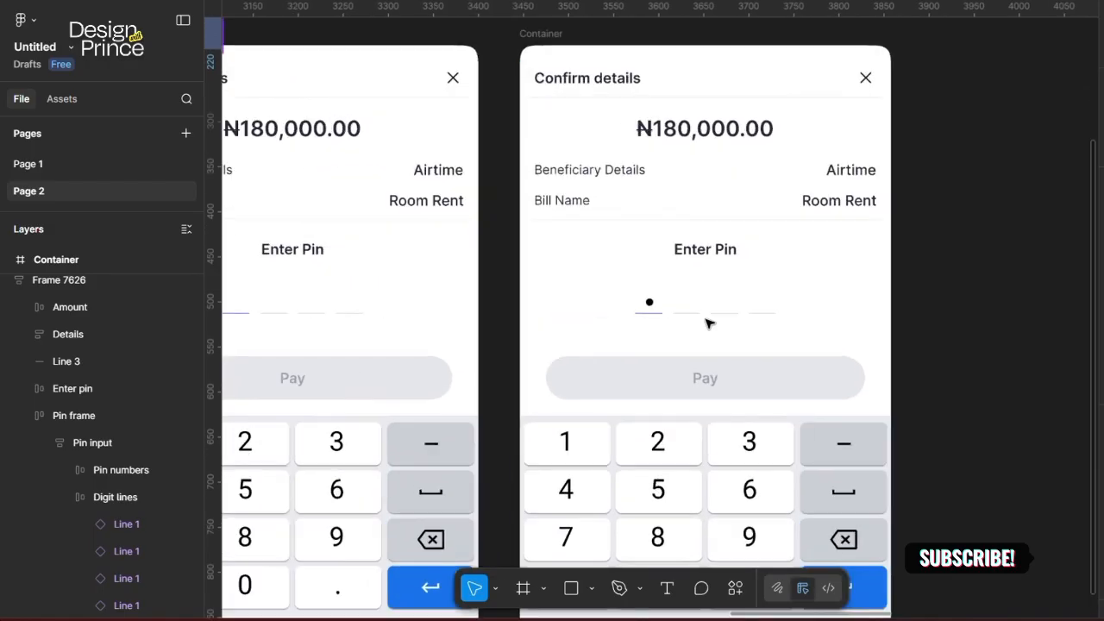
click(687, 317)
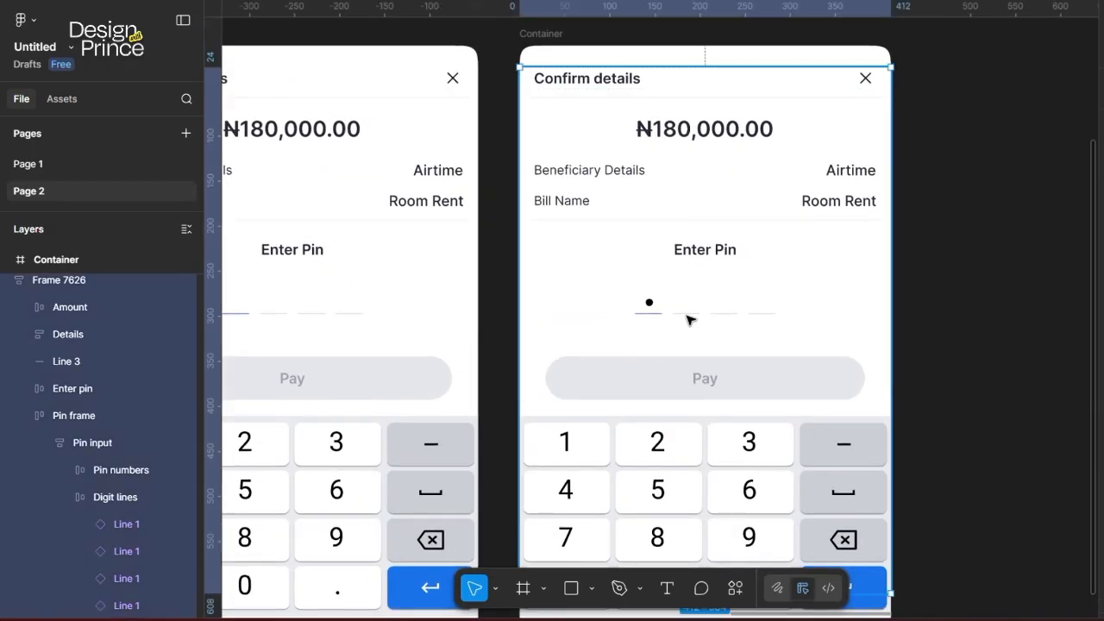
double_click(687, 317)
scroll(56, 491, down, 4)
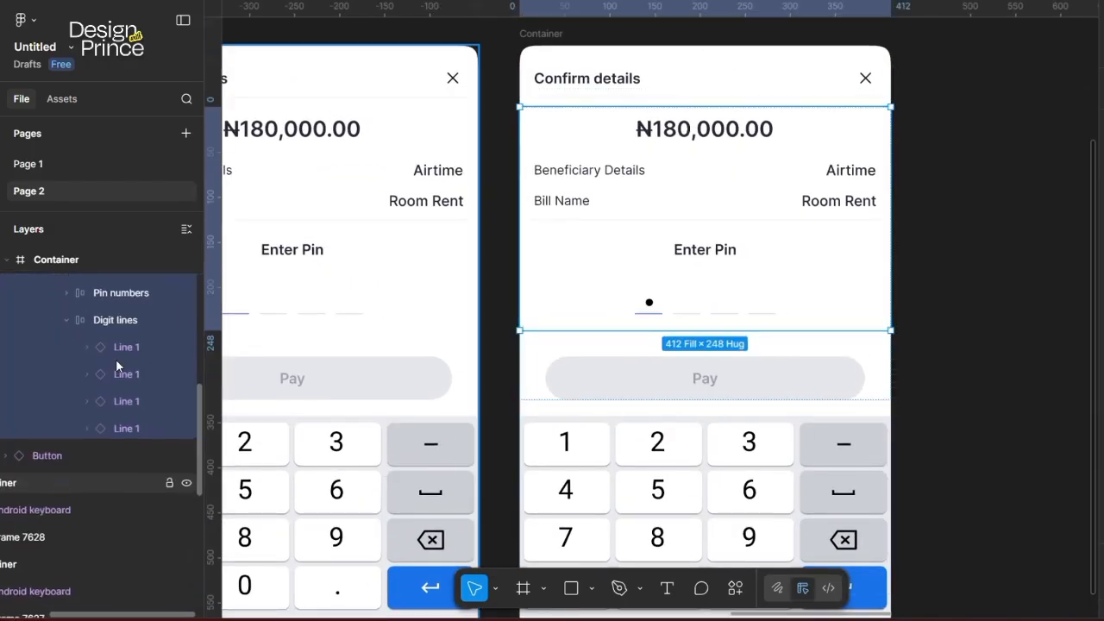
click(129, 369)
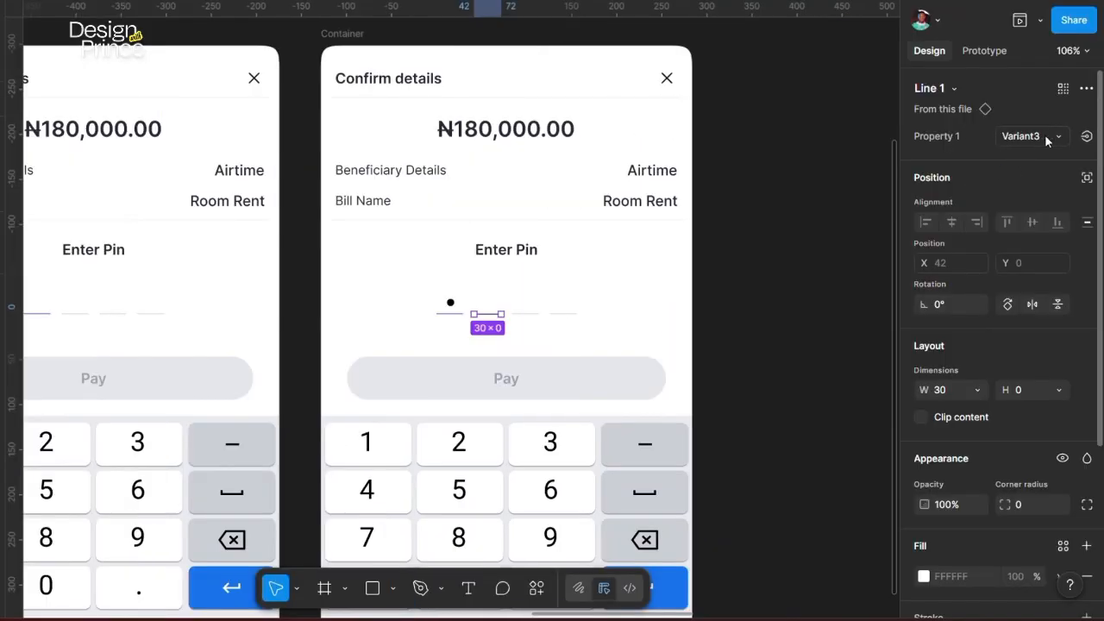
click(1046, 139)
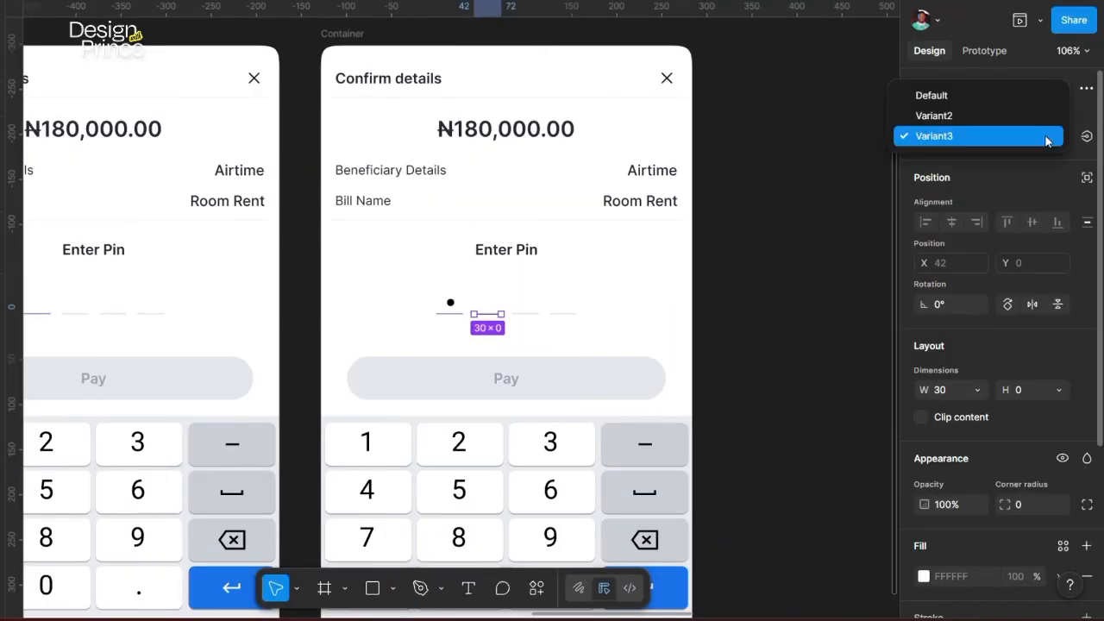
click(759, 181)
click(746, 298)
Step: Connect the keypad's 2 key to the next Confirm details sheet on the right
scroll(559, 286, down, 2)
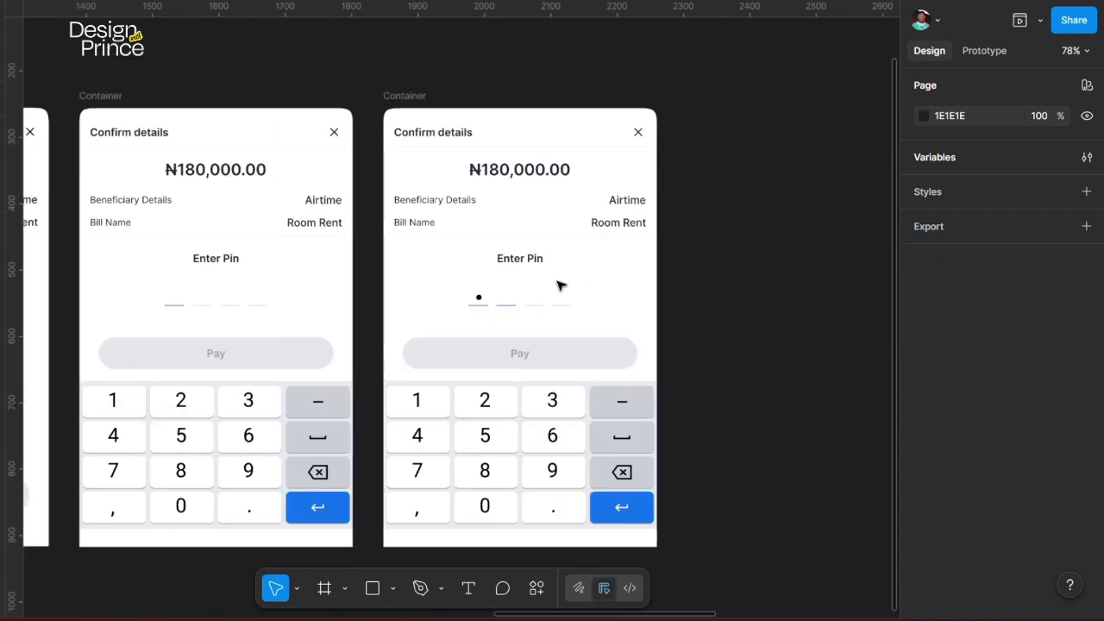
scroll(558, 286, down, 4)
scroll(552, 286, up, 2)
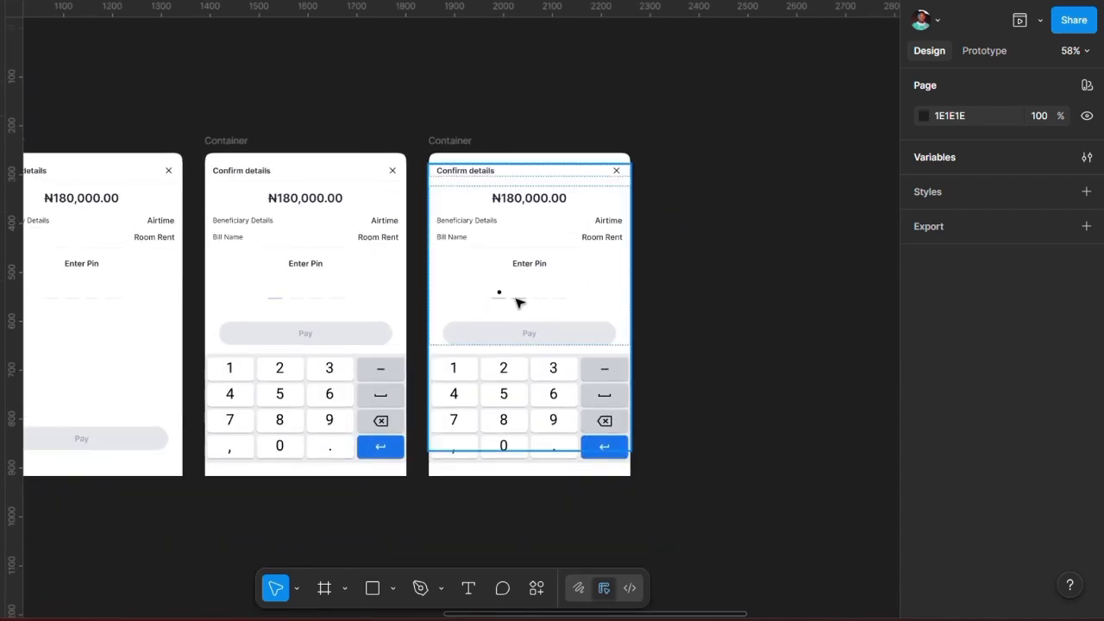
click(984, 50)
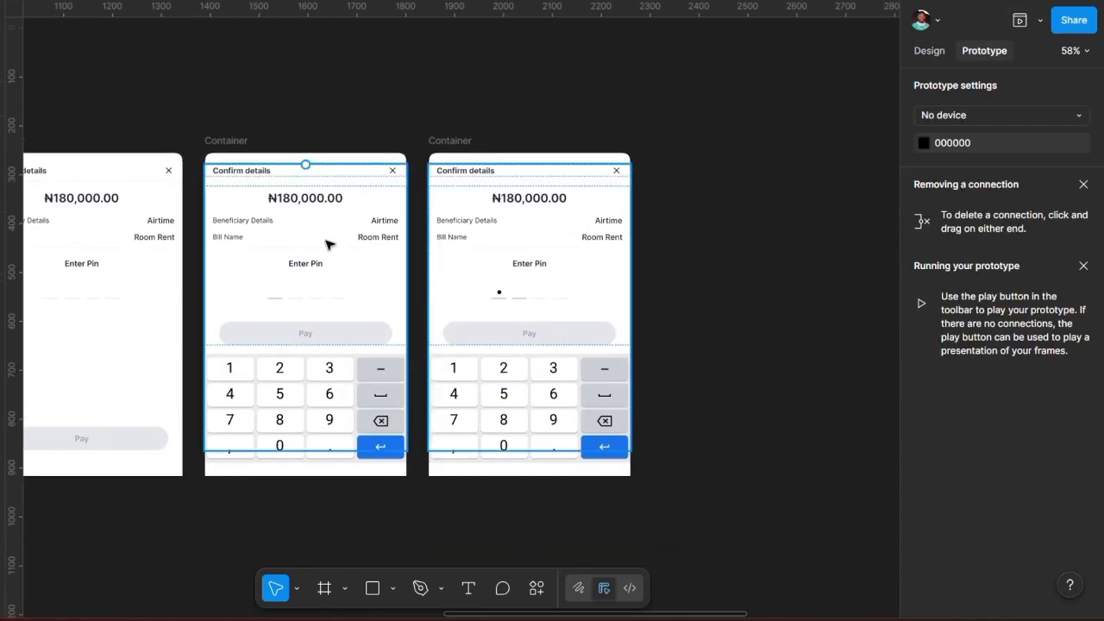
scroll(388, 250, left, 2)
scroll(385, 255, left, 2)
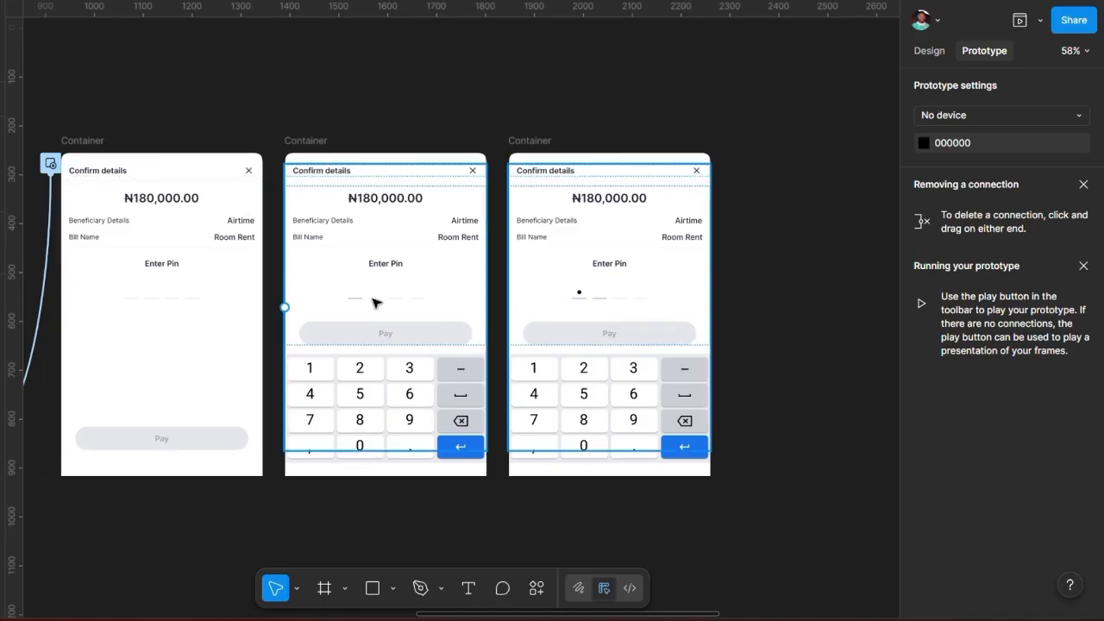
scroll(377, 301, right, 1)
scroll(377, 301, right, 2)
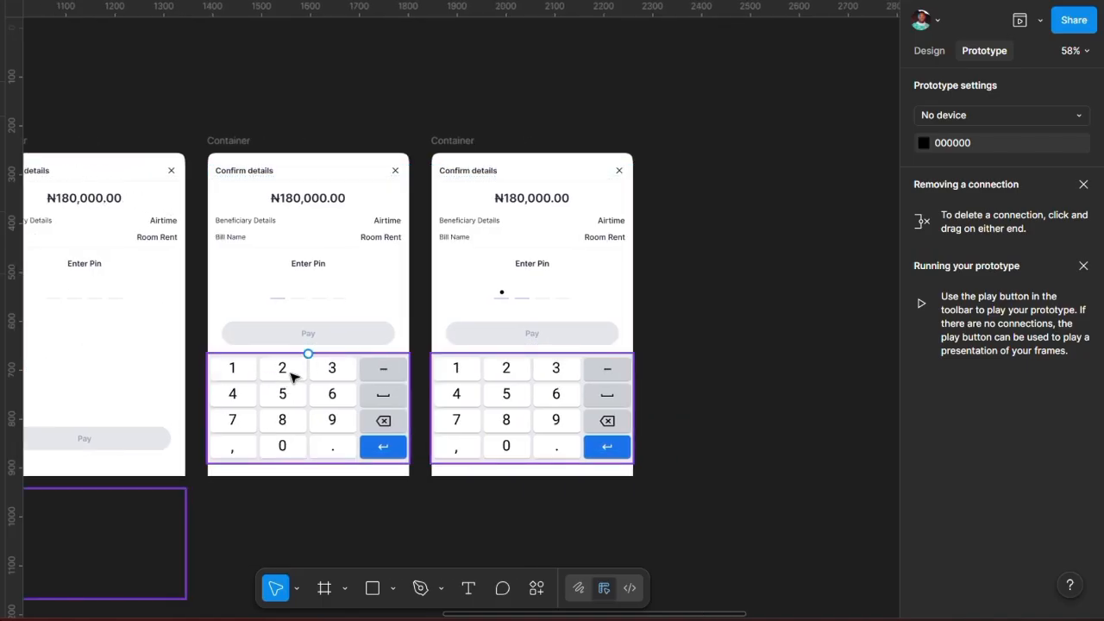
scroll(292, 372, right, 2)
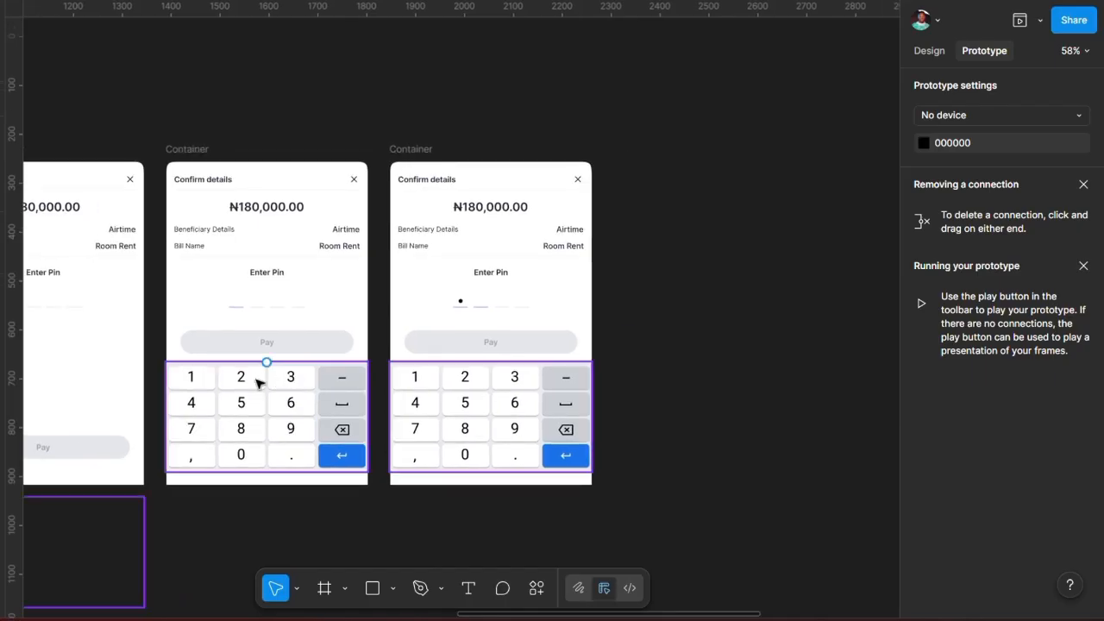
click(247, 384)
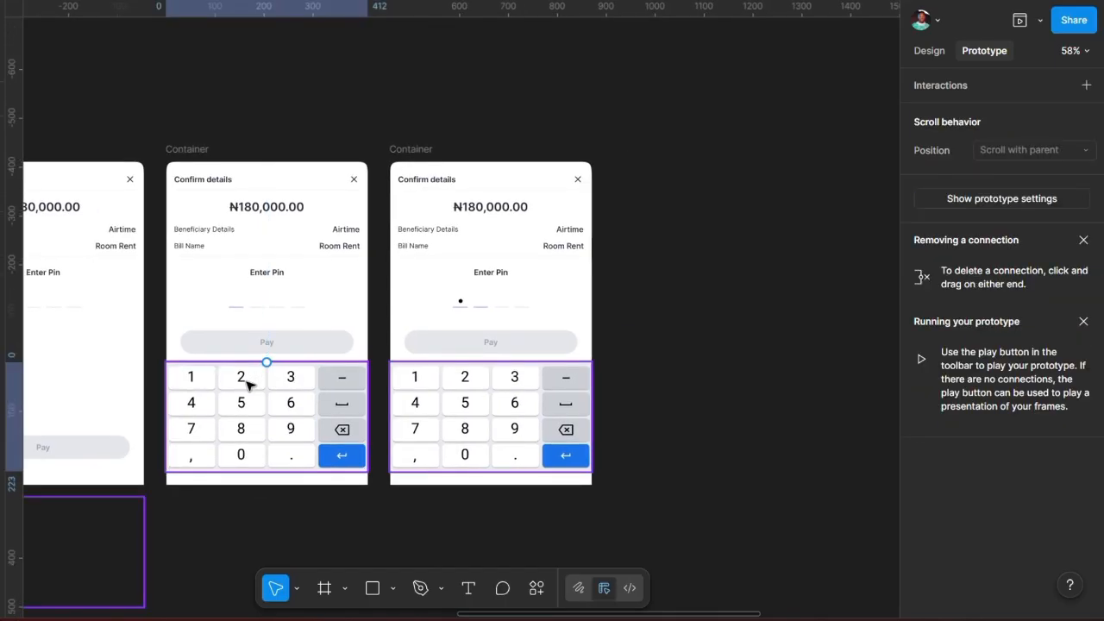
click(242, 379)
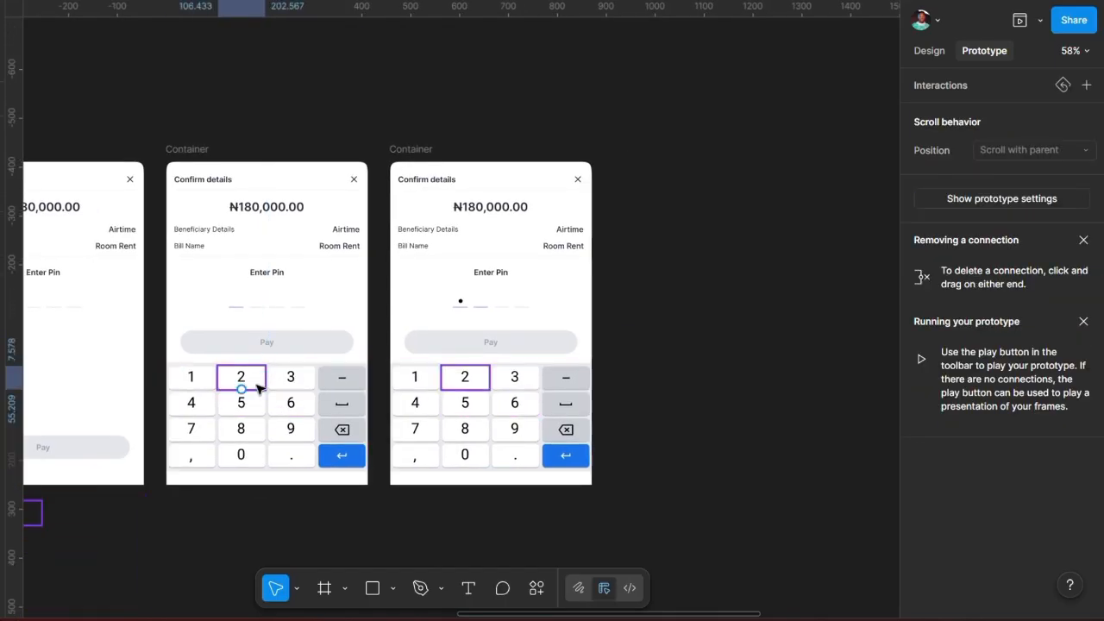
drag(266, 377, 405, 274)
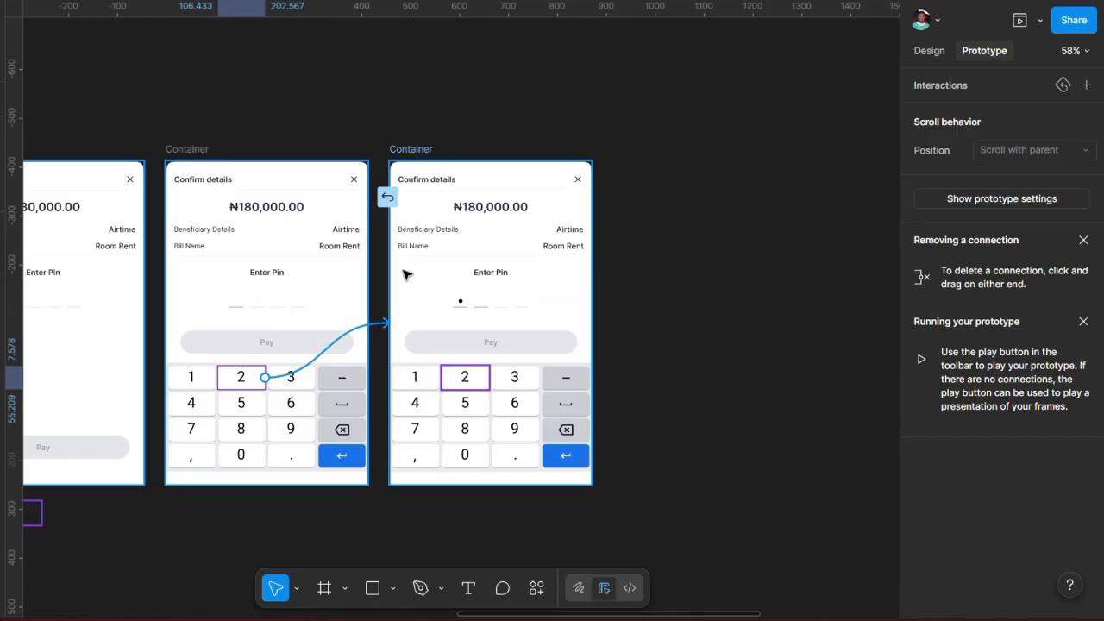
Step: Set the 2 key's interaction to Swap overlay with Instant animation
drag(378, 364, 688, 191)
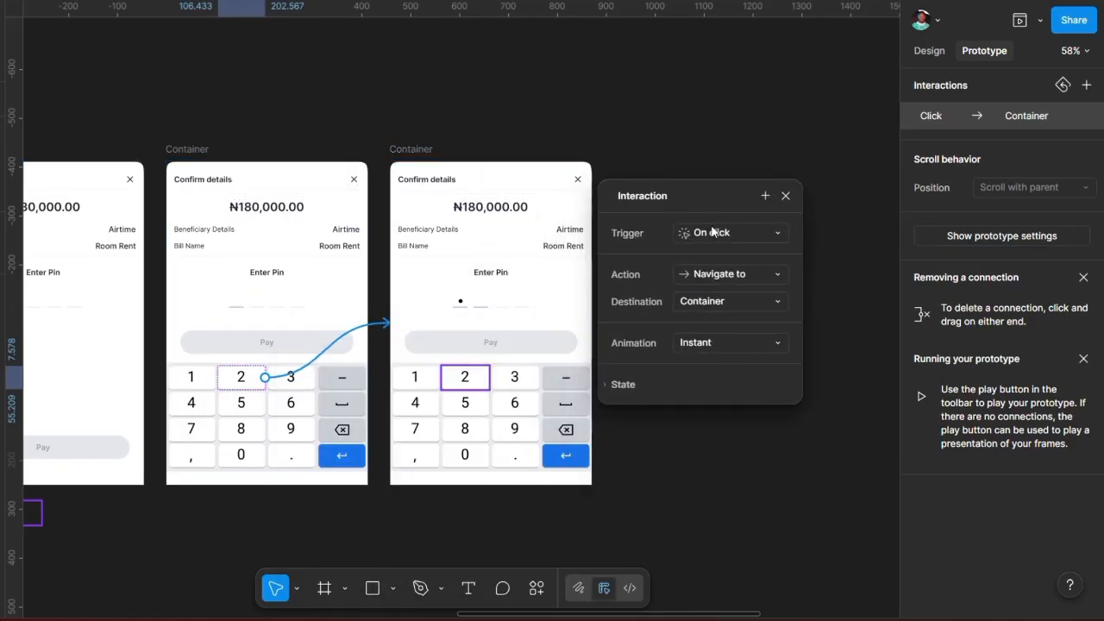
click(749, 276)
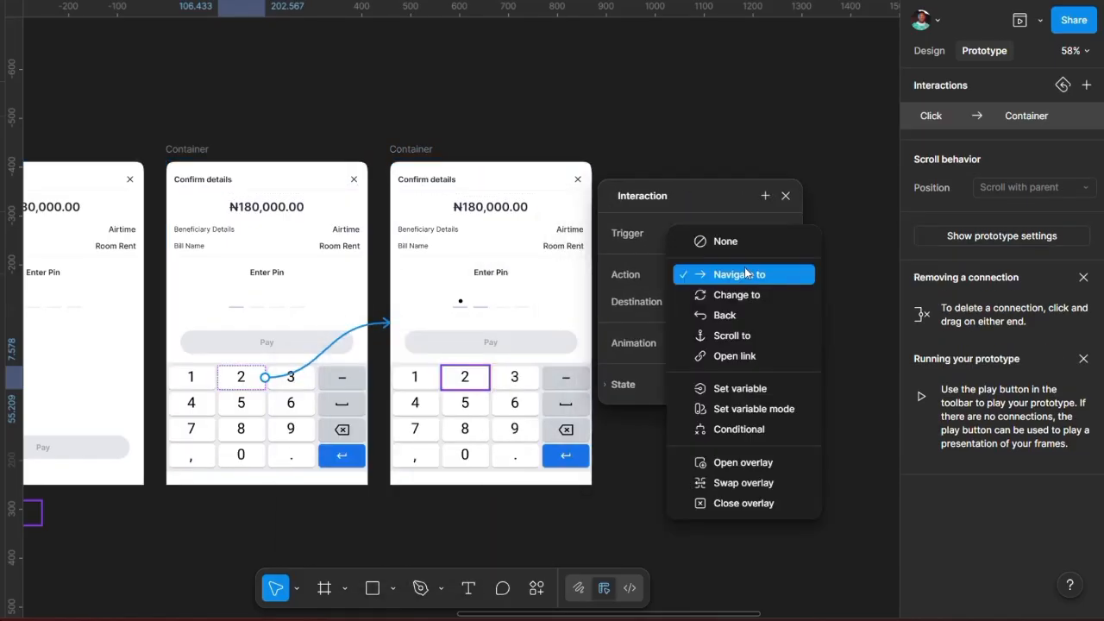
click(734, 484)
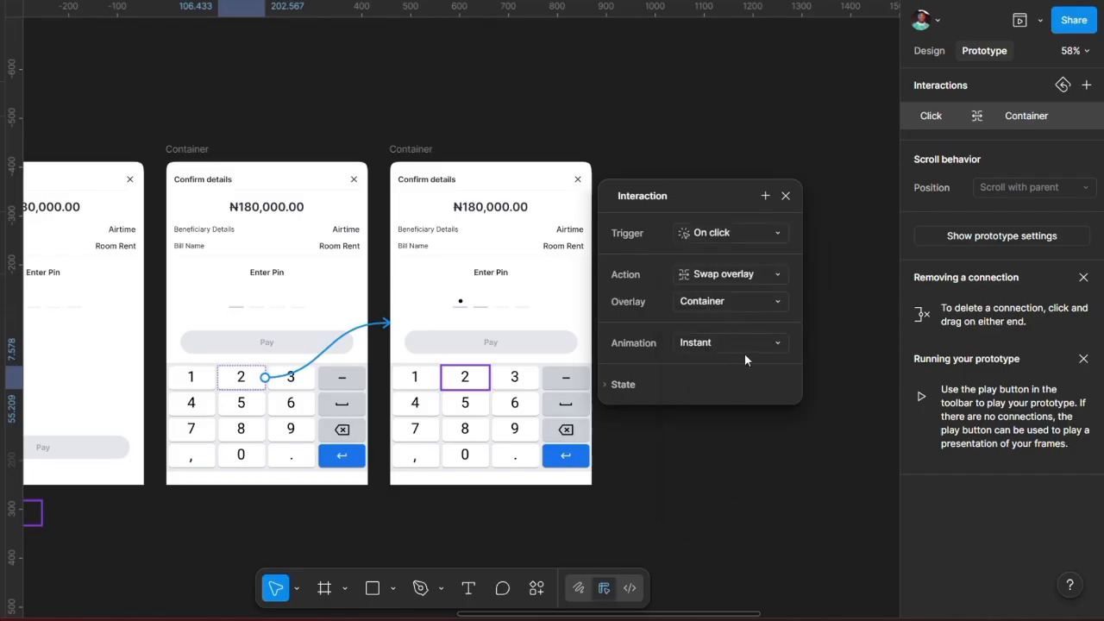
click(759, 343)
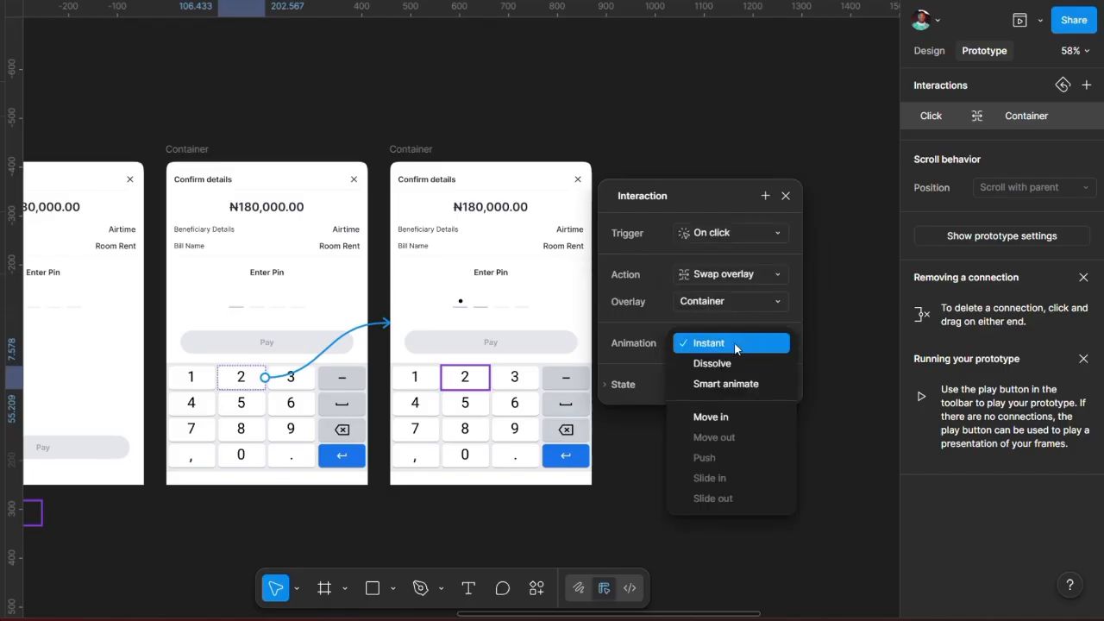
click(736, 343)
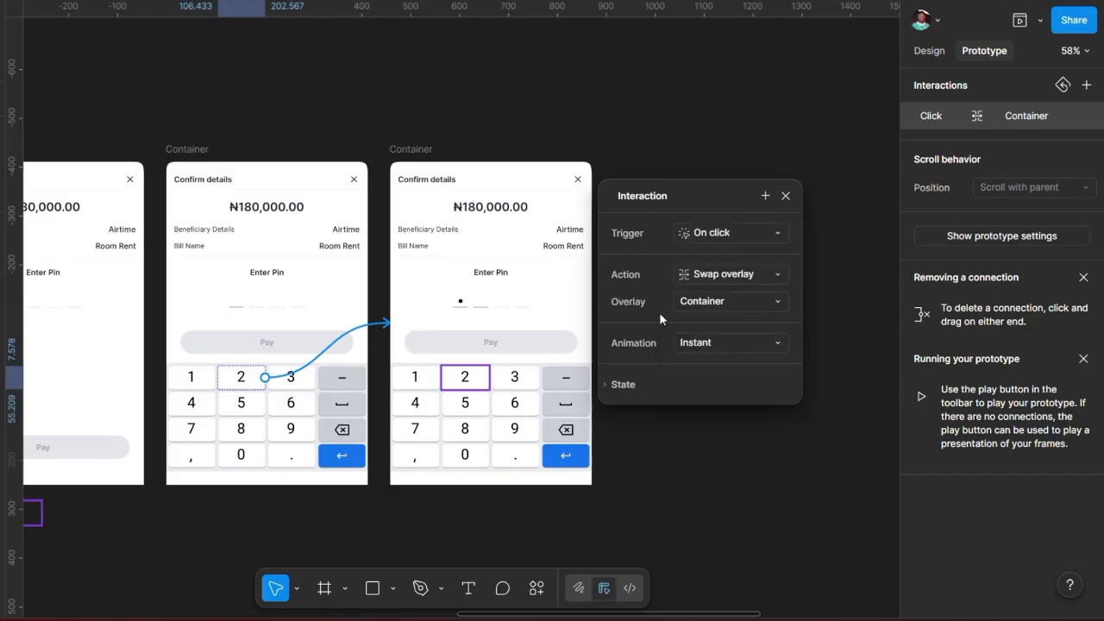
click(421, 127)
scroll(420, 128, down, 4)
scroll(421, 128, left, 2)
scroll(421, 128, up, 1)
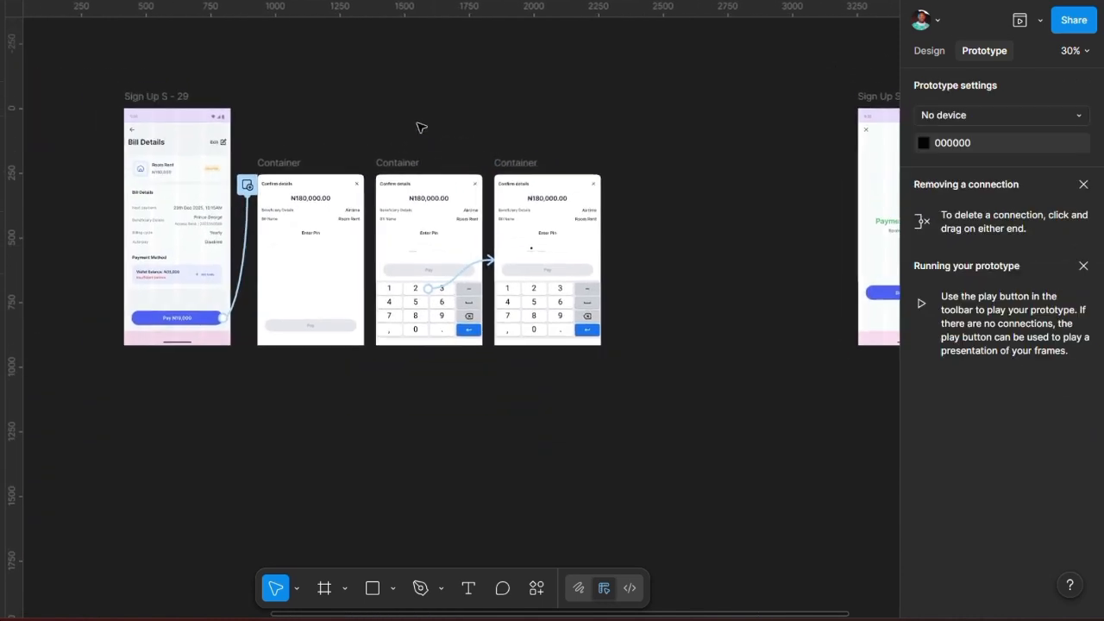
click(226, 132)
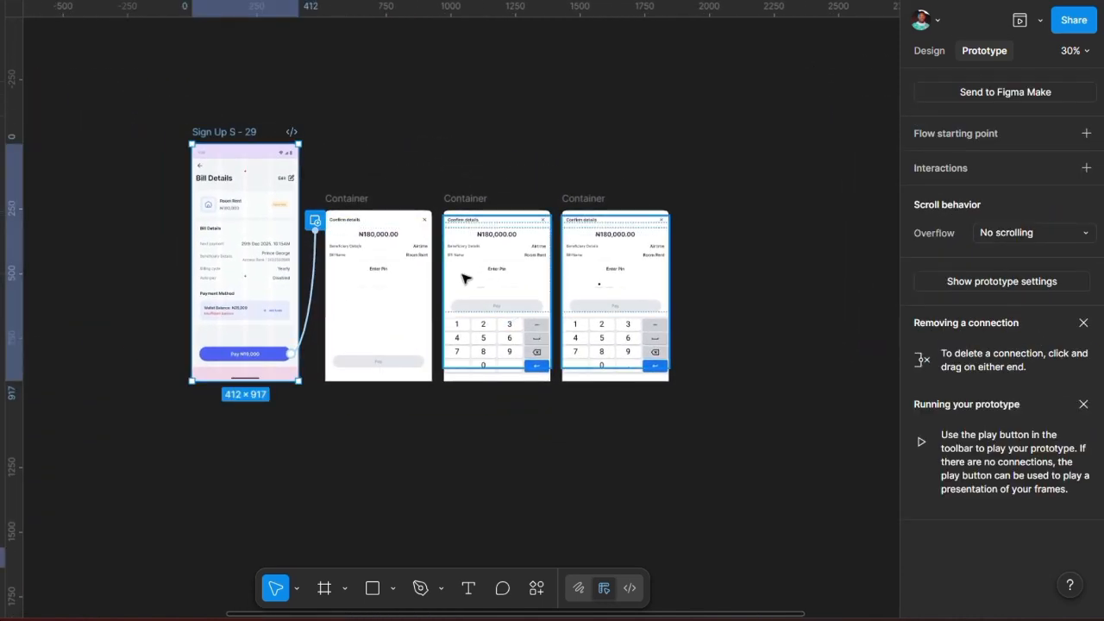
key(shift+space)
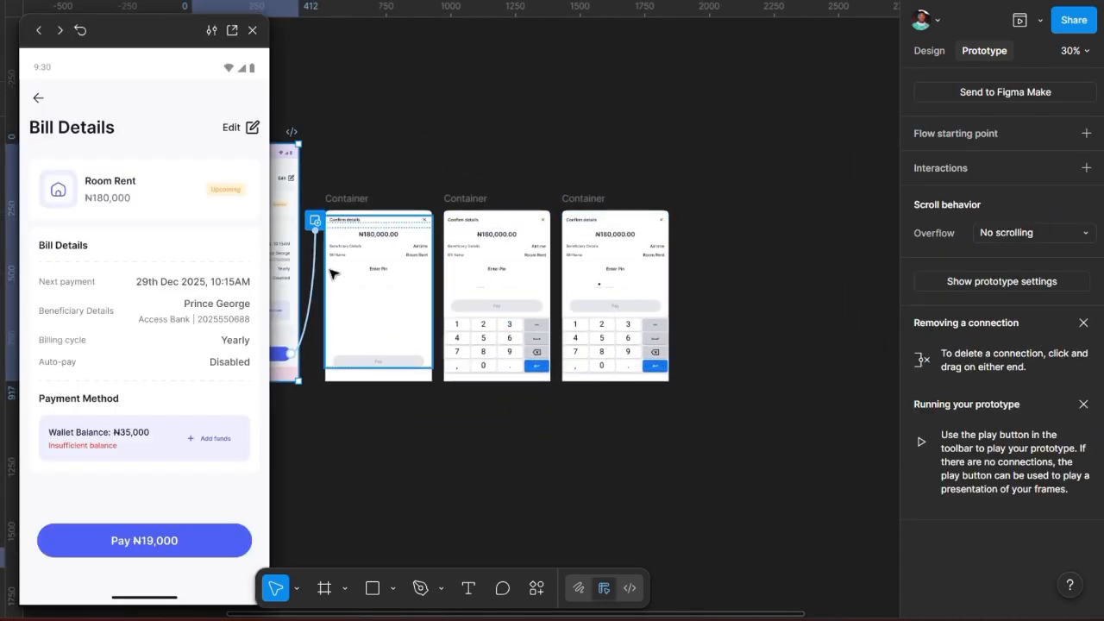
click(144, 541)
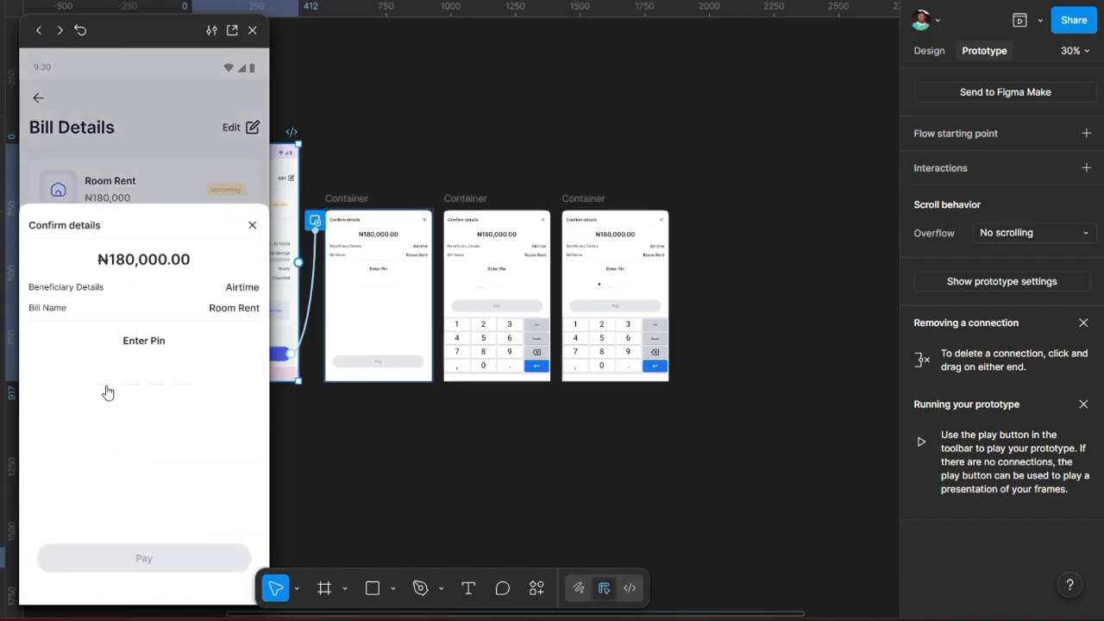
click(107, 392)
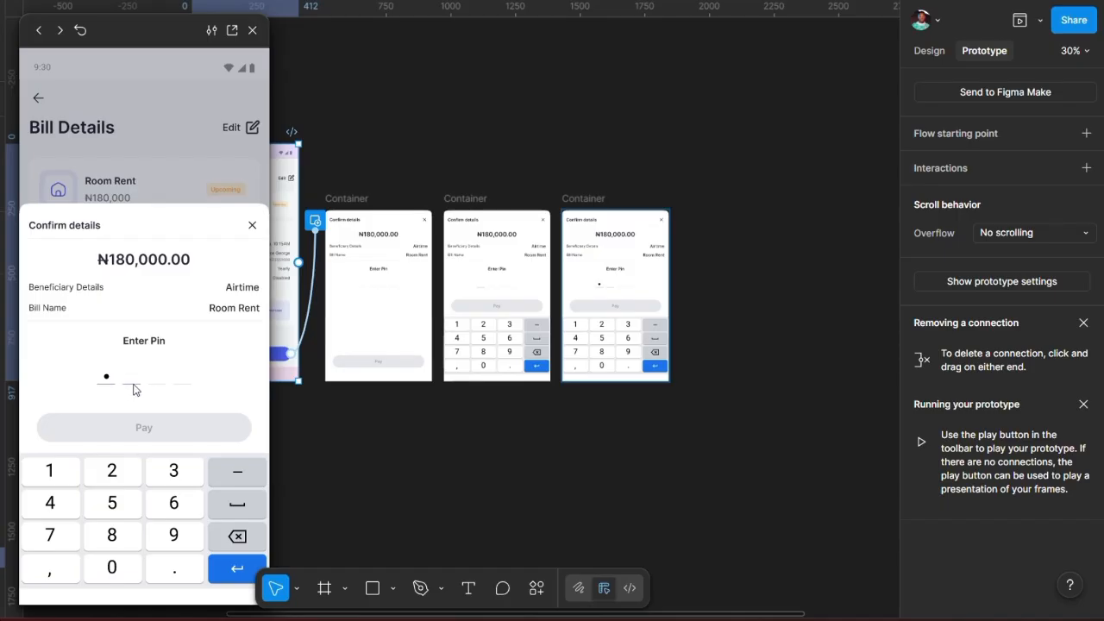
click(253, 30)
scroll(524, 187, right, 5)
Step: Duplicate the rightmost Confirm details sheet to the right at X 2297
scroll(584, 261, up, 2)
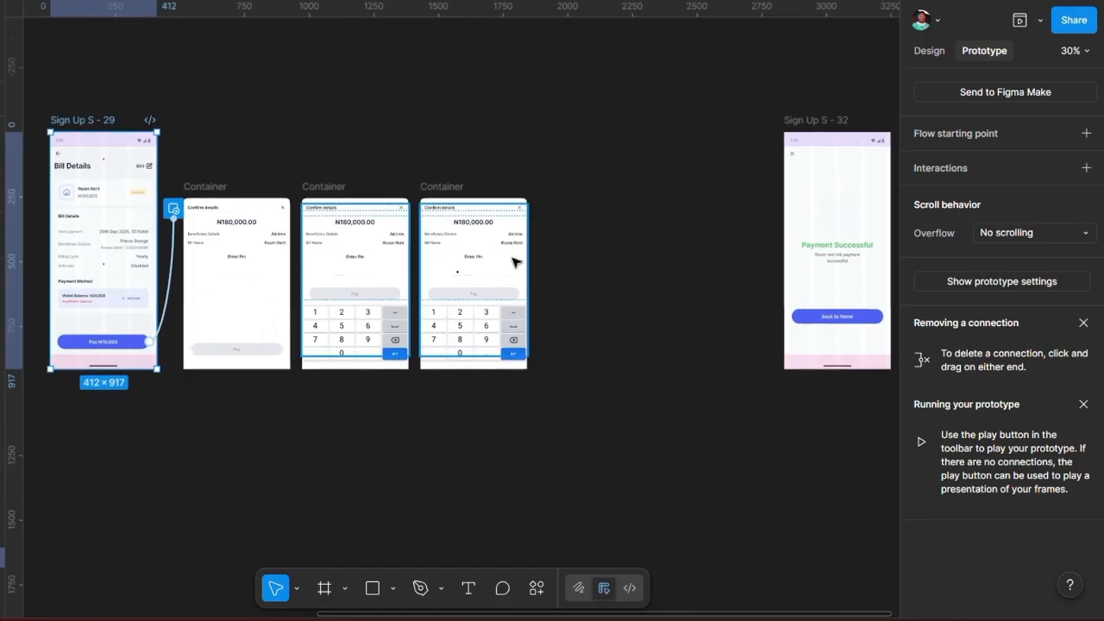
scroll(515, 262, up, 3)
scroll(458, 251, right, 3)
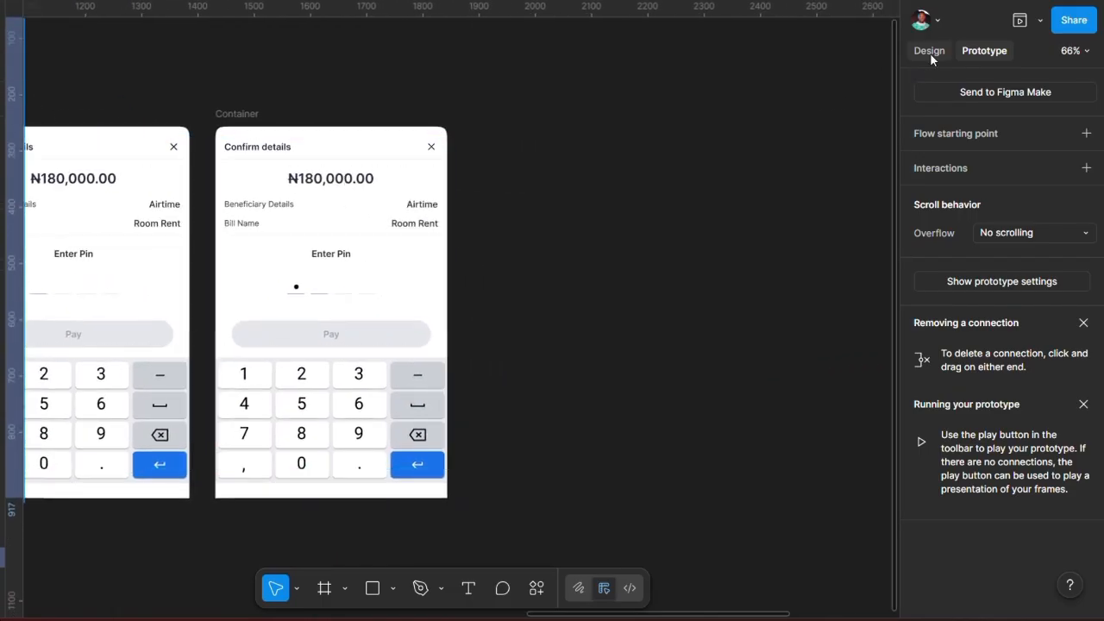
click(241, 113)
drag(453, 134, 495, 140)
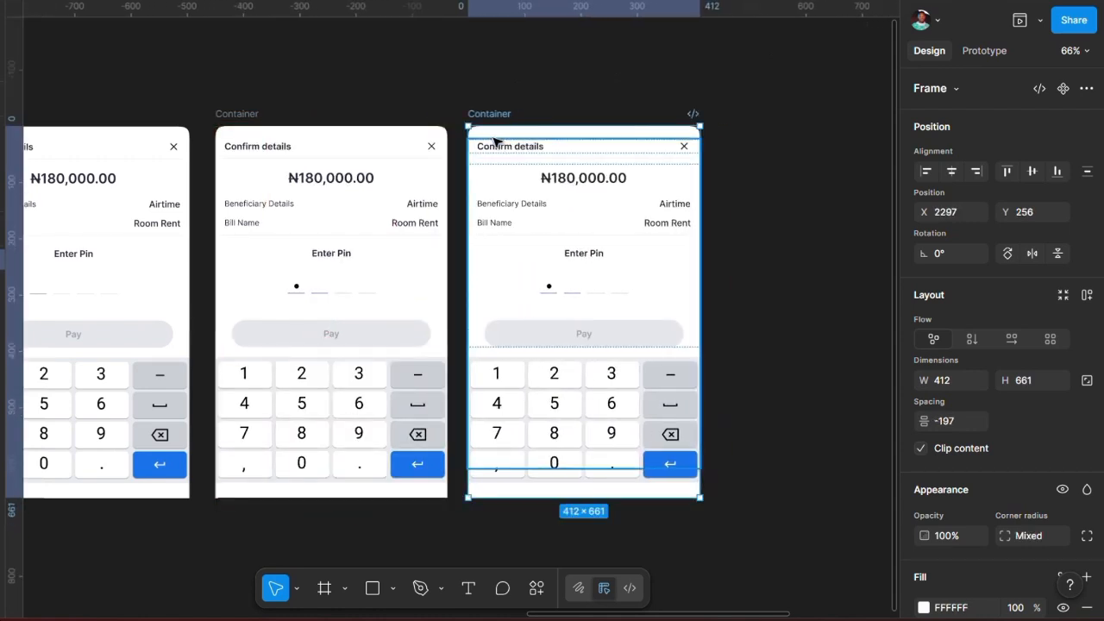
Step: In the copy's Pin numbers group, unhide the second PIN dot (Ellipse 1956)
click(982, 51)
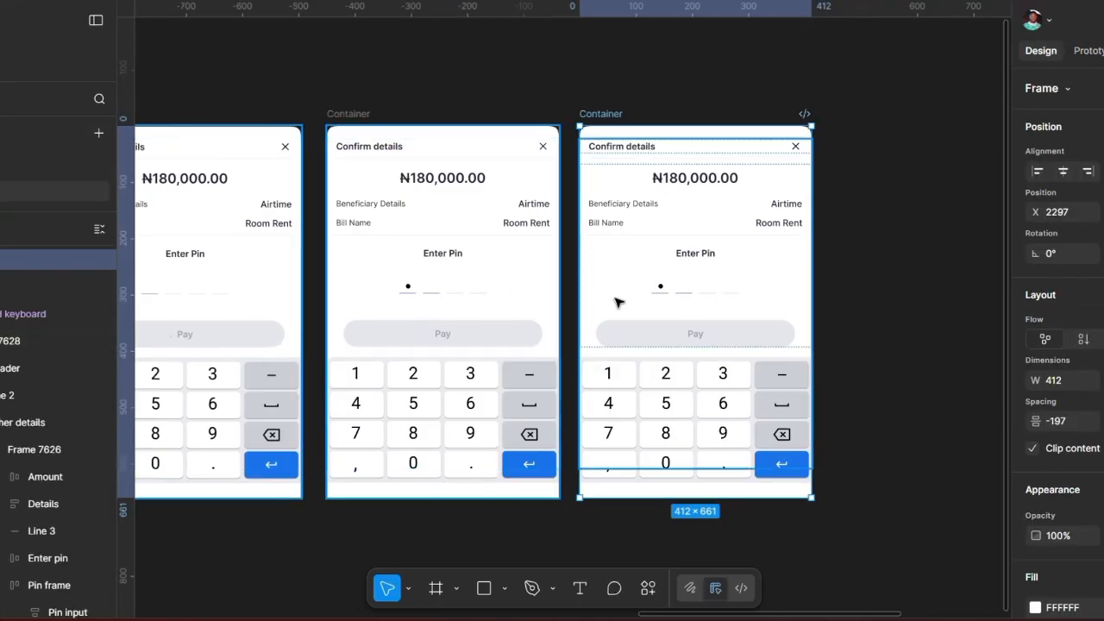
scroll(504, 299, right, 1)
scroll(617, 302, left, 3)
scroll(617, 303, right, 3)
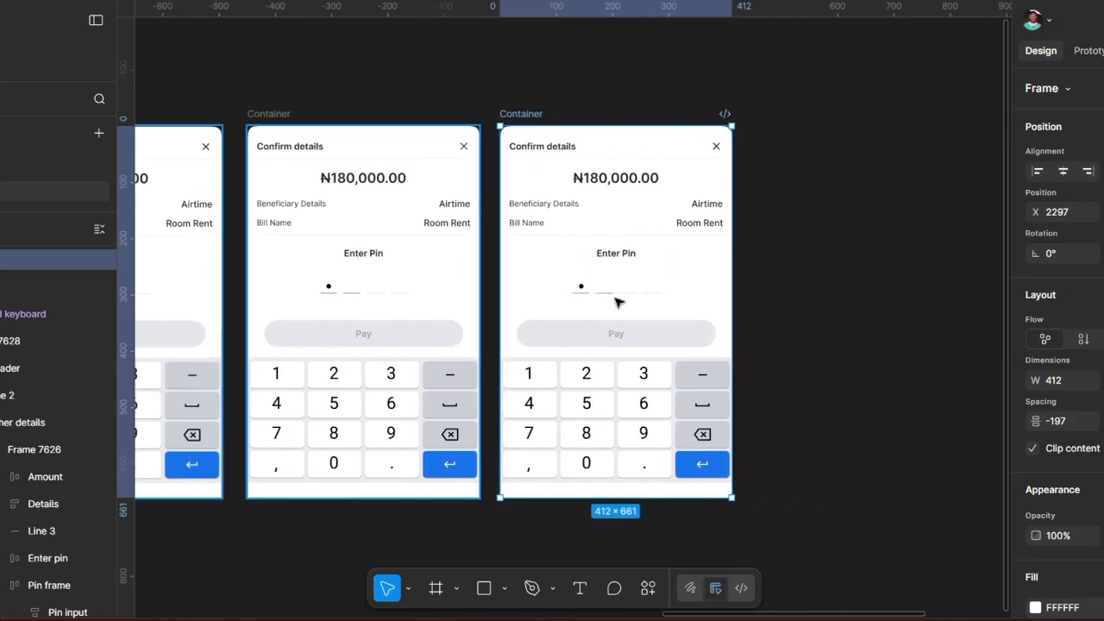
double_click(603, 294)
double_click(603, 294)
double_click(603, 294)
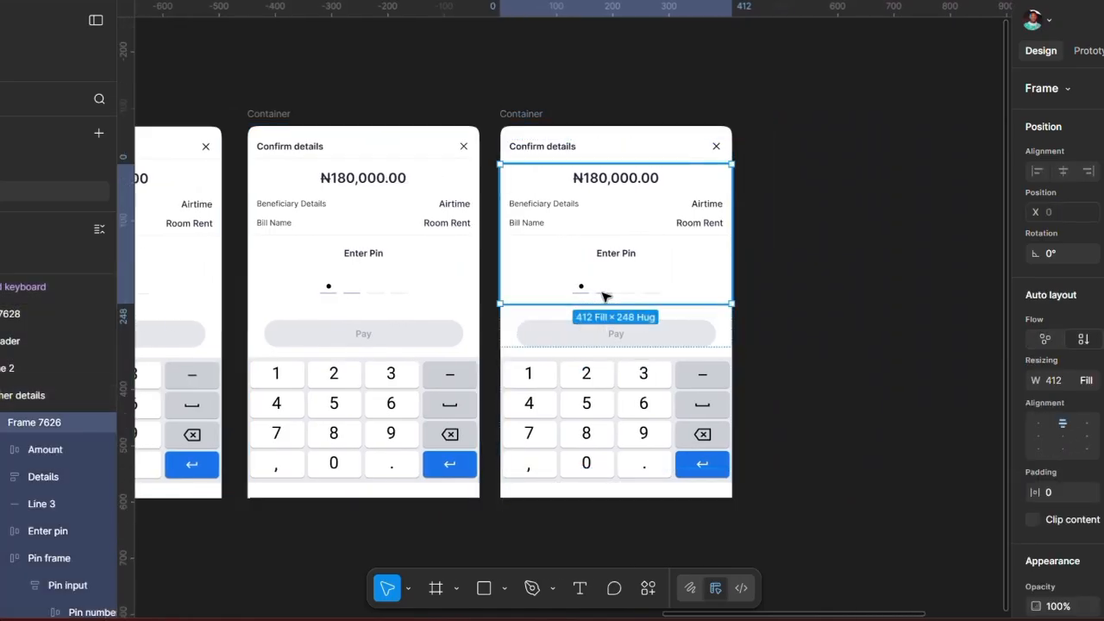
scroll(43, 562, down, 2)
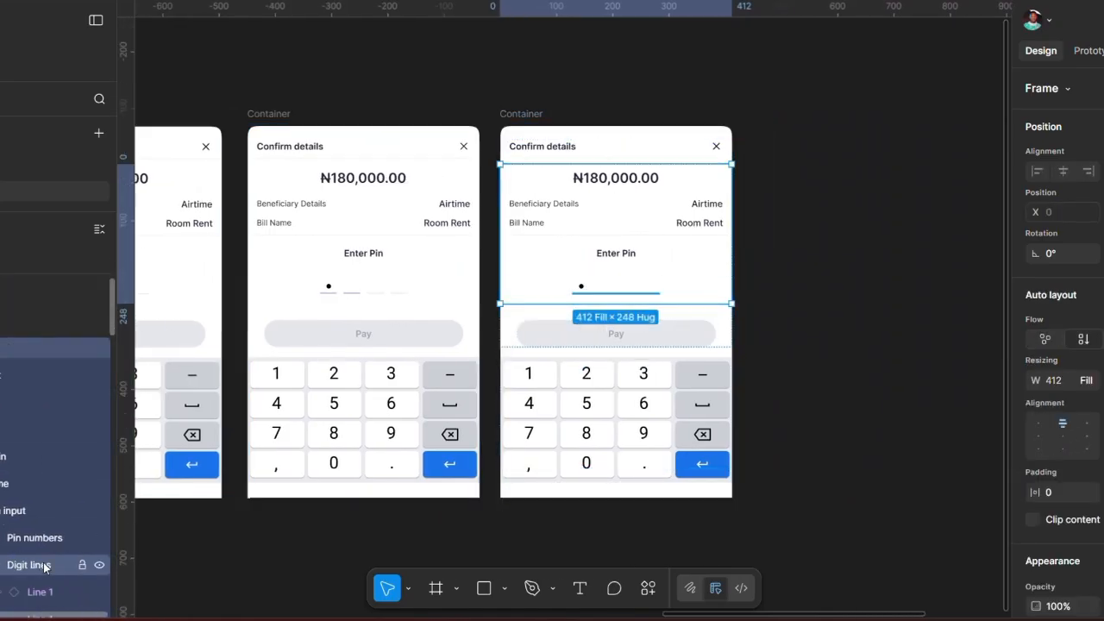
click(3, 534)
scroll(41, 545, down, 1)
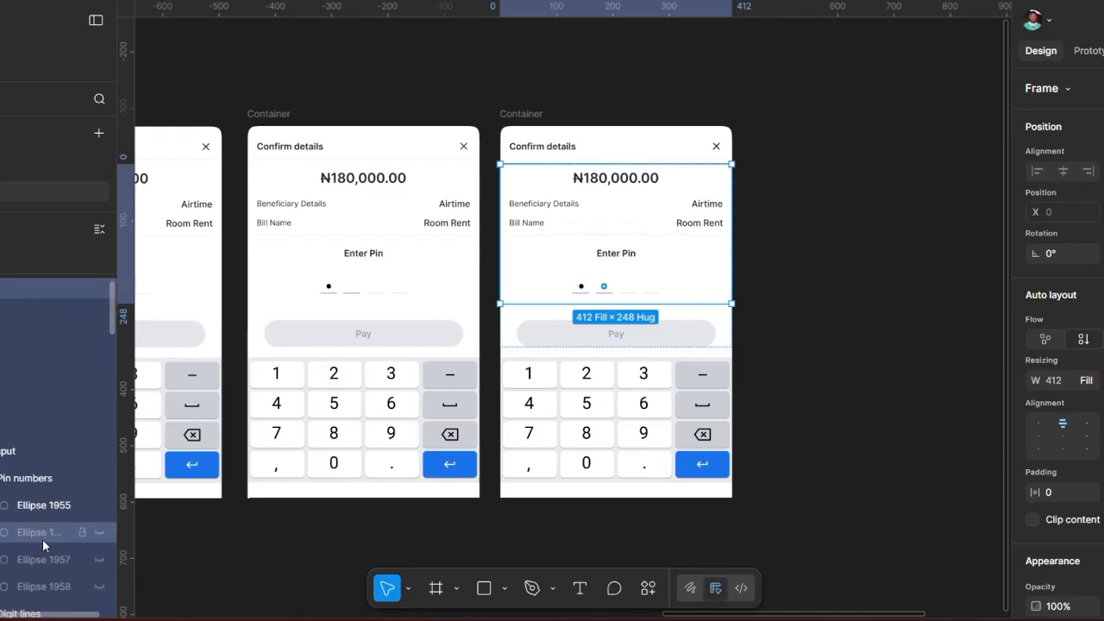
click(98, 534)
Step: Switch the copy's third PIN underline (Line 1) to Variant2
scroll(681, 286, right, 2)
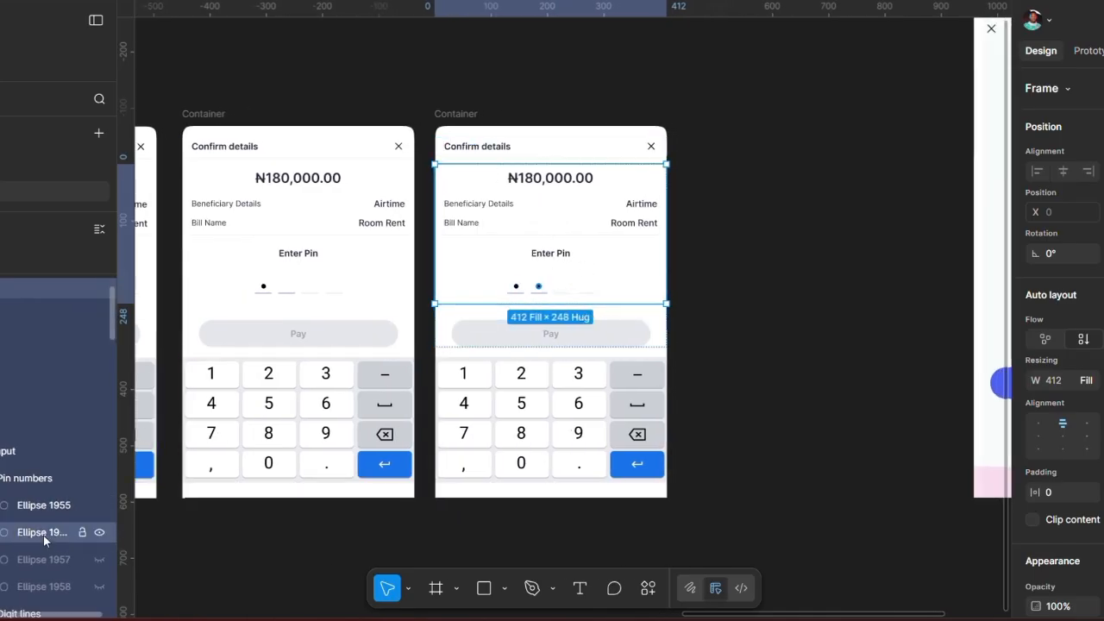
scroll(43, 534, down, 1)
scroll(39, 560, down, 1)
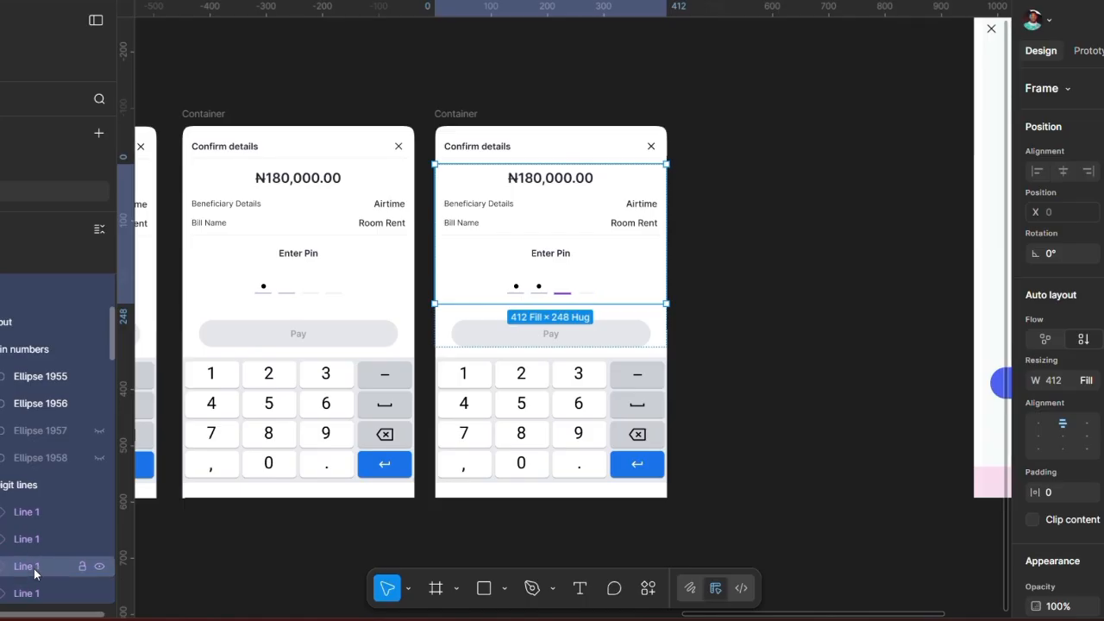
click(34, 568)
click(1086, 137)
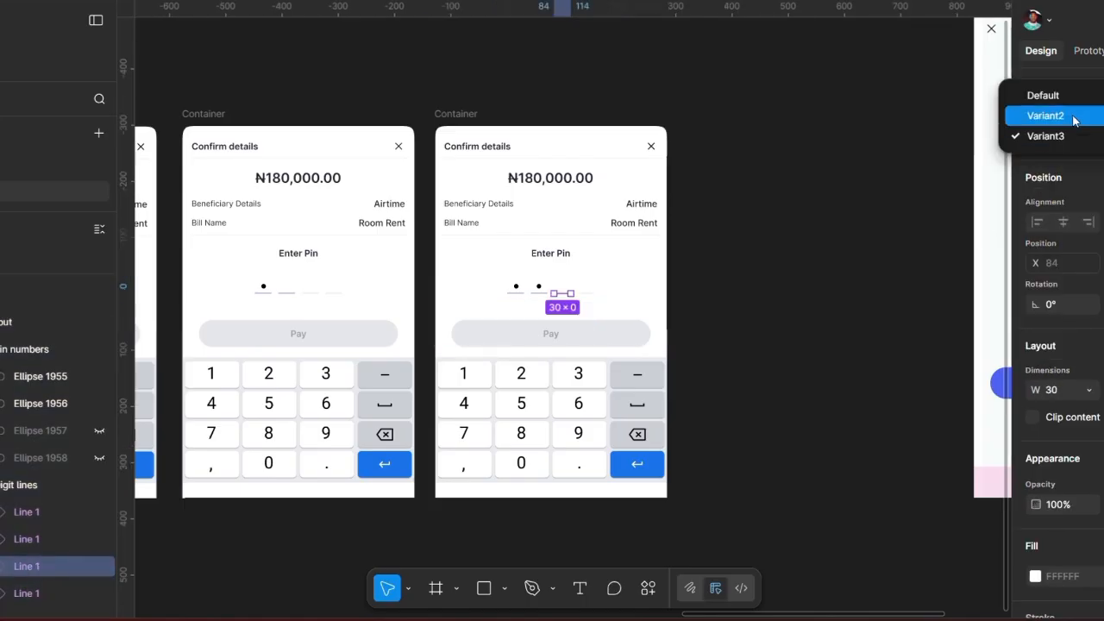
click(1074, 117)
click(473, 115)
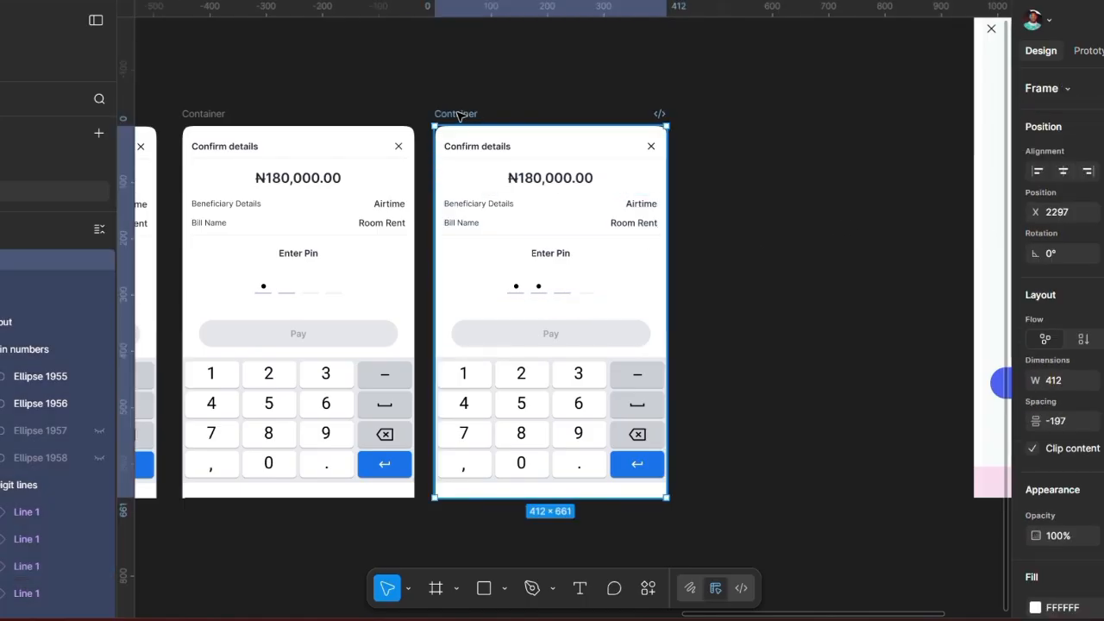
Step: Duplicate the two-dot Confirm details sheet further right, to X 2755
drag(641, 121, 716, 130)
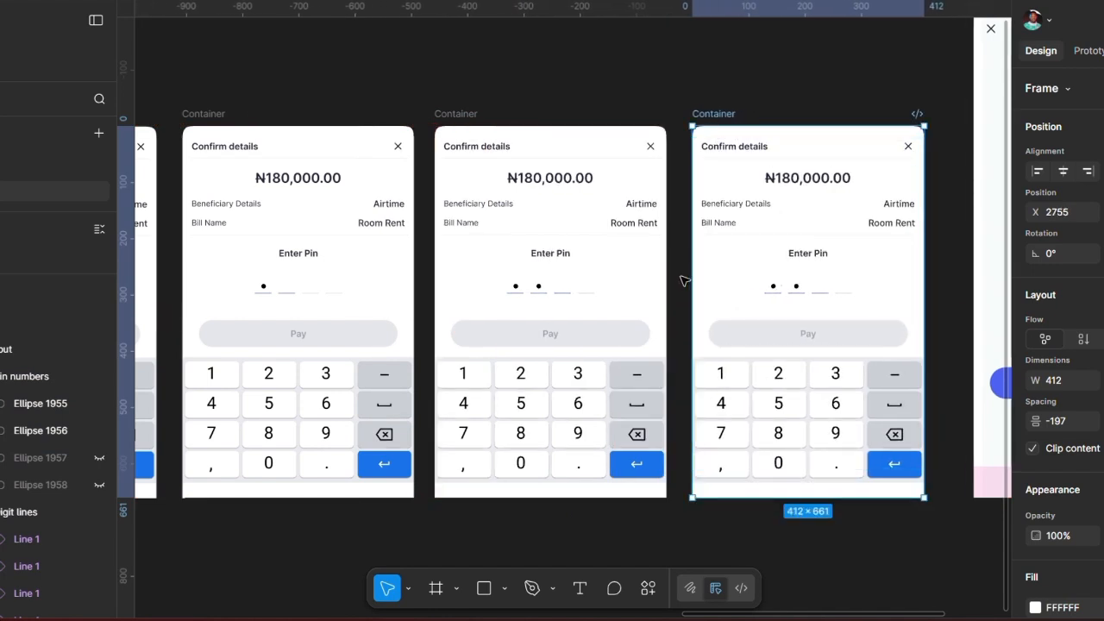
scroll(681, 281, right, 3)
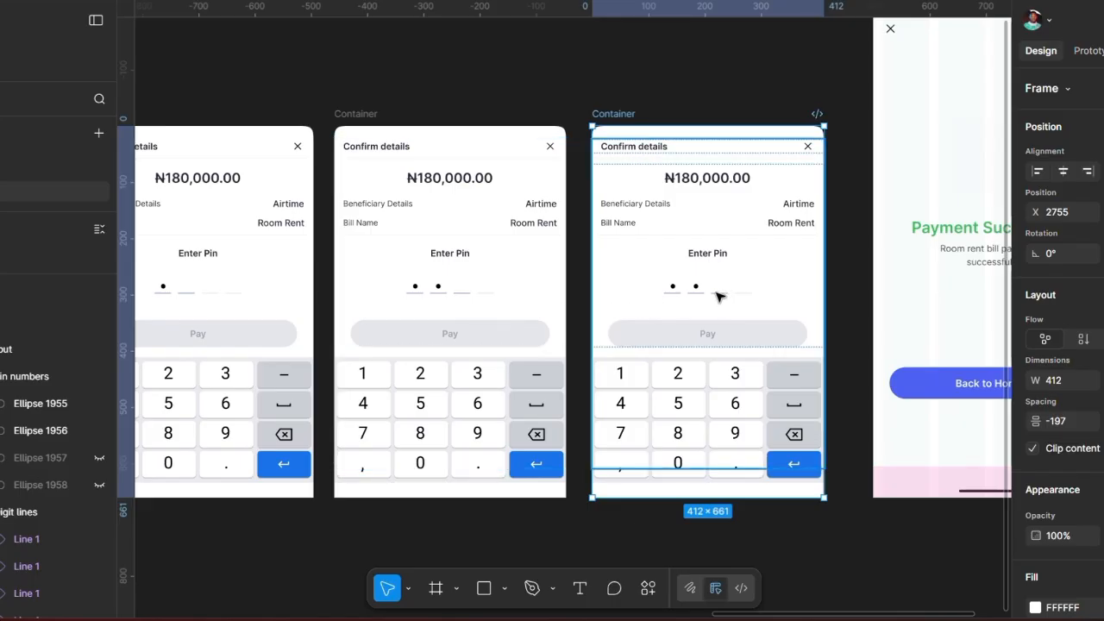
click(99, 457)
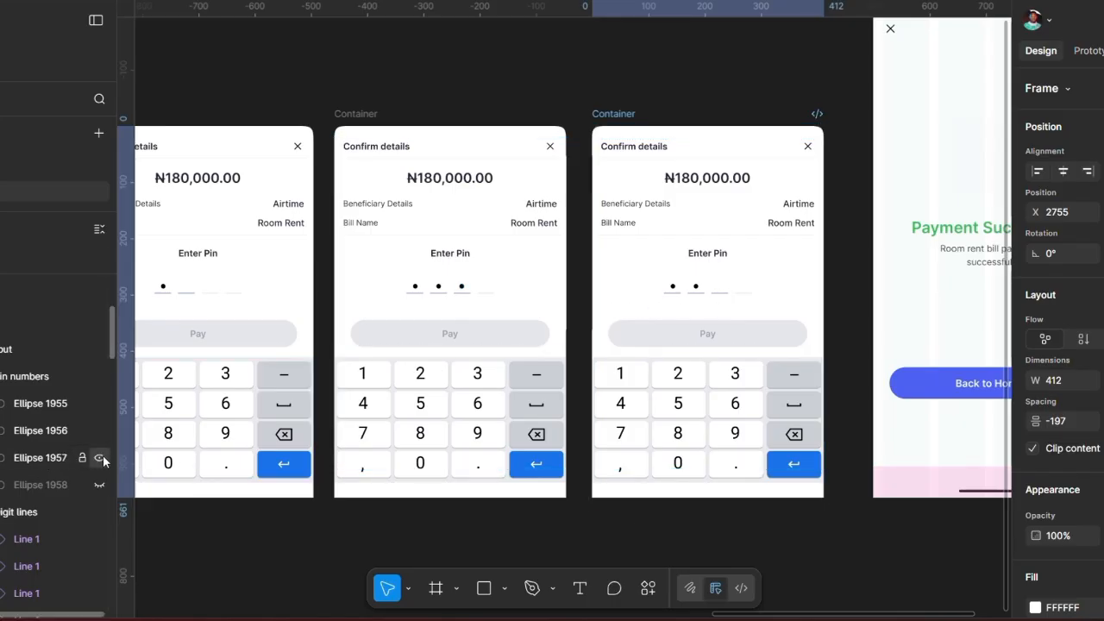
key(ctrl+z)
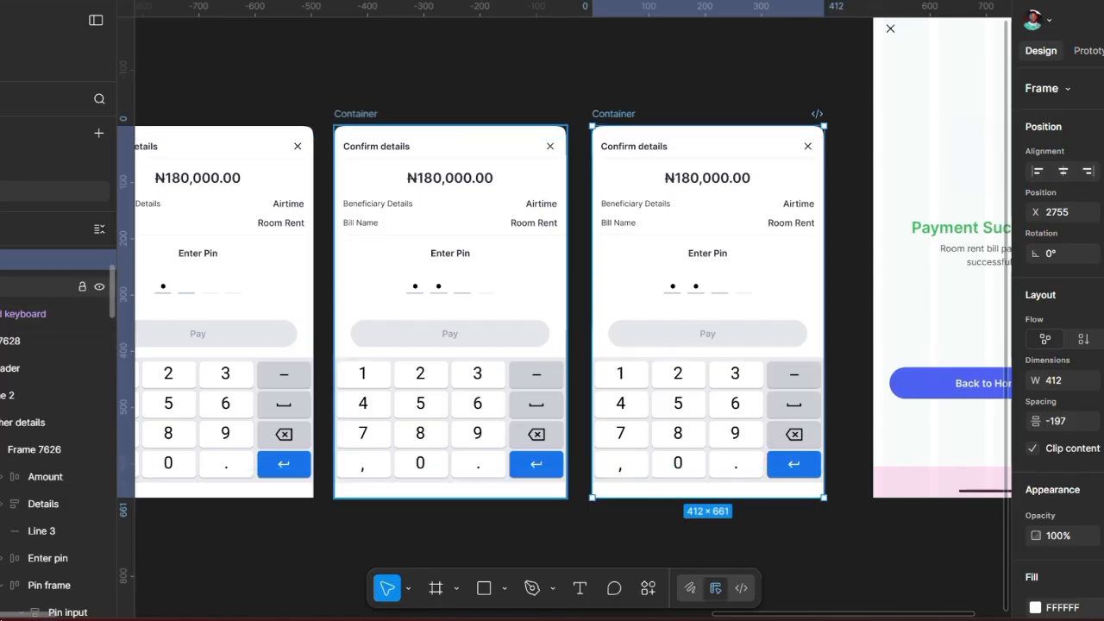
Step: On the new copy, reveal the third PIN dot and switch the fourth underline to Variant2
click(1, 260)
scroll(48, 473, down, 1)
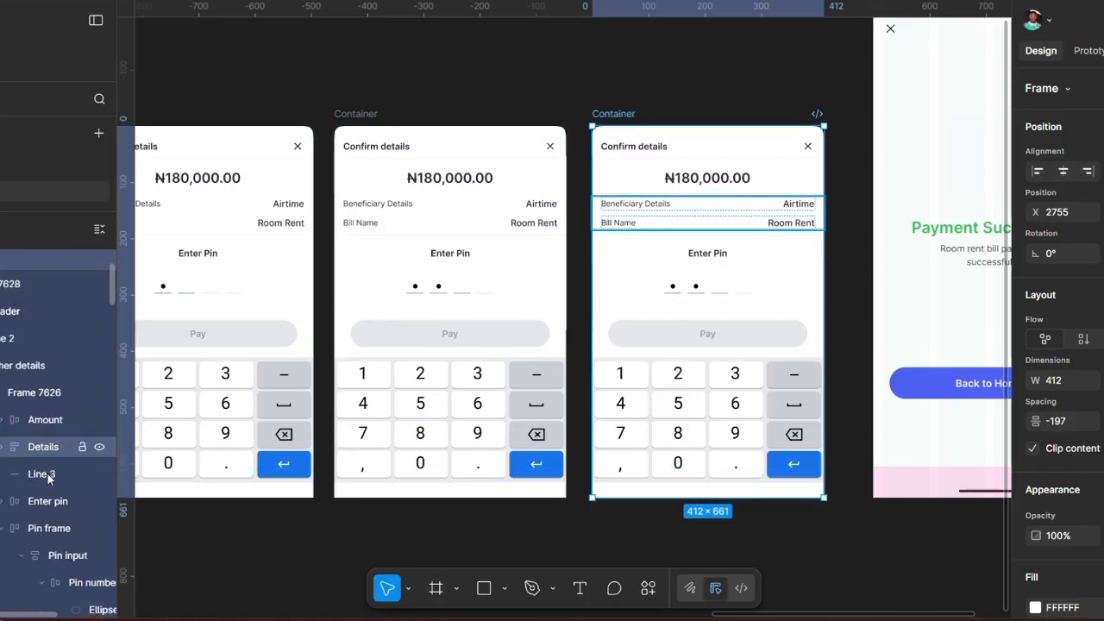
scroll(48, 473, down, 1)
click(98, 562)
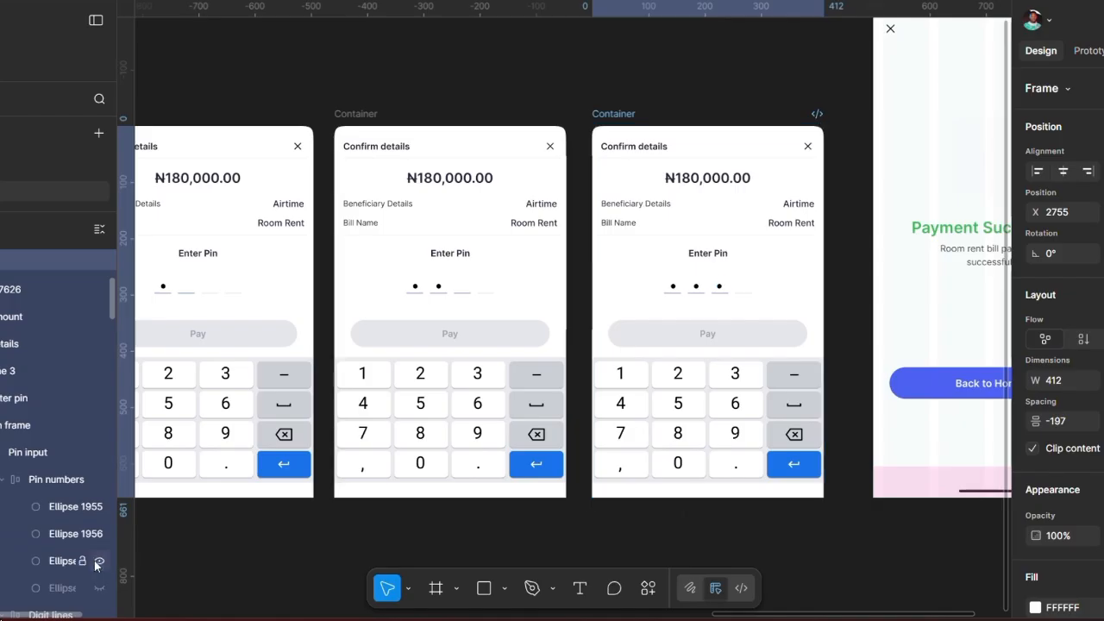
scroll(26, 560, down, 4)
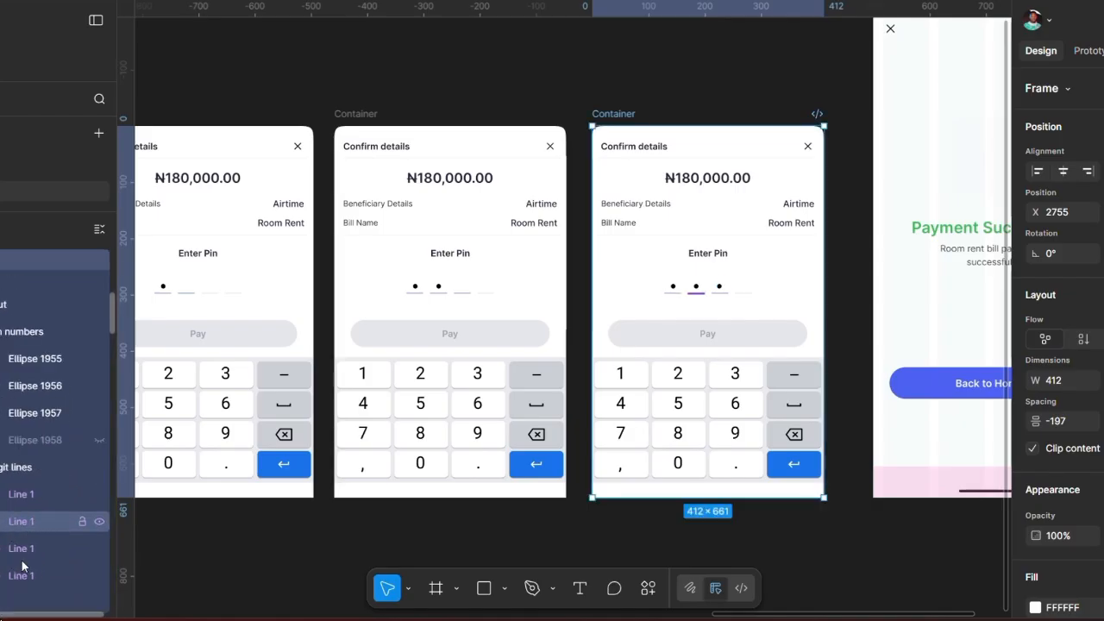
click(31, 554)
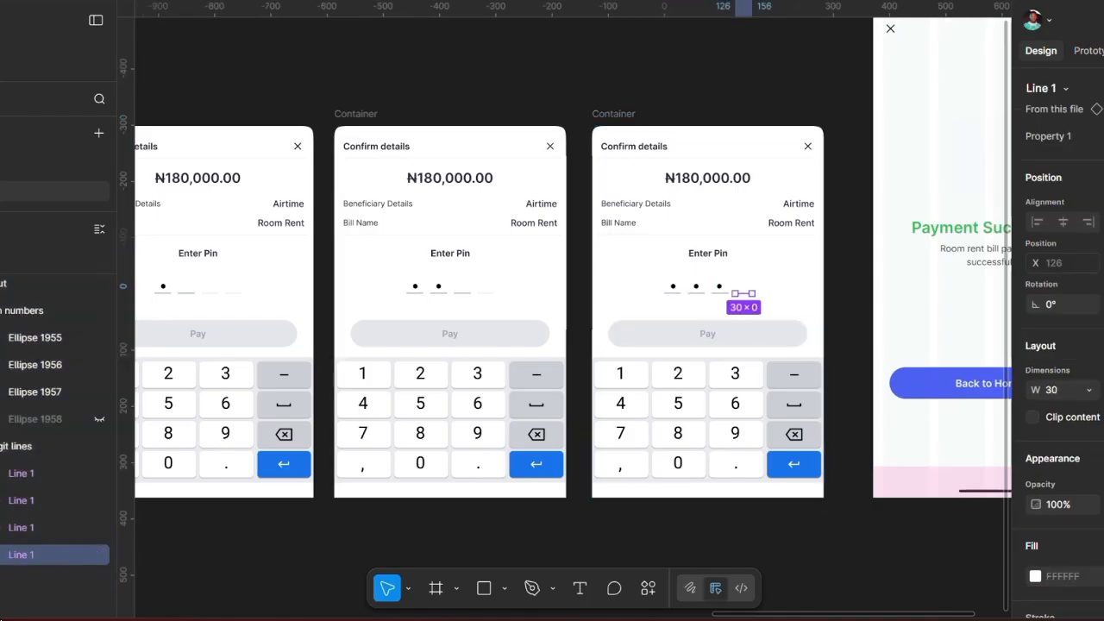
click(1098, 136)
click(1099, 119)
Step: Move the Payment Successful (Sign Up S - 32) frame about 141 px further right
scroll(789, 209, right, 2)
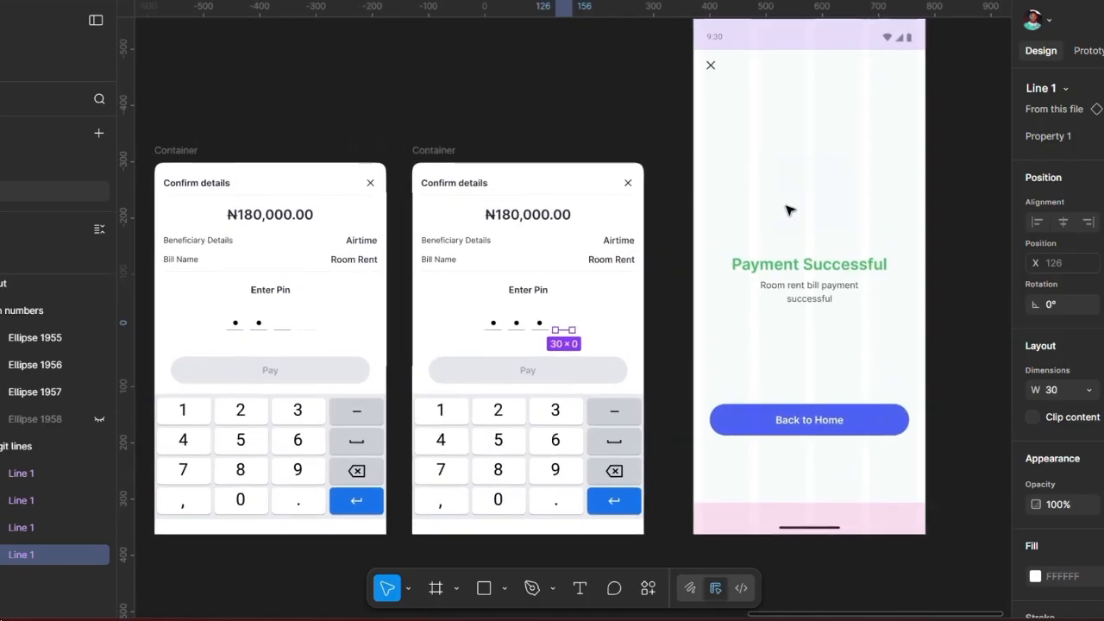
click(569, 129)
scroll(569, 129, down, 3)
scroll(569, 128, right, 1)
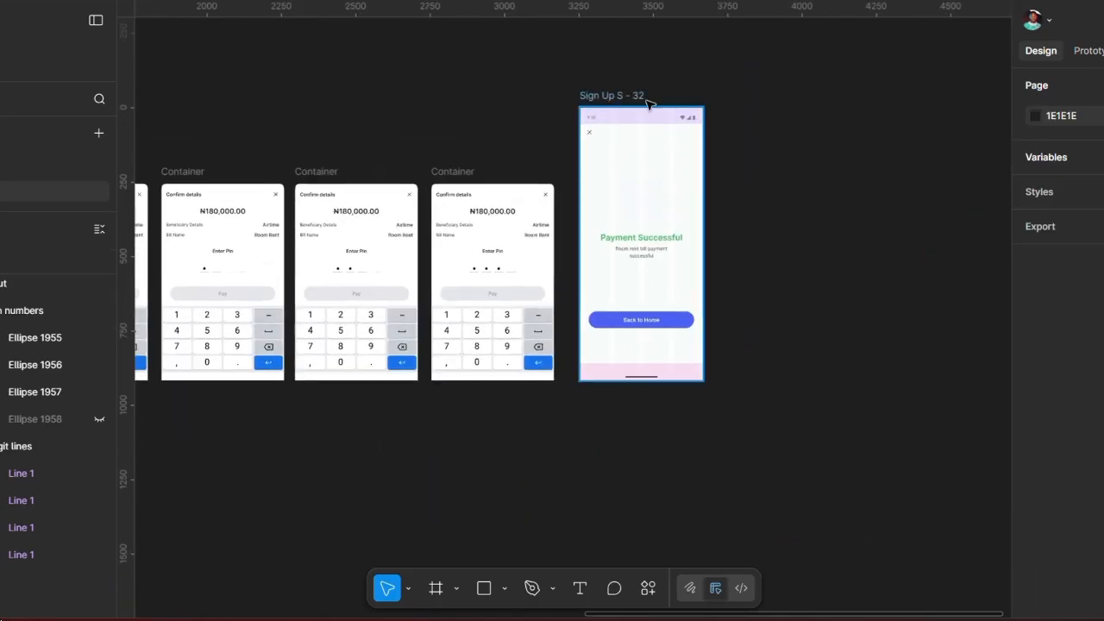
drag(646, 101, 721, 105)
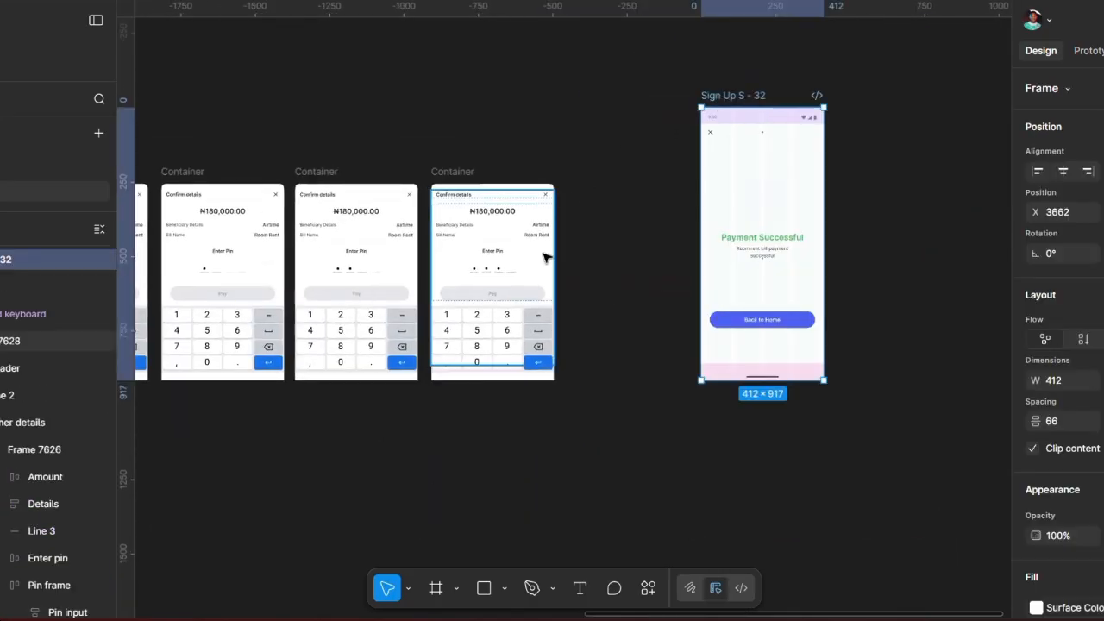
scroll(543, 257, up, 2)
Step: Duplicate the three-dot Confirm details frame beside it, at X 3209
click(439, 162)
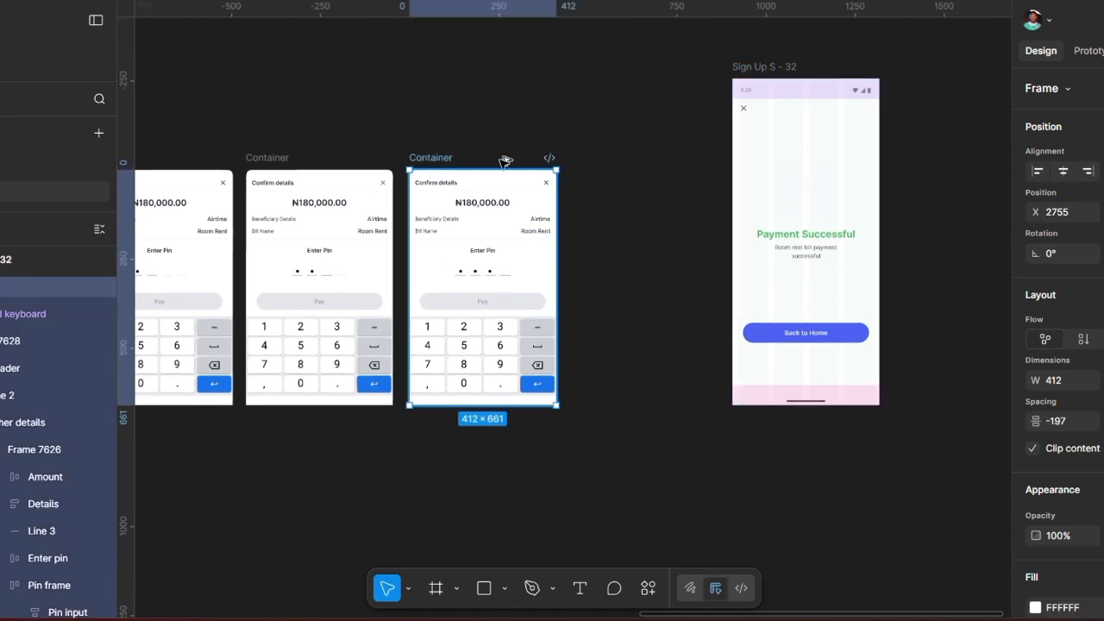
drag(505, 162, 590, 180)
scroll(616, 305, up, 5)
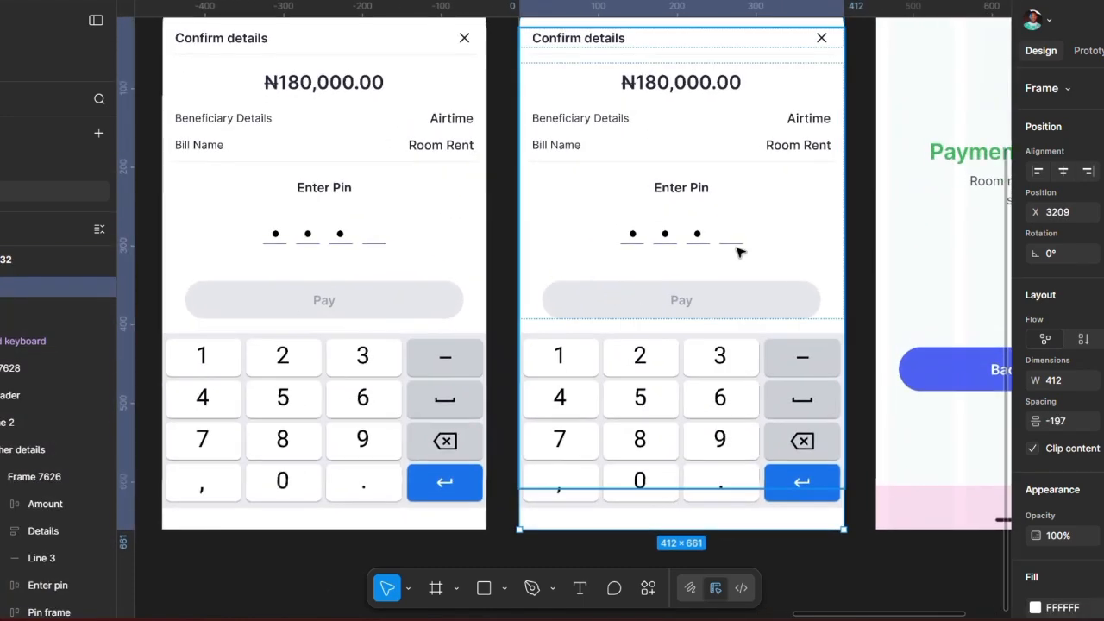
Step: In the copy's Pin input, unhide the fourth PIN dot (Ellipse 1958)
click(740, 249)
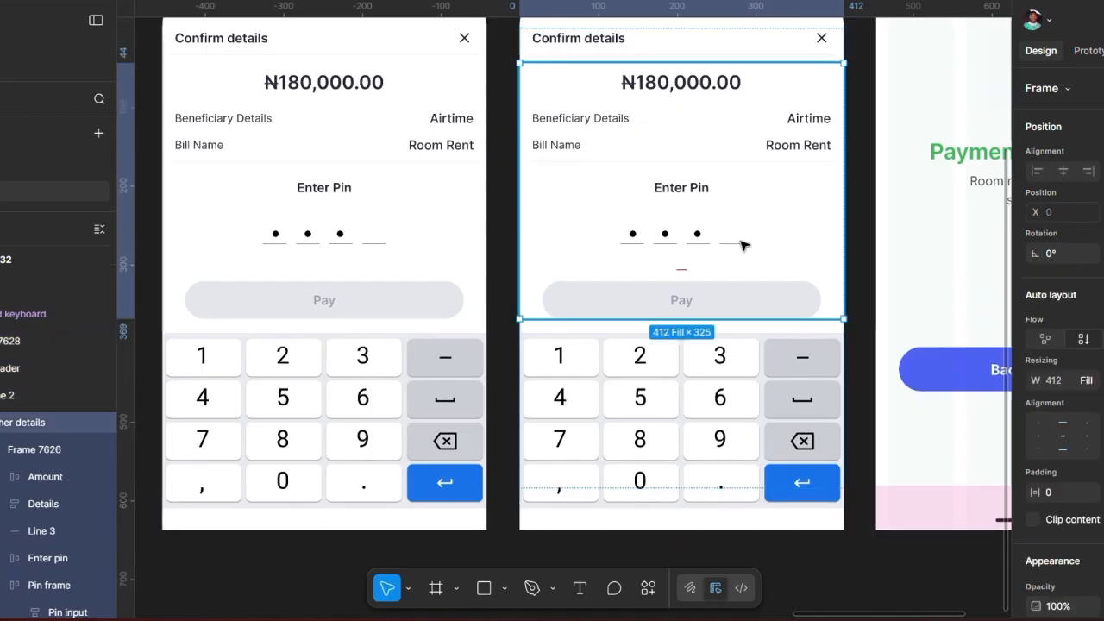
click(740, 245)
click(739, 245)
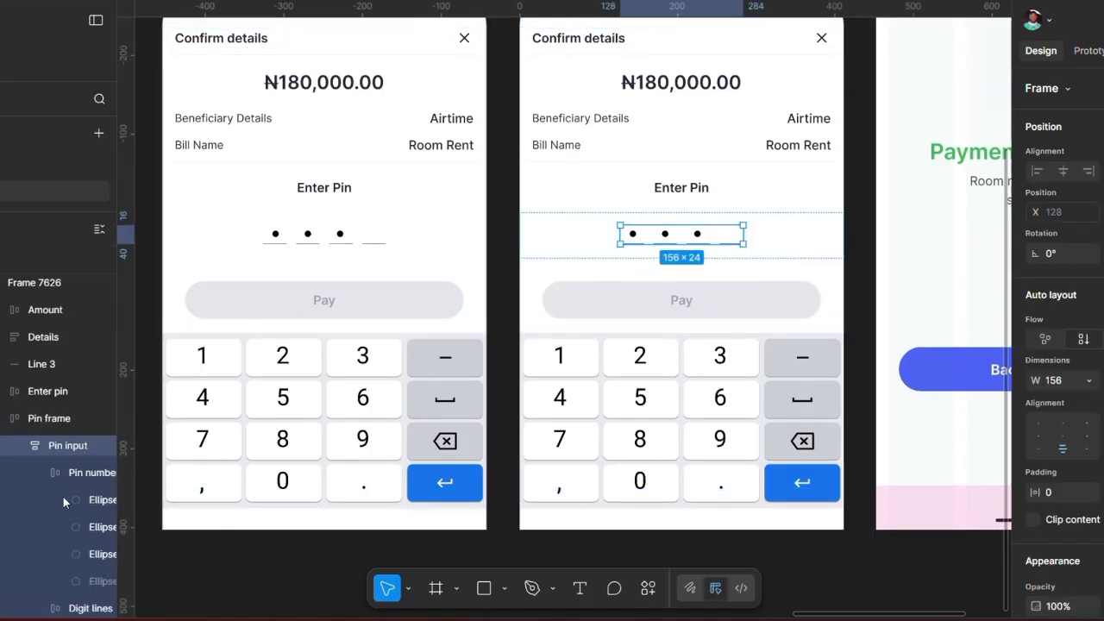
scroll(63, 502, right, 3)
click(100, 582)
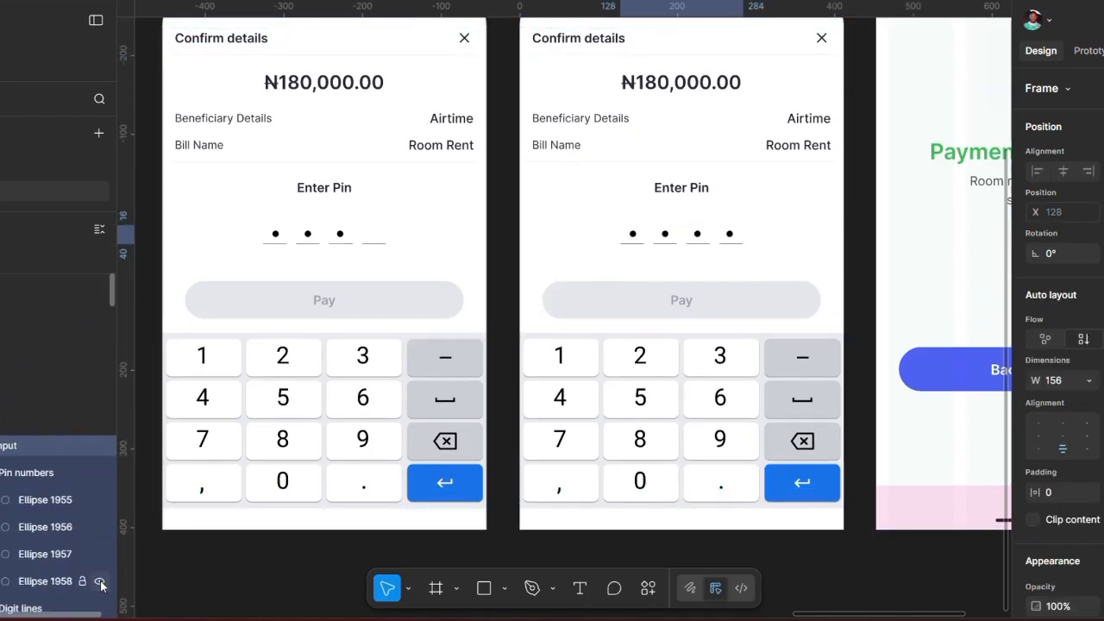
scroll(414, 388, down, 3)
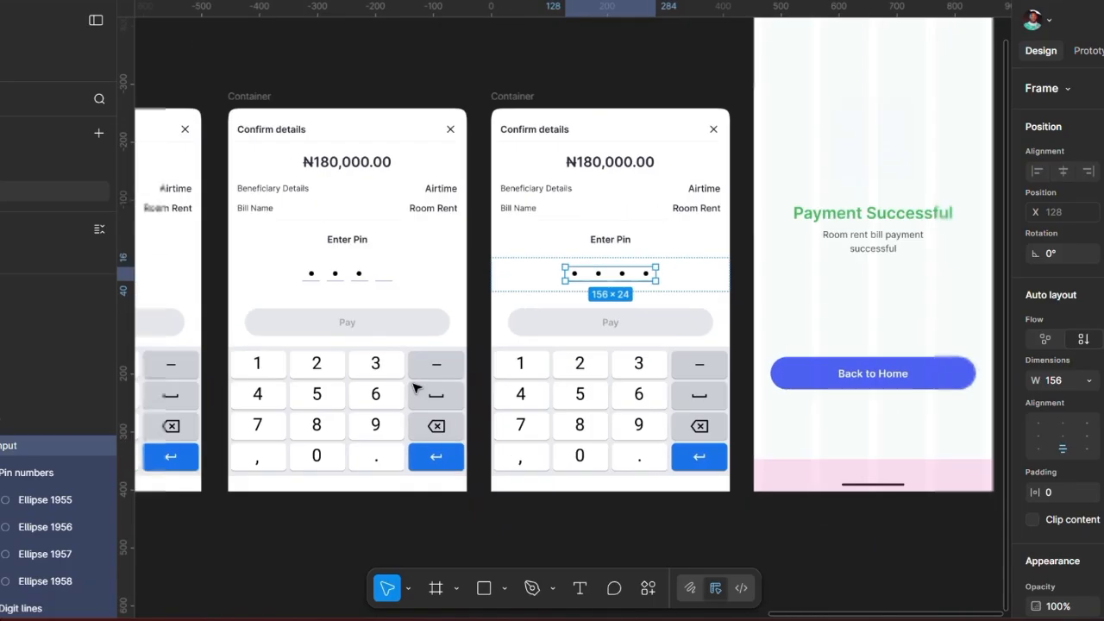
scroll(414, 388, left, 10)
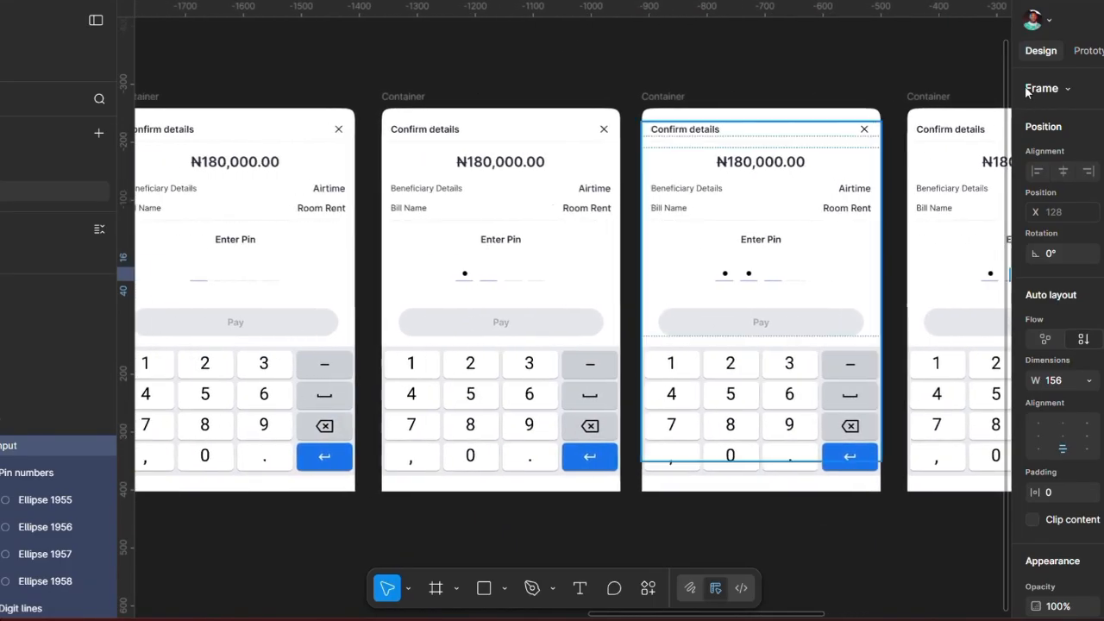
Step: Link the one-dot sheet's 3 key to the two-dot sheet with a Swap overlay action
click(1092, 51)
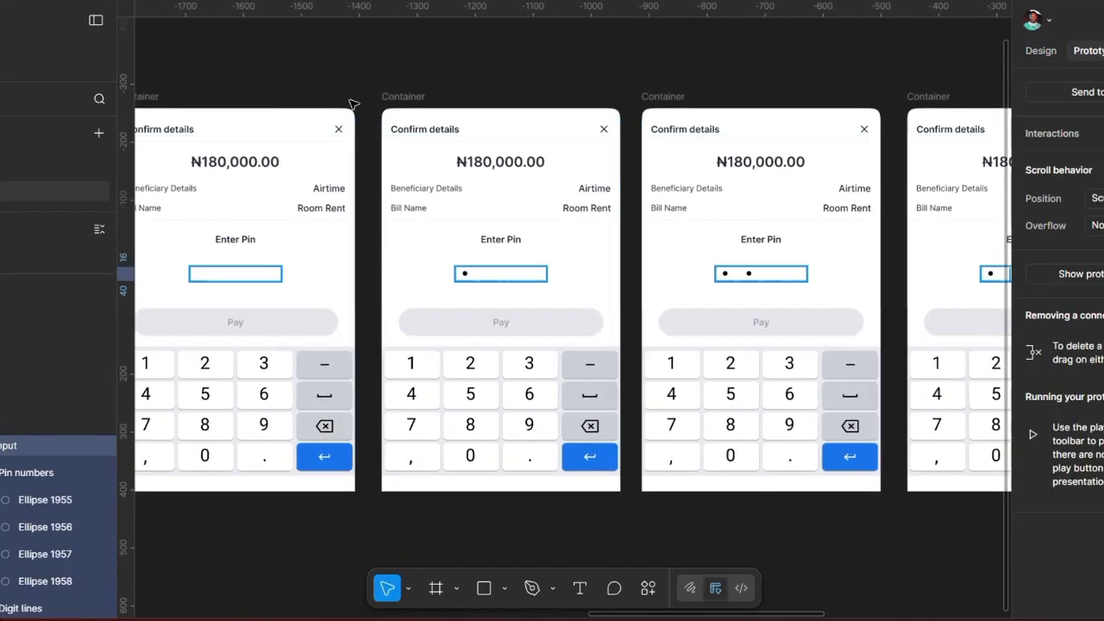
click(403, 97)
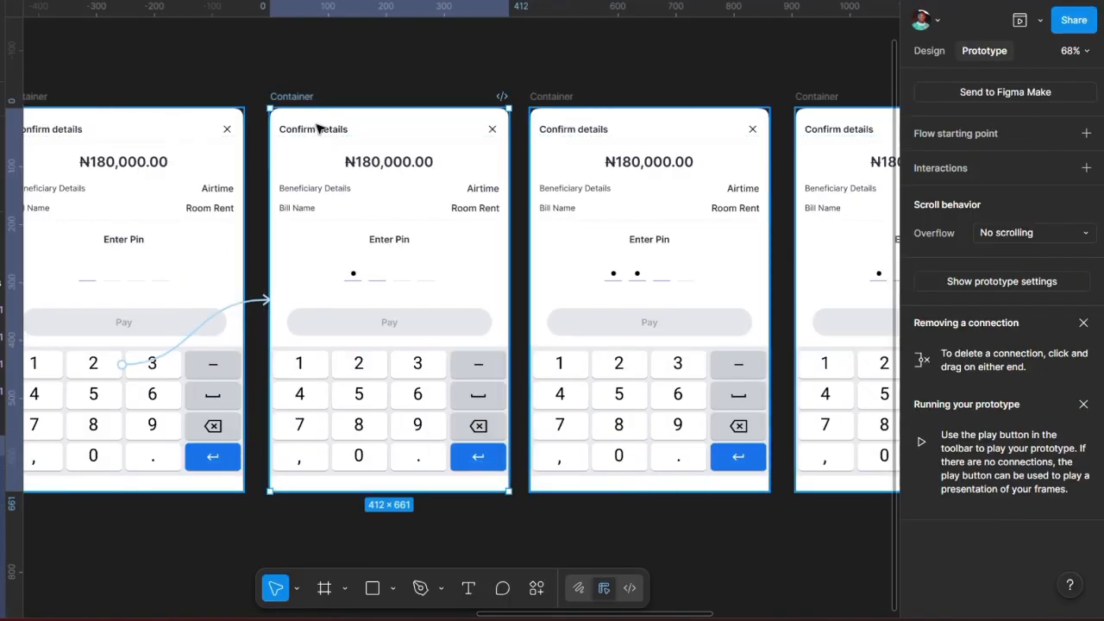
double_click(419, 365)
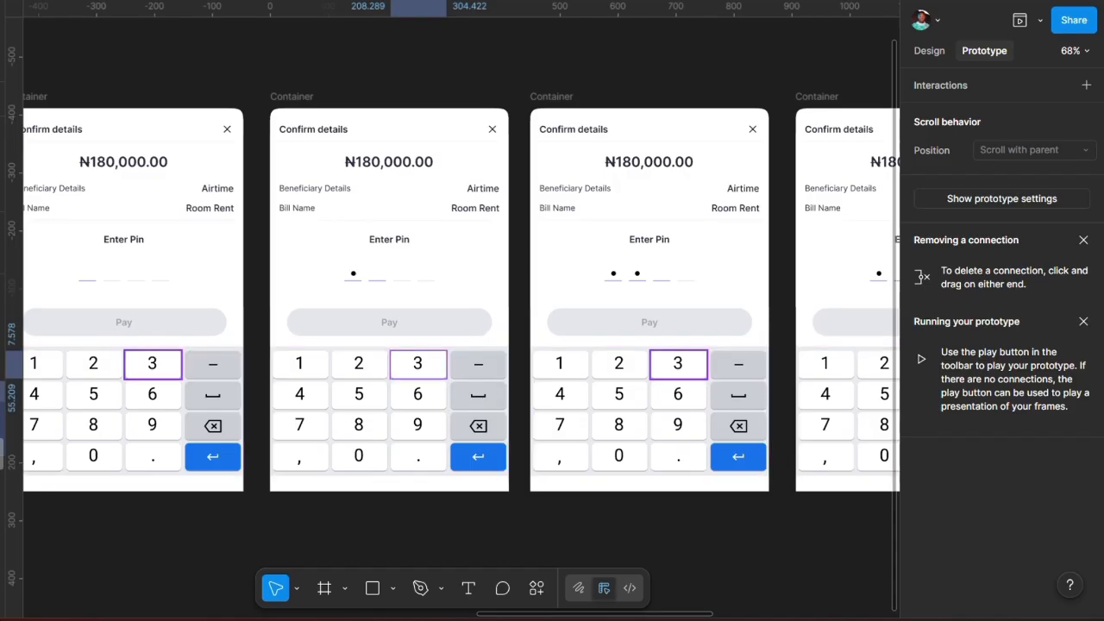
drag(446, 365, 543, 298)
drag(551, 354, 399, 246)
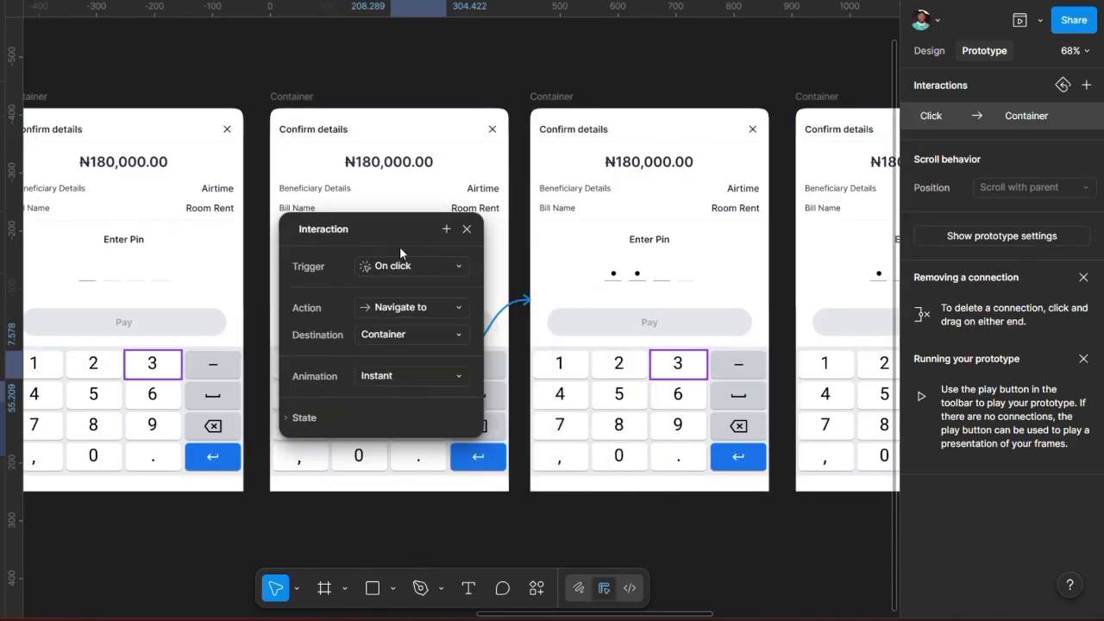
click(417, 311)
click(423, 516)
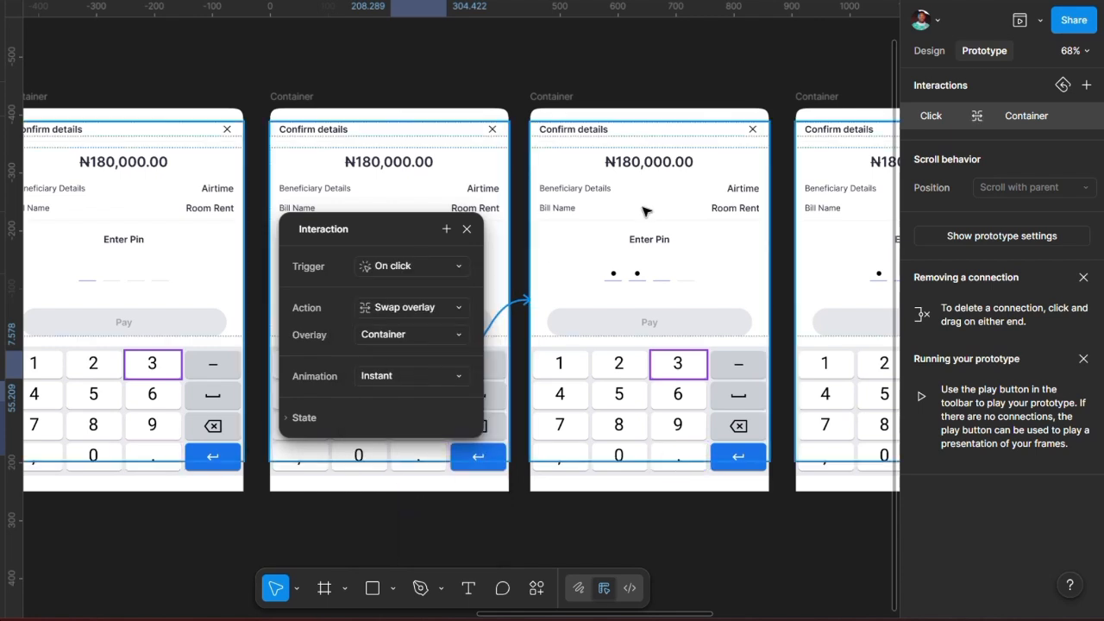
scroll(572, 214, right, 3)
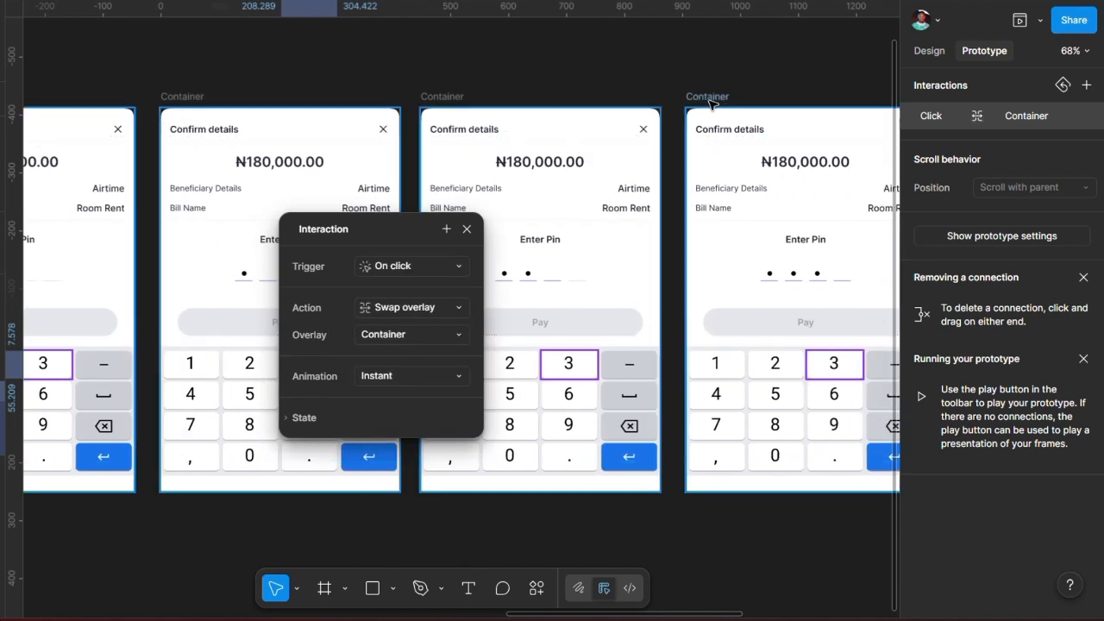
click(524, 358)
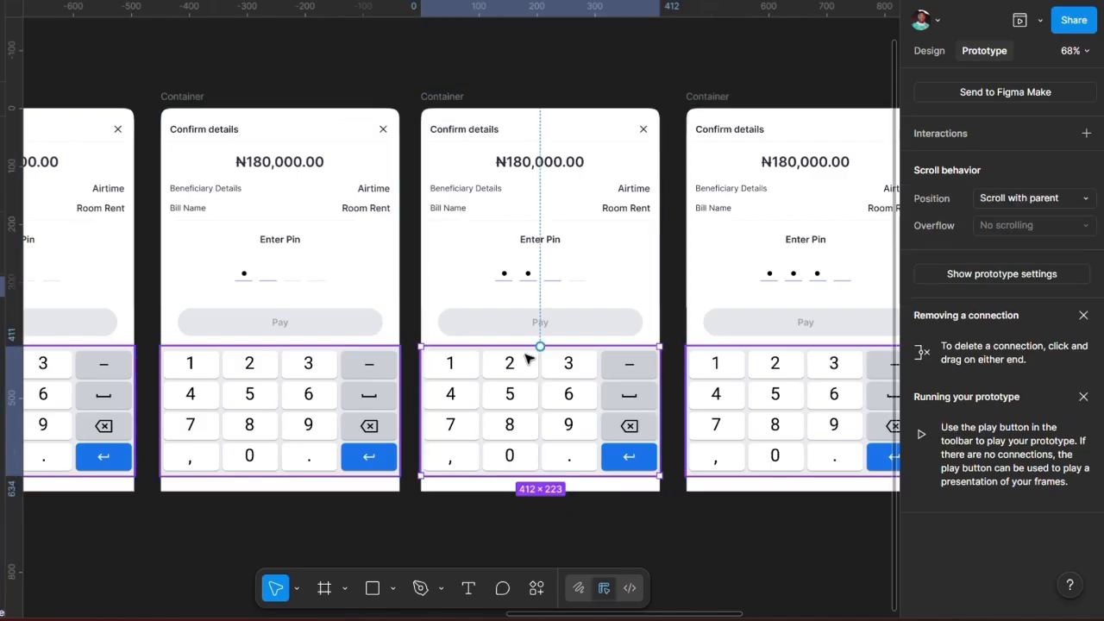
double_click(521, 398)
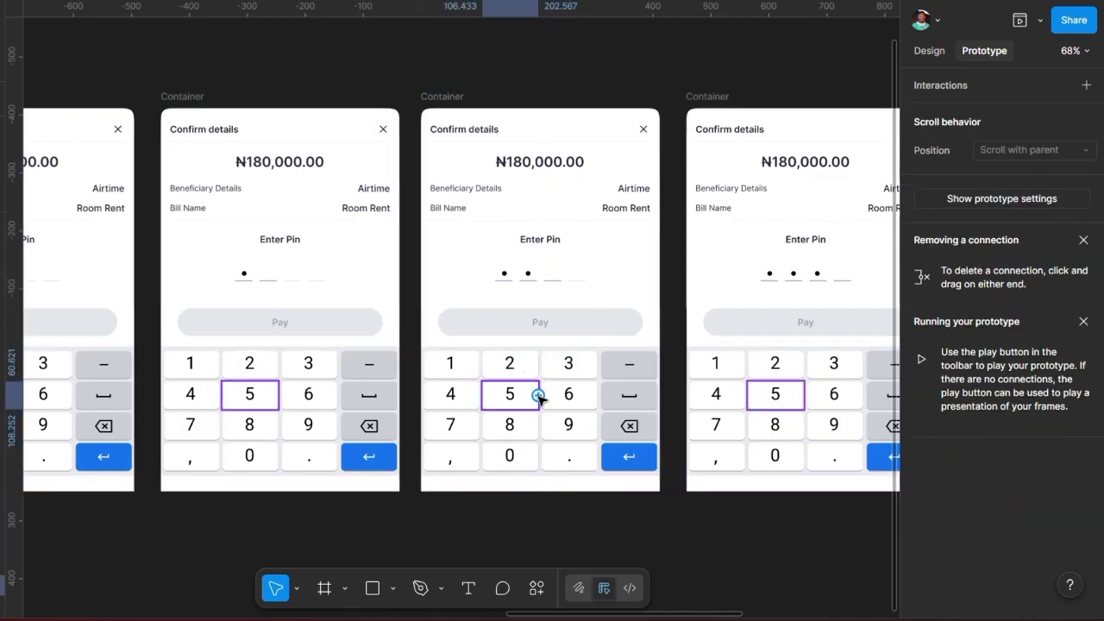
Step: Link the 5 key to the three-dot sheet as an On click Swap overlay interaction
drag(537, 394, 694, 267)
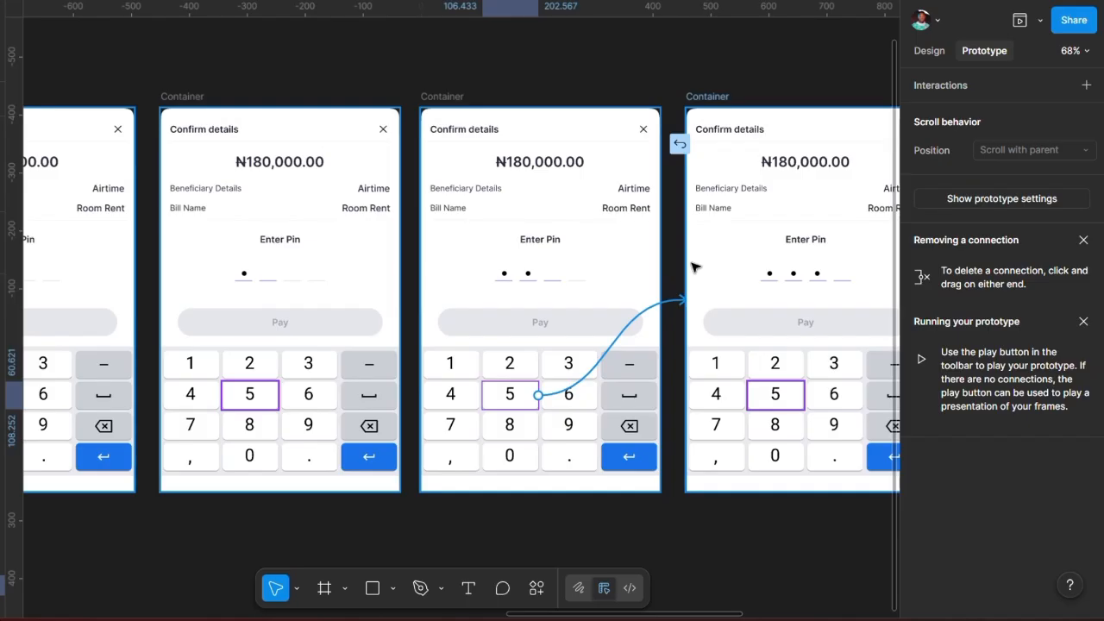
click(686, 381)
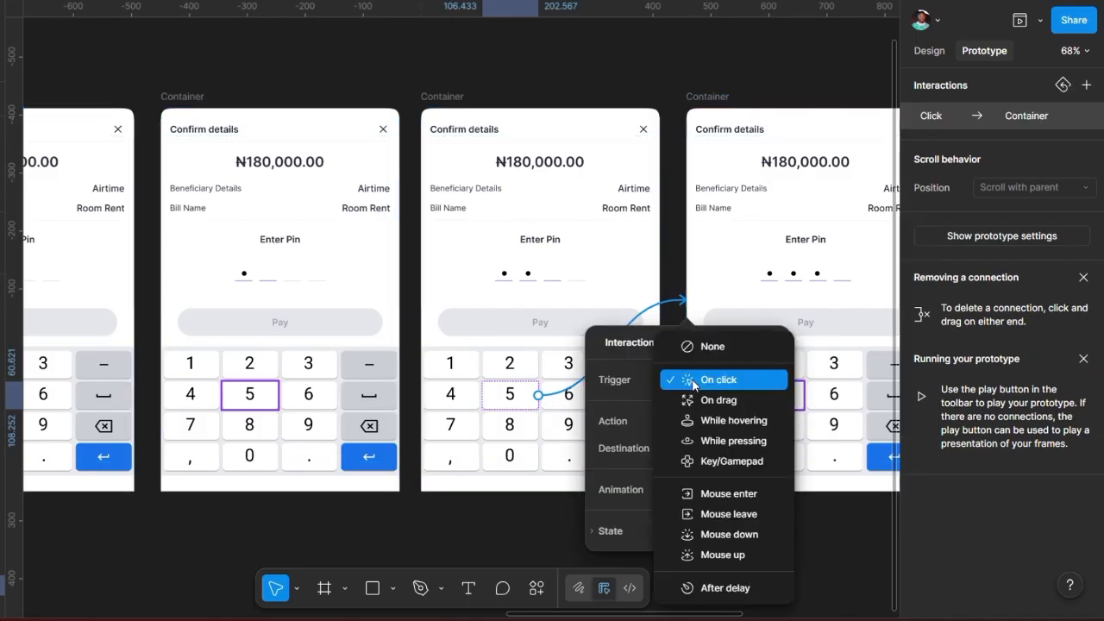
click(691, 379)
click(723, 421)
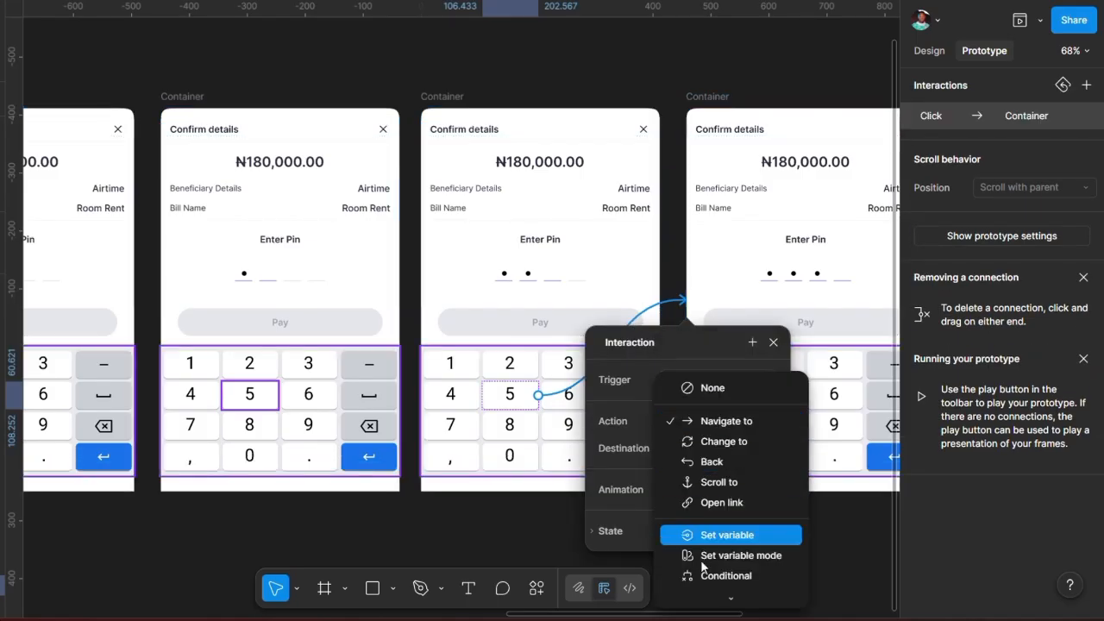
click(652, 343)
drag(652, 342, 532, 151)
click(625, 233)
scroll(638, 405, down, 2)
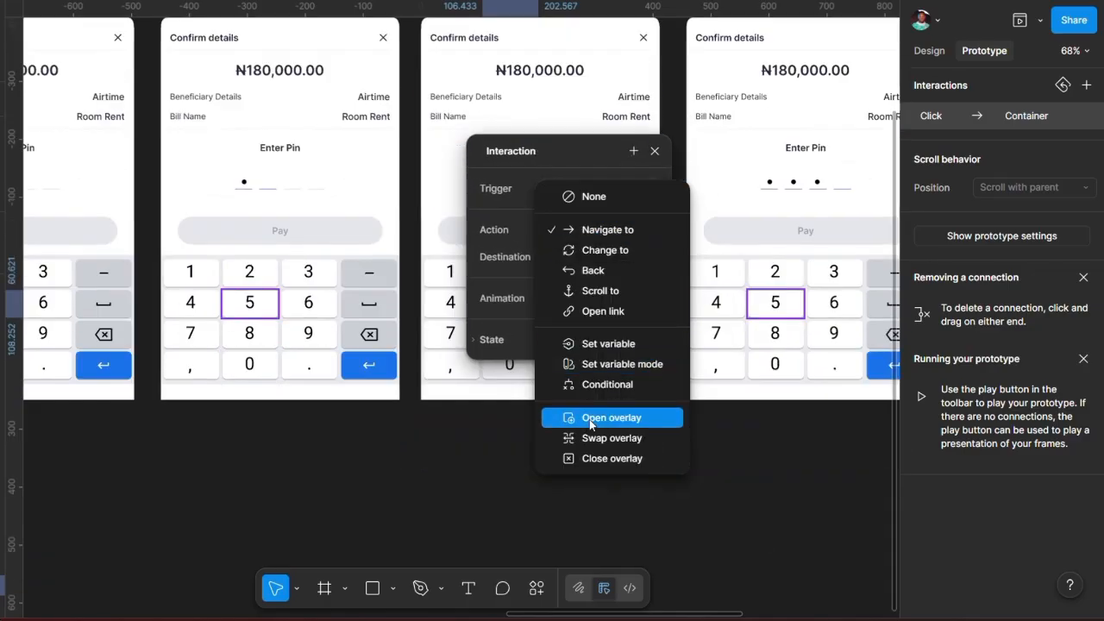
click(614, 506)
scroll(602, 281, right, 3)
scroll(603, 281, up, 2)
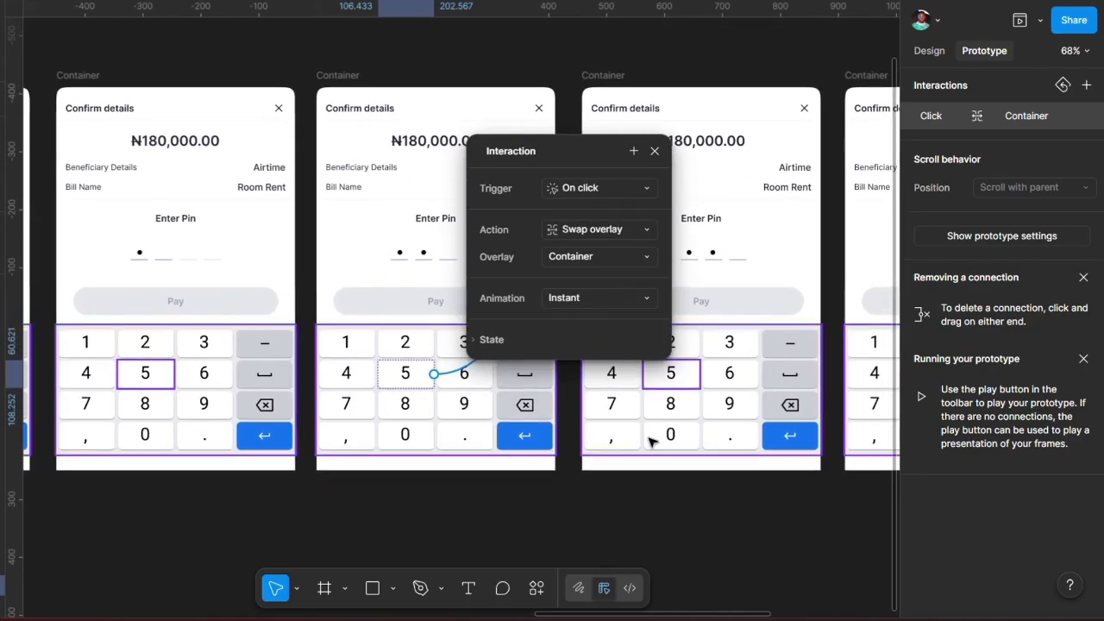
click(670, 505)
scroll(668, 395, up, 1)
scroll(669, 395, right, 5)
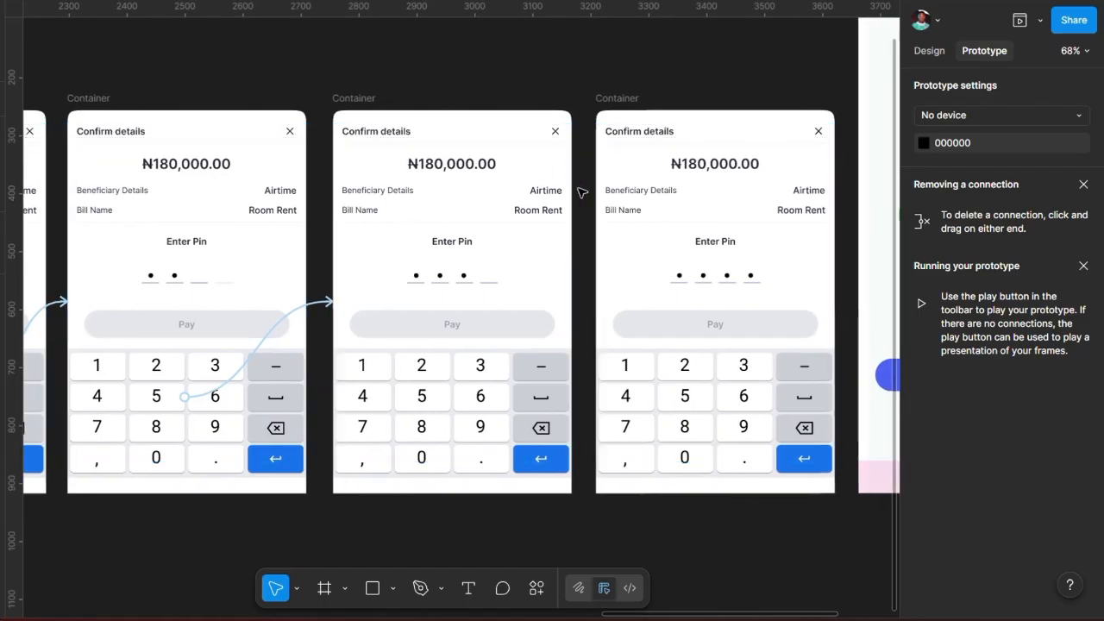
Step: Link the three-dot sheet's 6 key to the four-dot sheet with an instant Swap overlay
click(248, 100)
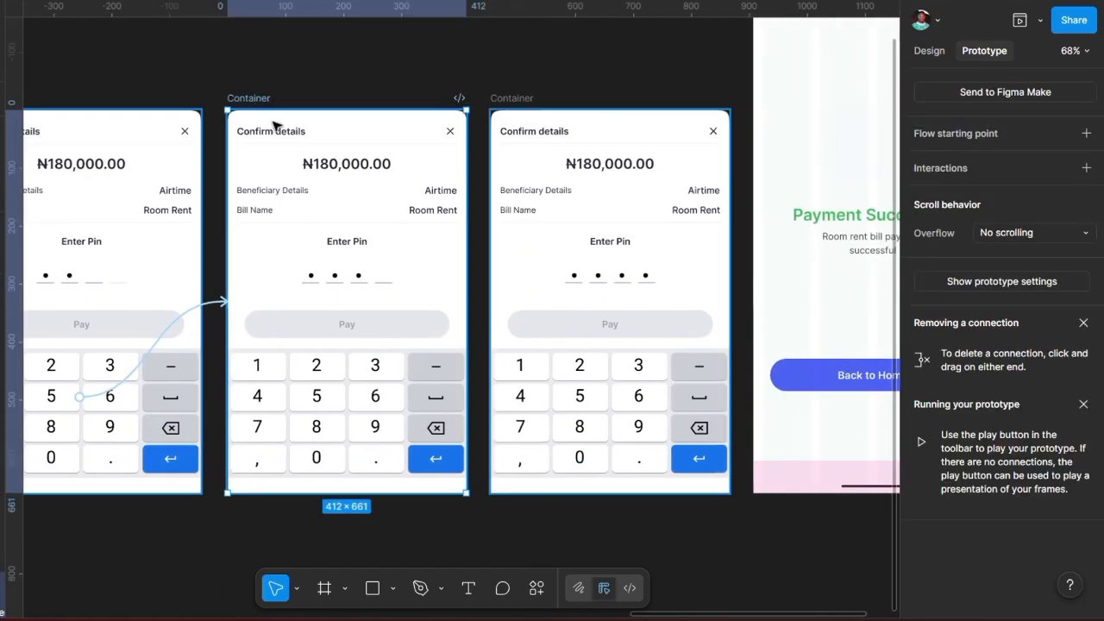
click(385, 394)
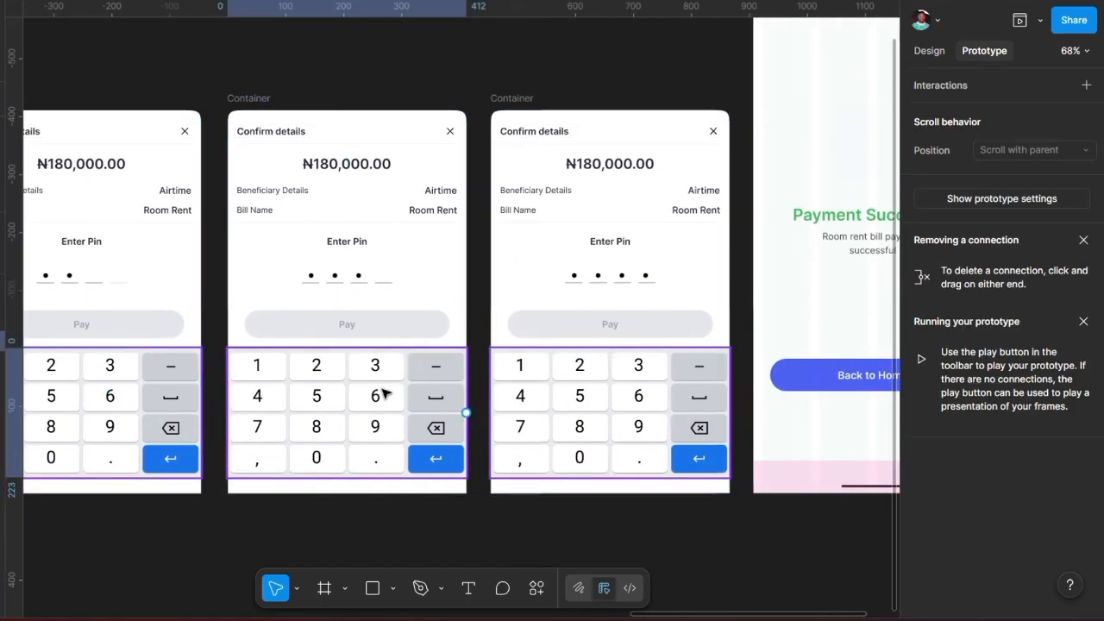
click(392, 403)
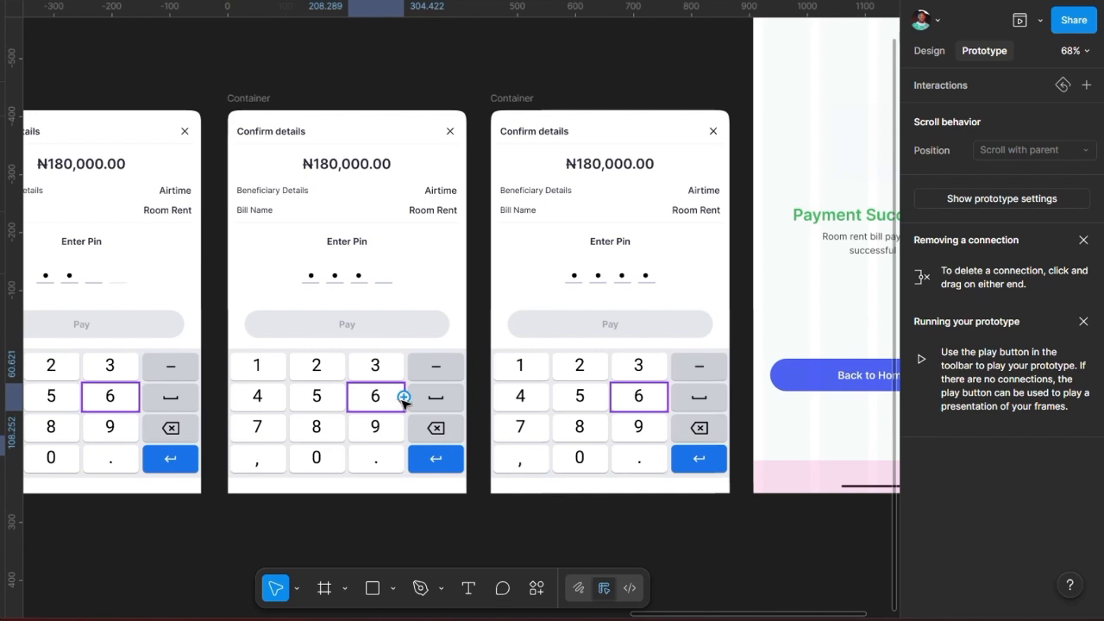
drag(404, 397, 335, 176)
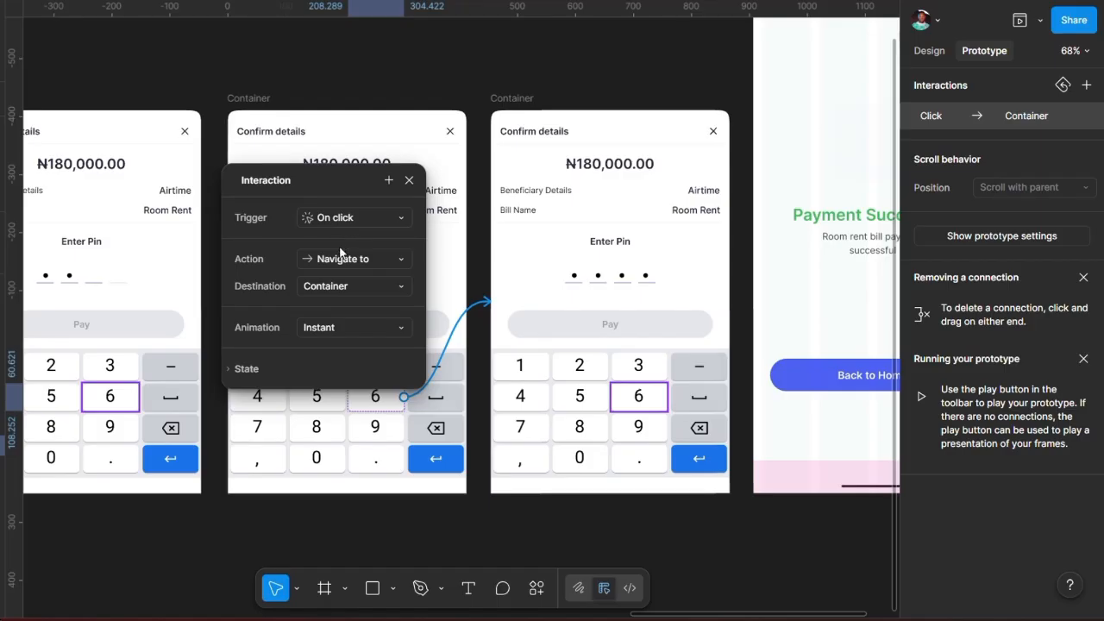
click(392, 259)
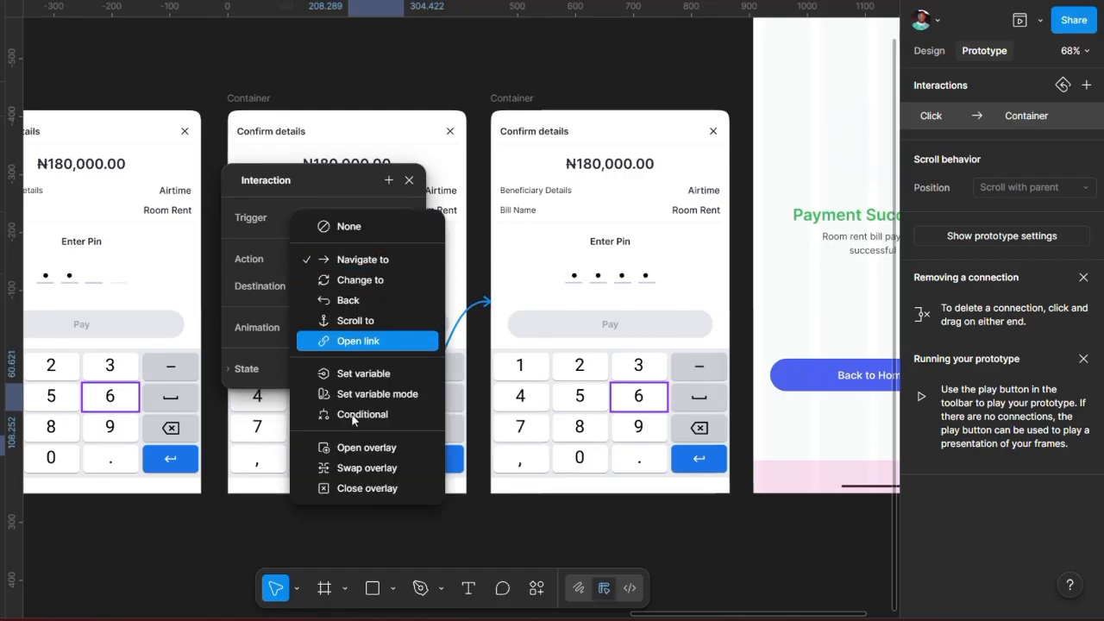
click(351, 467)
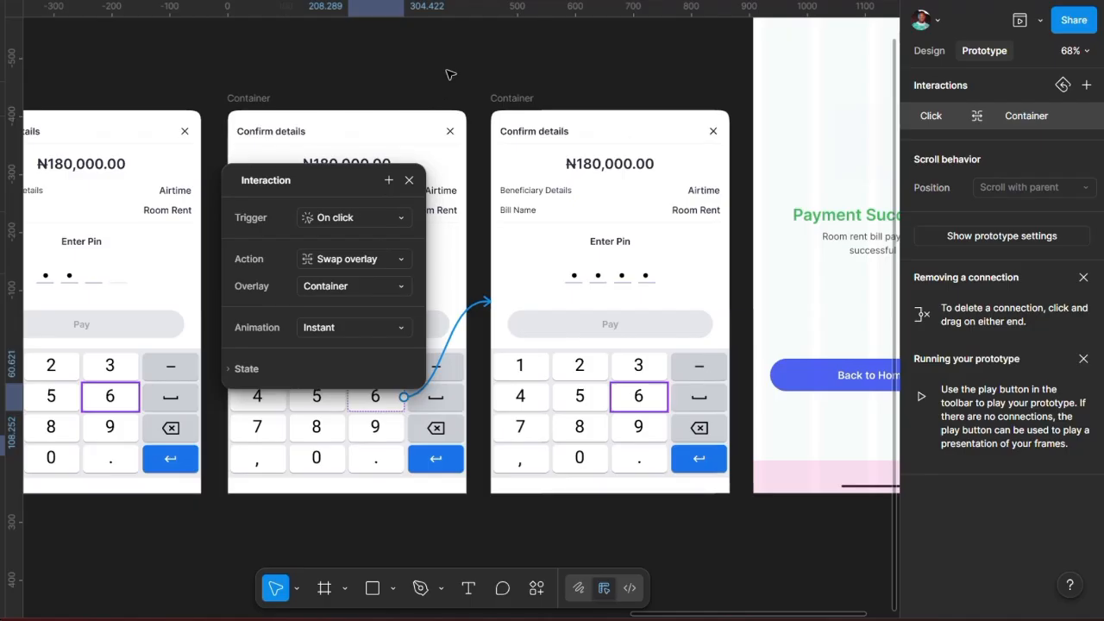
click(410, 181)
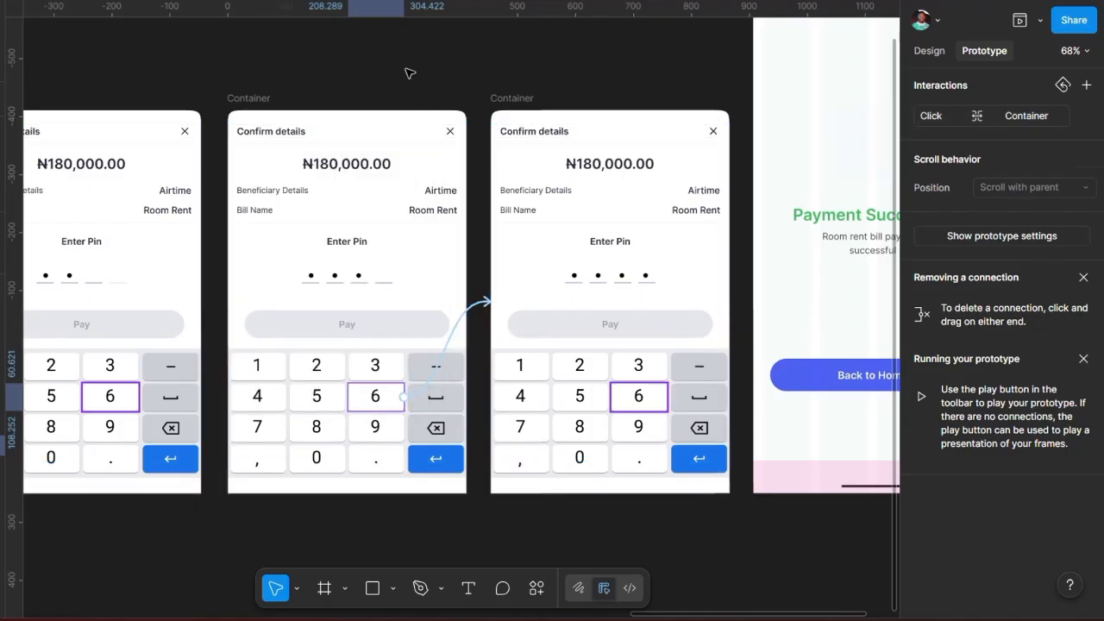
click(409, 72)
ctrl+scroll(399, 132, down, 5)
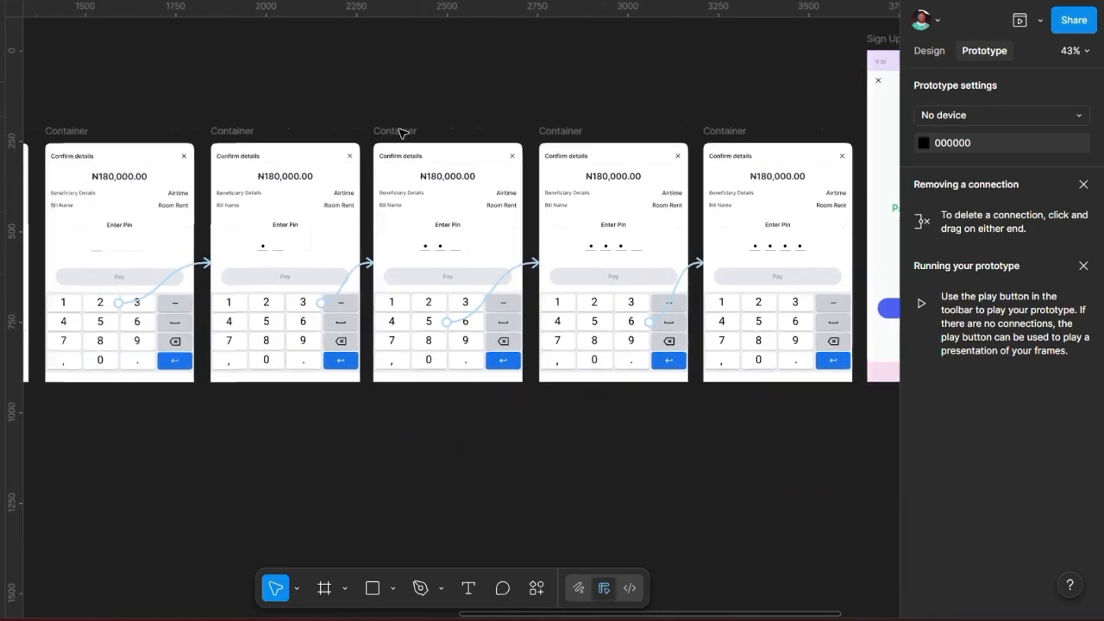
Step: Preview the prototype from Bill Details, open the Confirm details sheet and enter two PIN digits
scroll(400, 132, left, 10)
scroll(399, 132, left, 4)
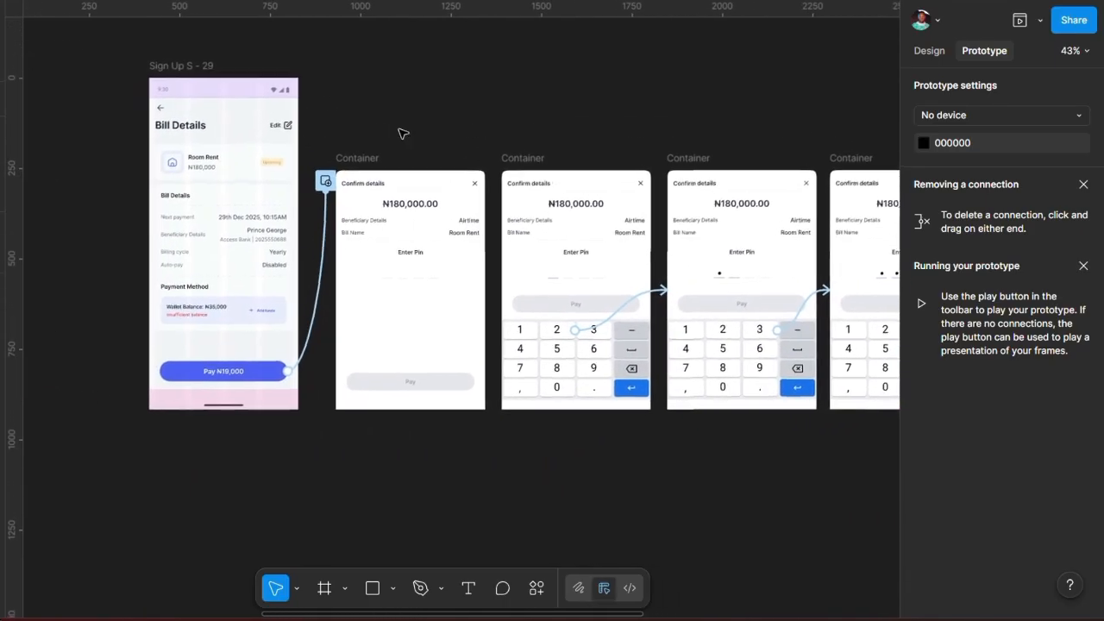
click(173, 68)
key(shift+space)
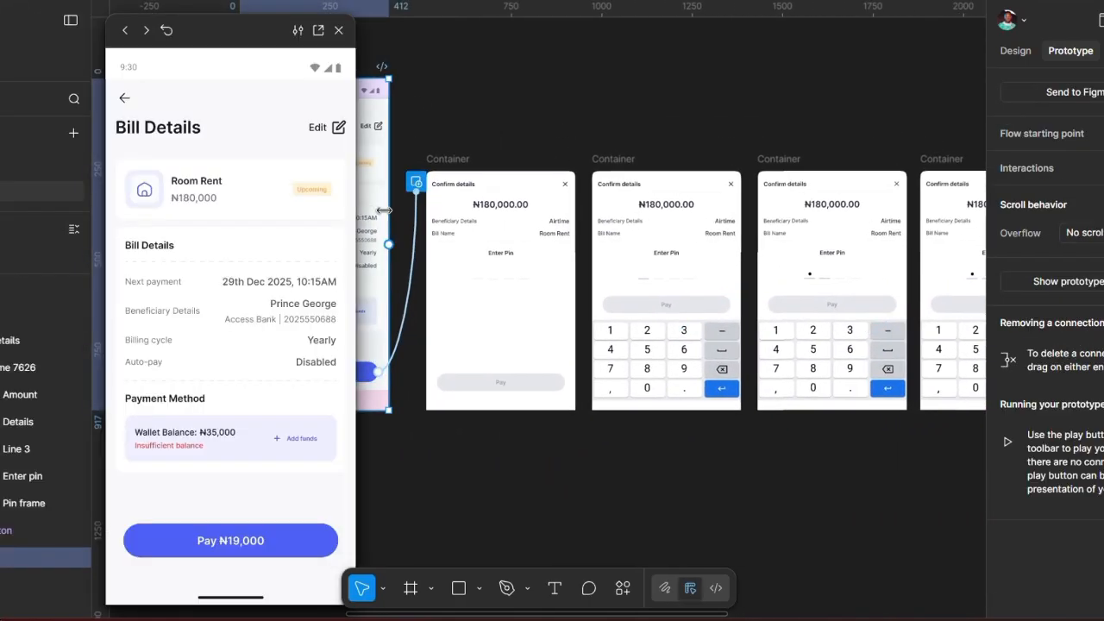
drag(247, 40, 205, 38)
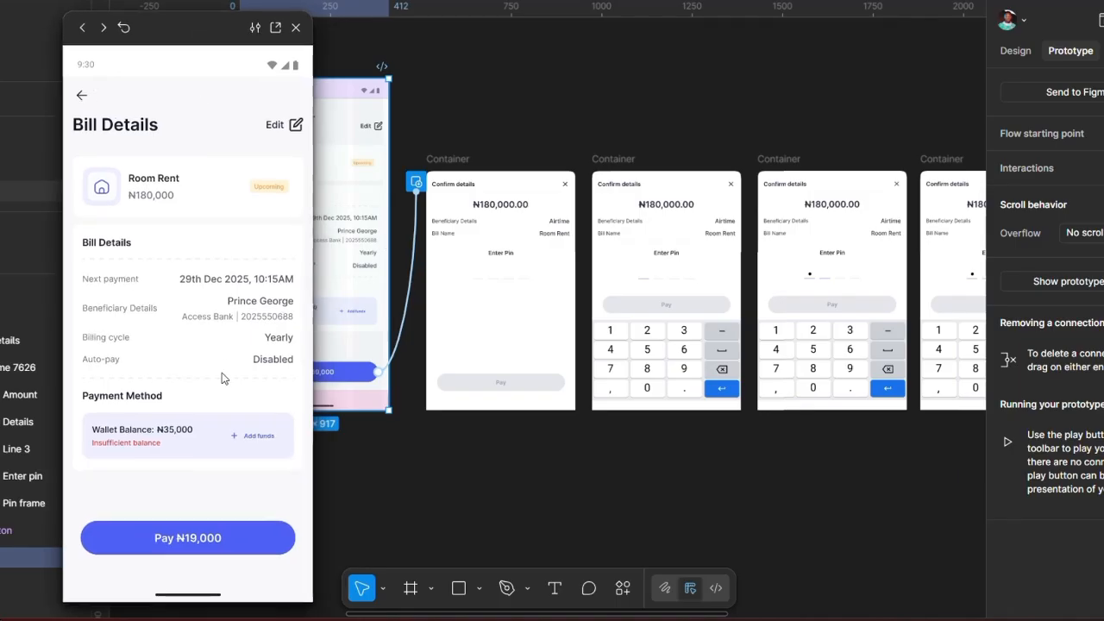
click(185, 538)
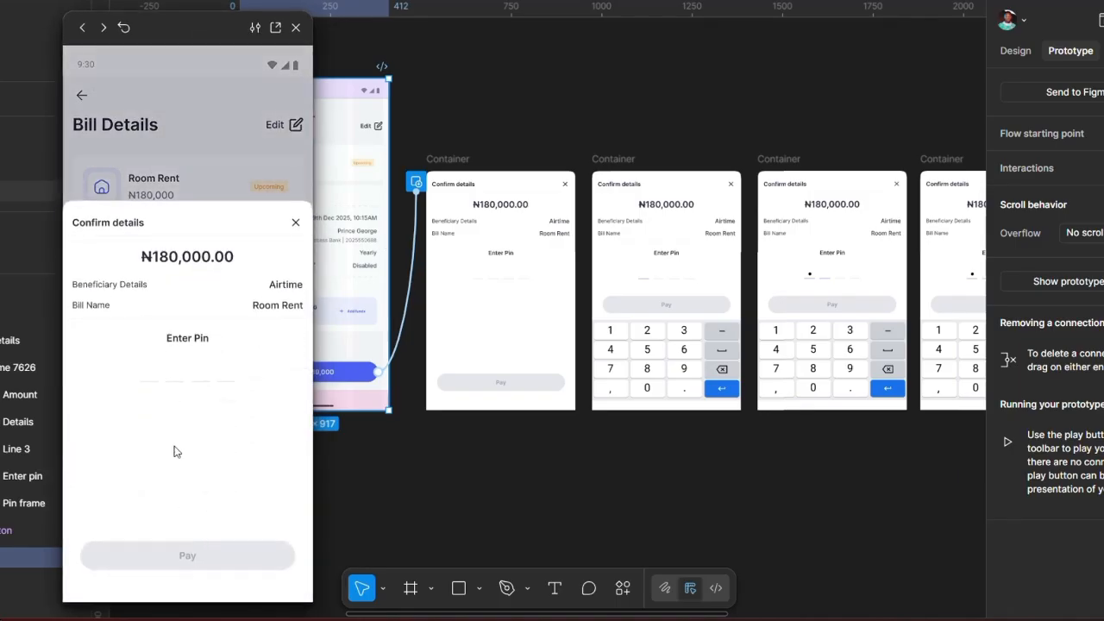
click(154, 389)
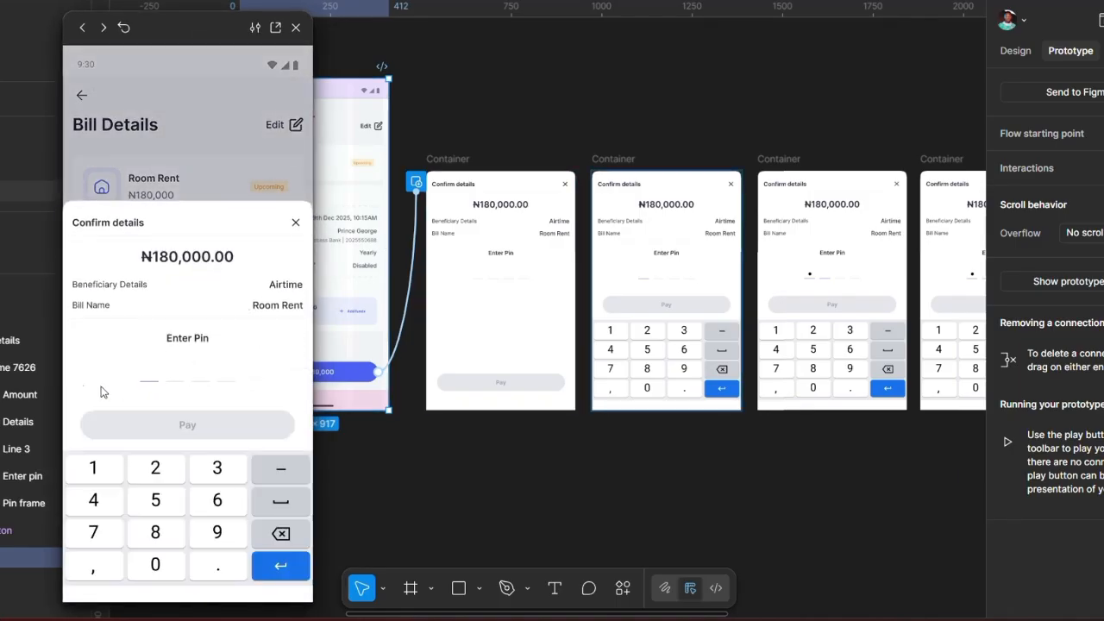
click(156, 473)
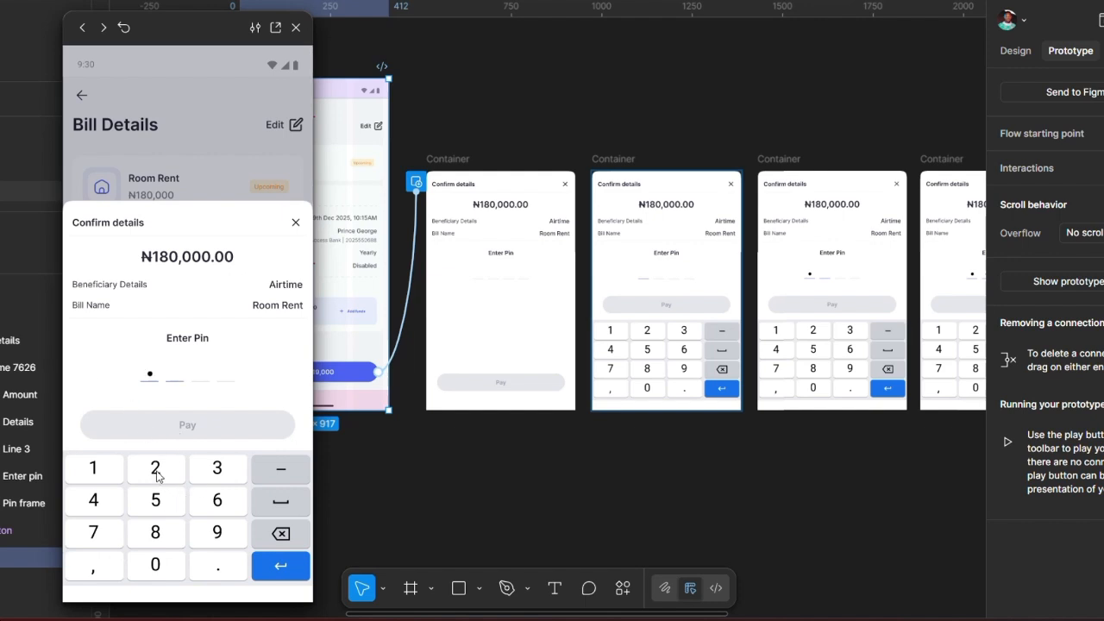
click(205, 476)
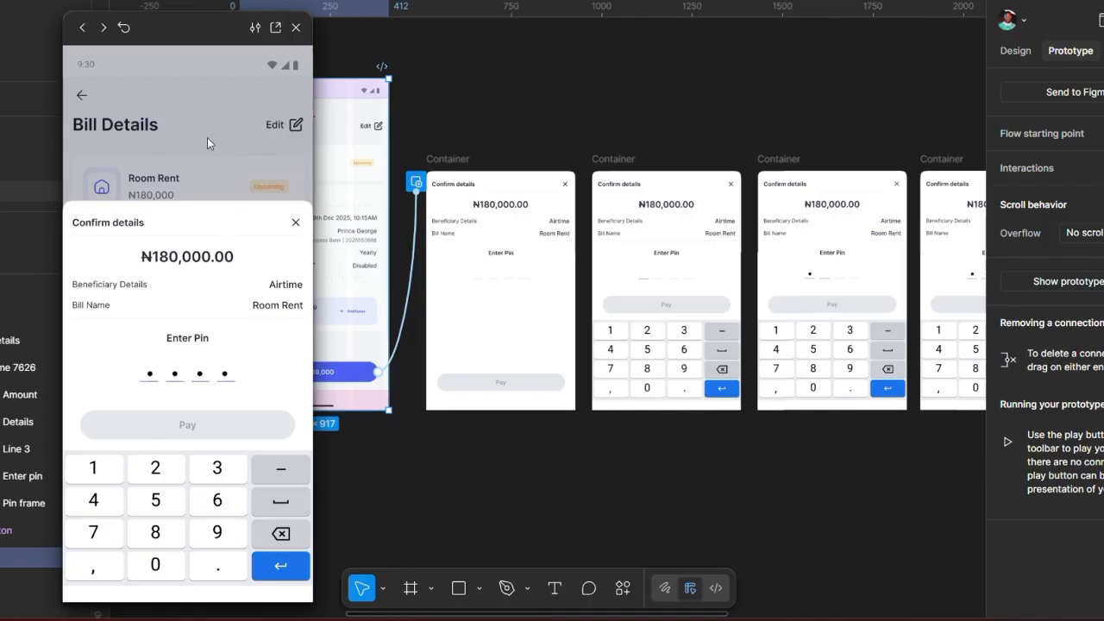
Step: Reopen the Confirm details sheet and enter all four PIN digits, filling every dot
click(192, 546)
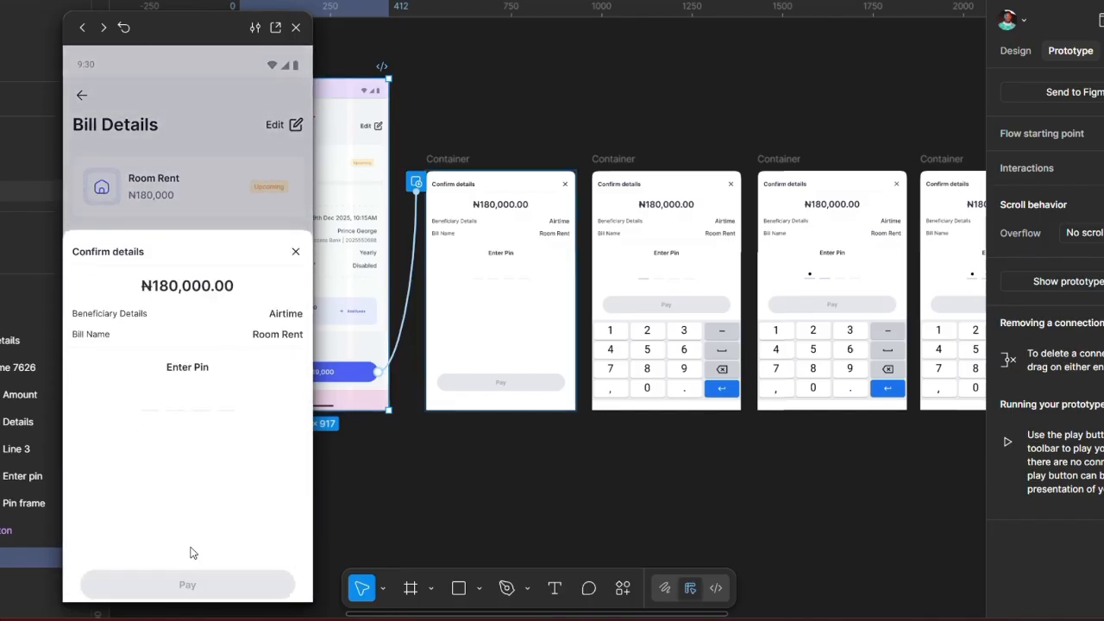
click(146, 384)
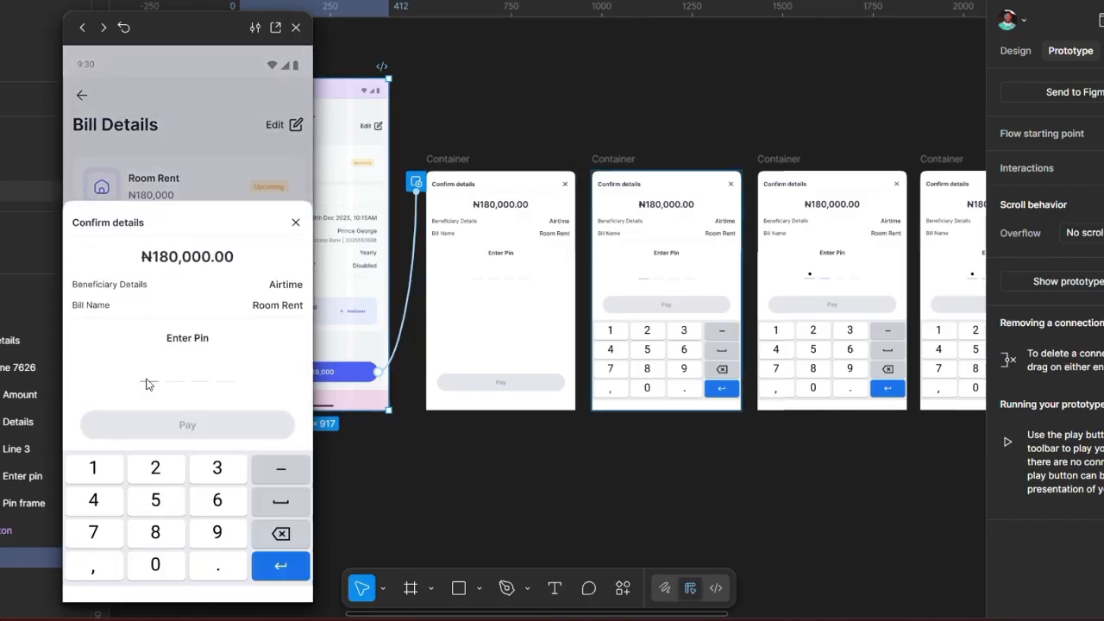
click(164, 476)
click(206, 476)
click(154, 513)
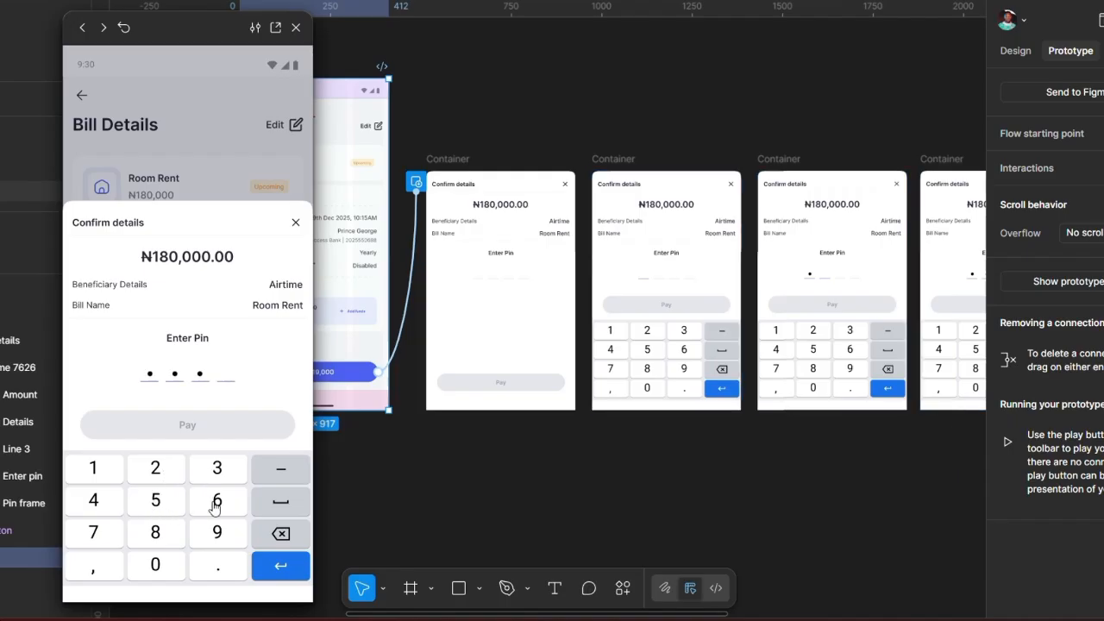
click(215, 505)
Step: Change the four-dot sheet's Pay button State from Disabled to Default, keeping size Large
click(296, 27)
scroll(458, 338, right, 5)
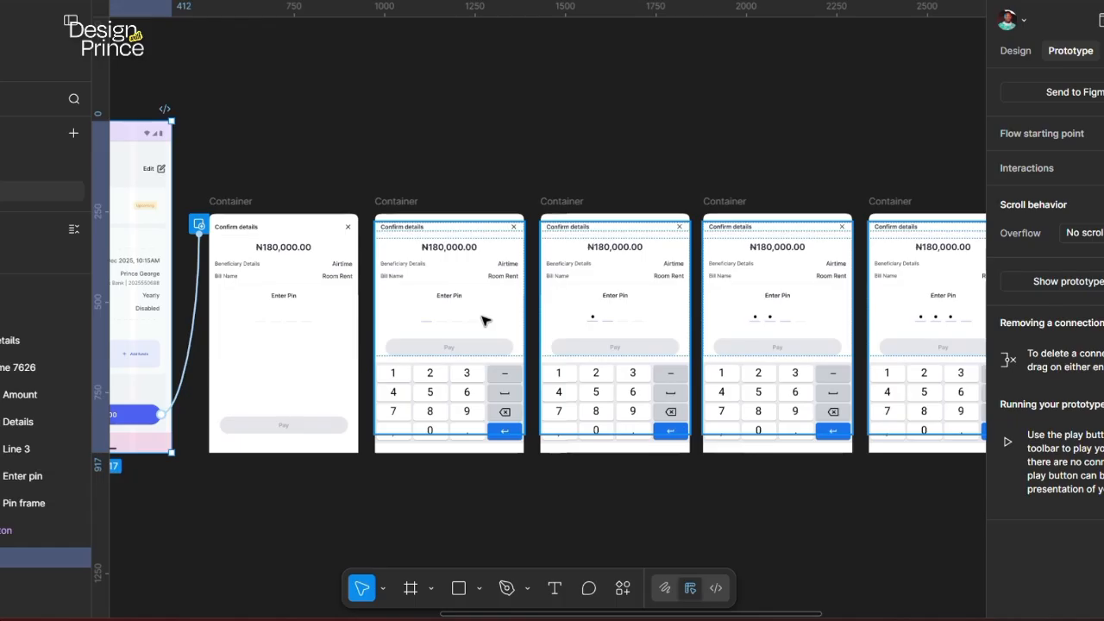
scroll(566, 328, right, 10)
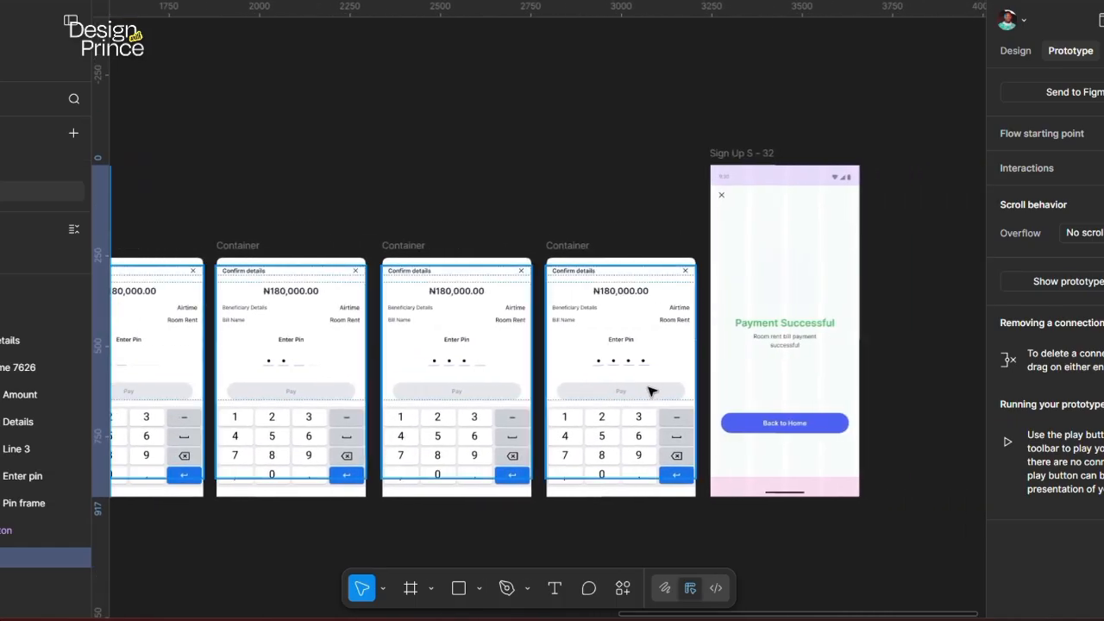
scroll(651, 392, up, 5)
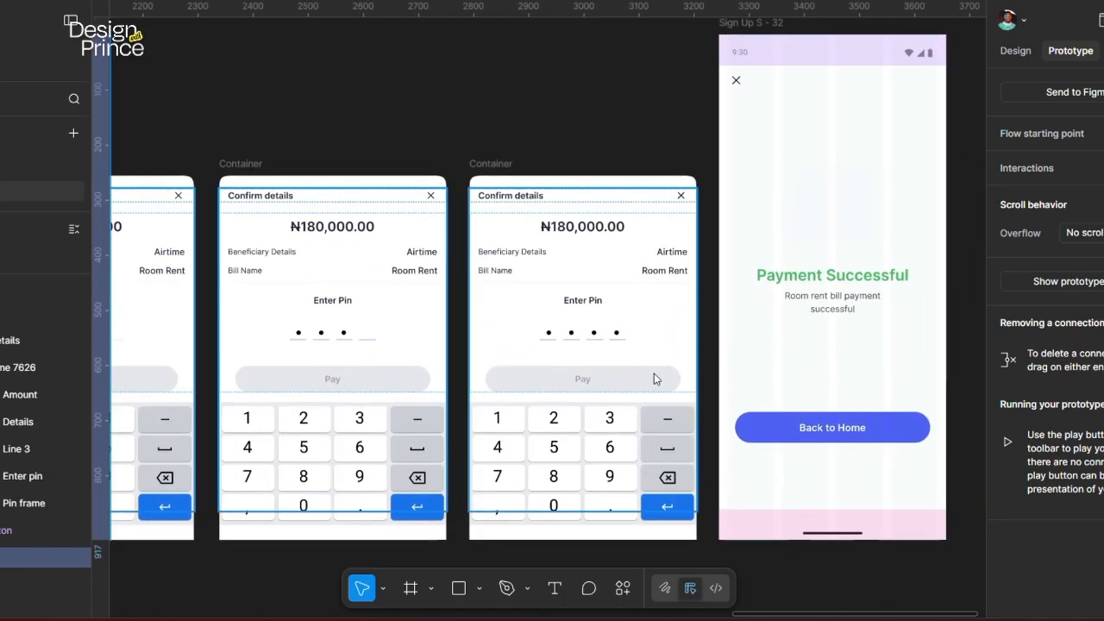
click(653, 378)
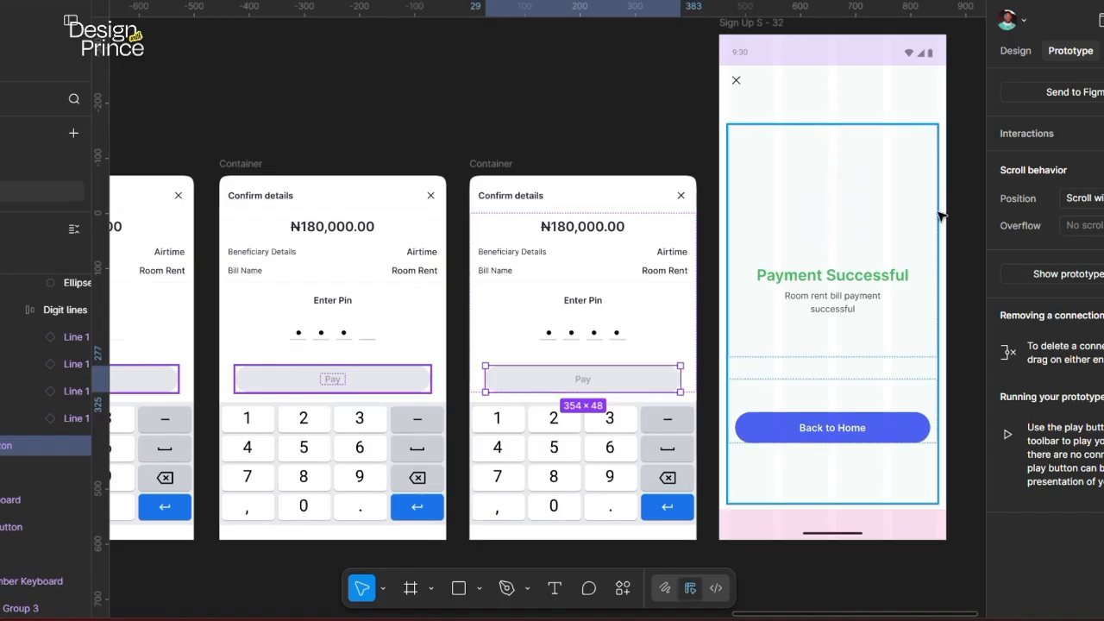
click(978, 50)
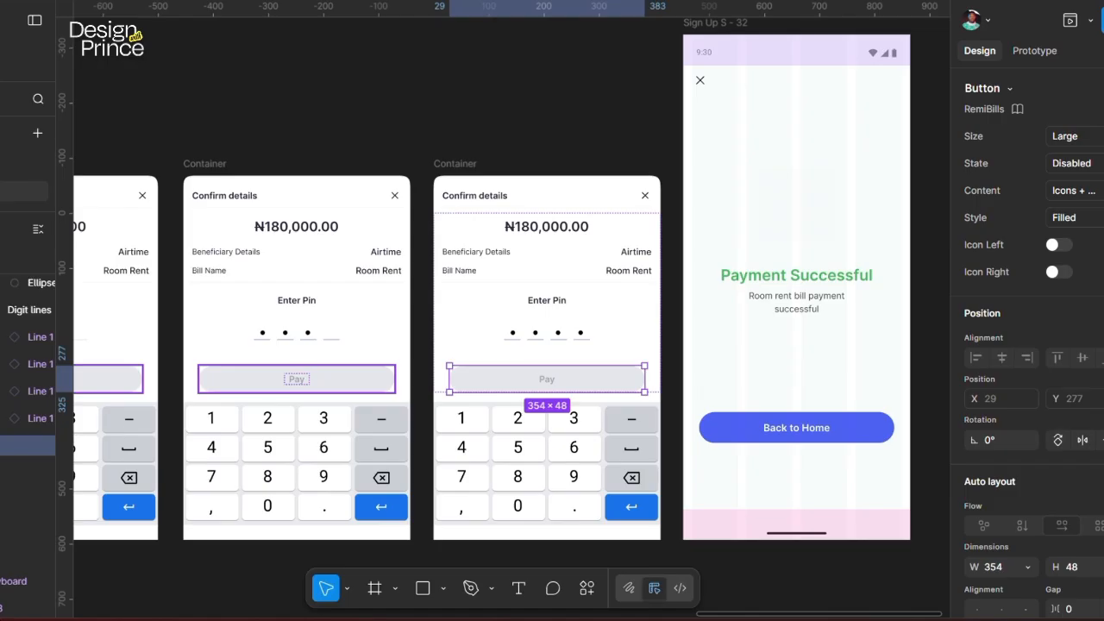
click(1073, 136)
click(1074, 136)
click(1070, 163)
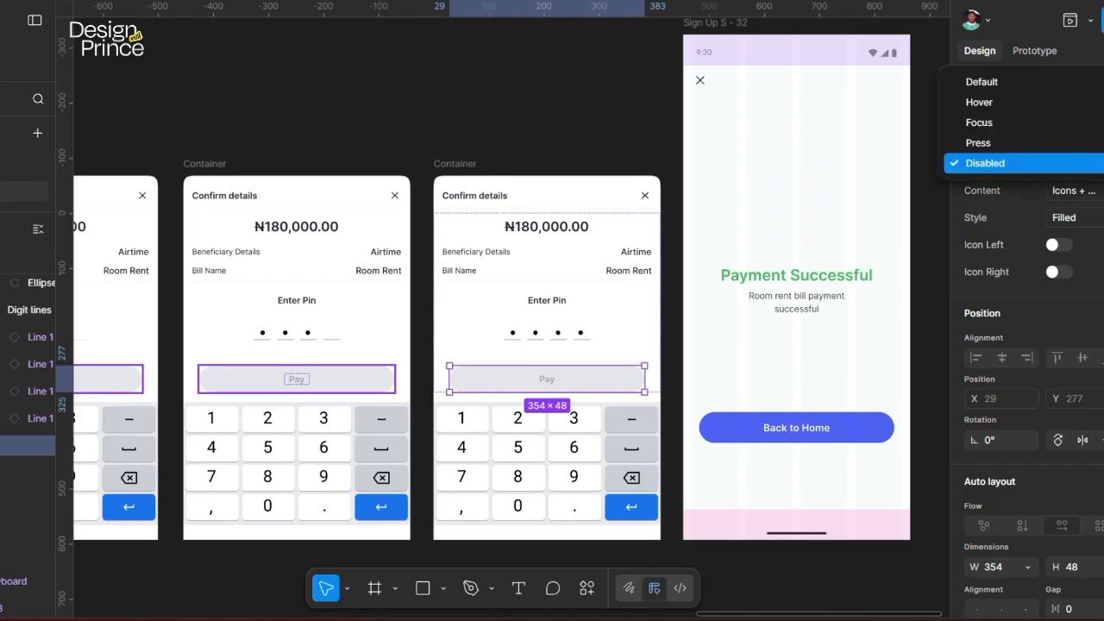
click(979, 82)
click(428, 153)
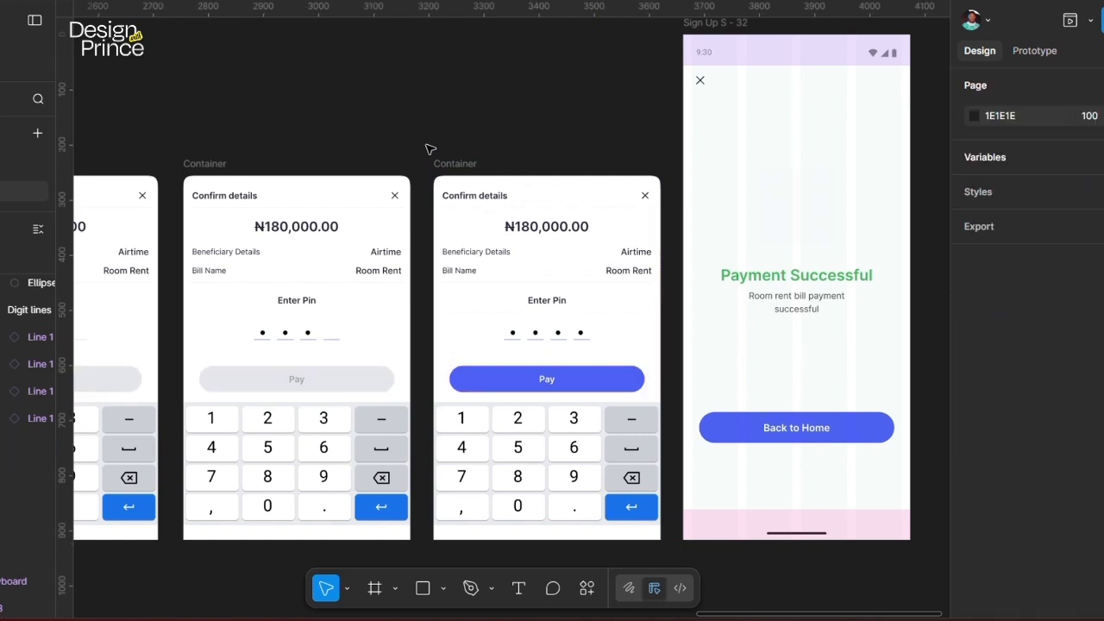
Step: Select the four-dot Confirm details frame in prototyping mode
scroll(431, 148, right, 5)
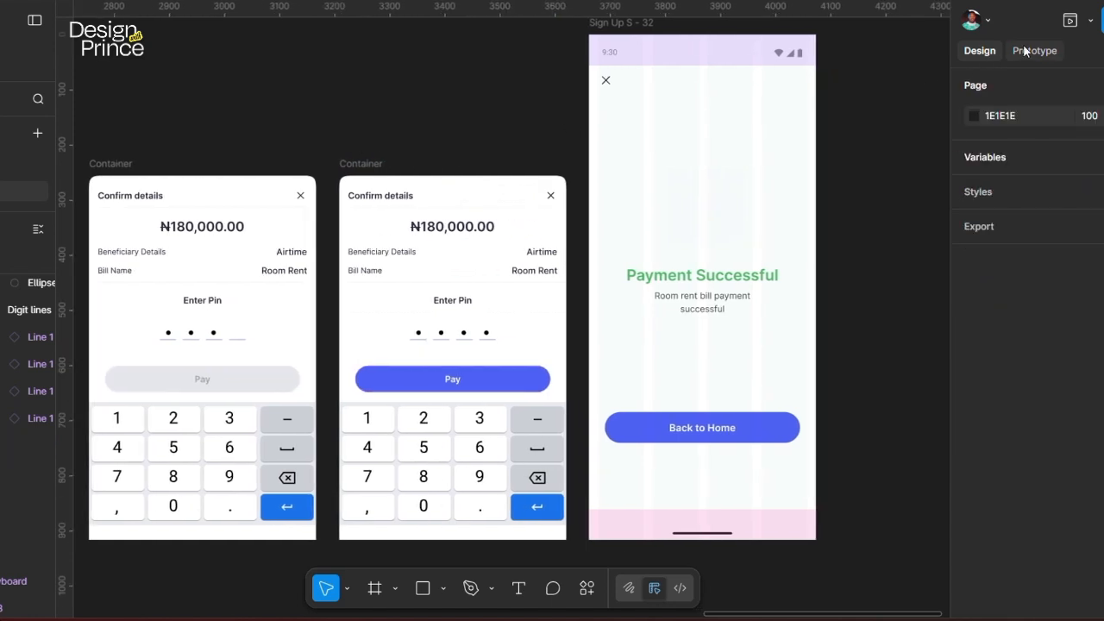
click(1033, 50)
click(485, 380)
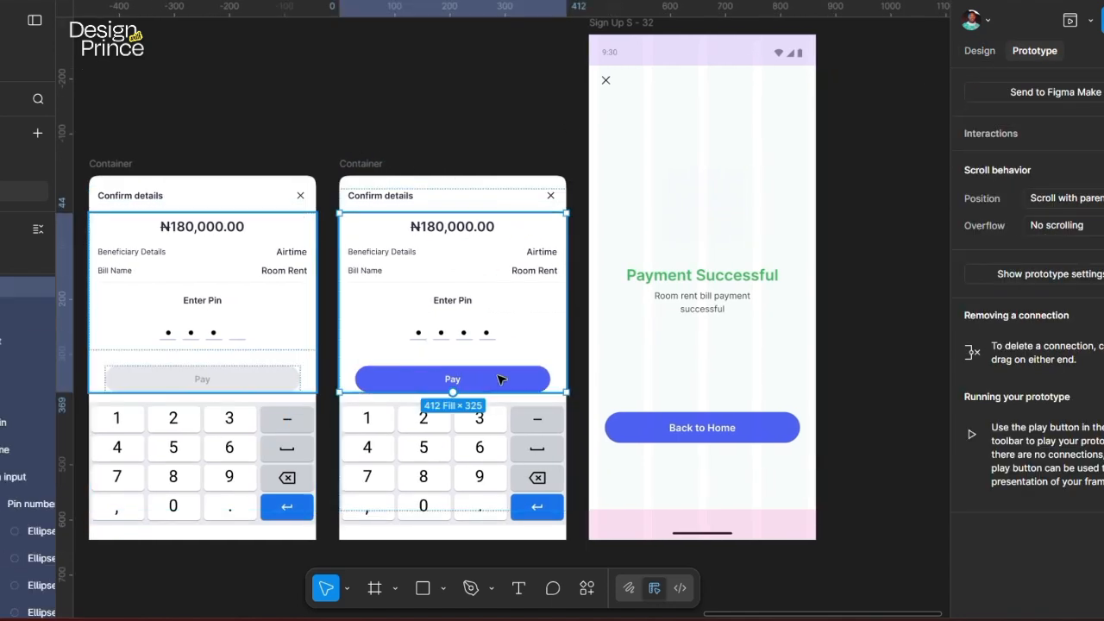
Step: Link the Pay button to Payment Successful with an upward Move in, Slow easing, 300ms
click(498, 378)
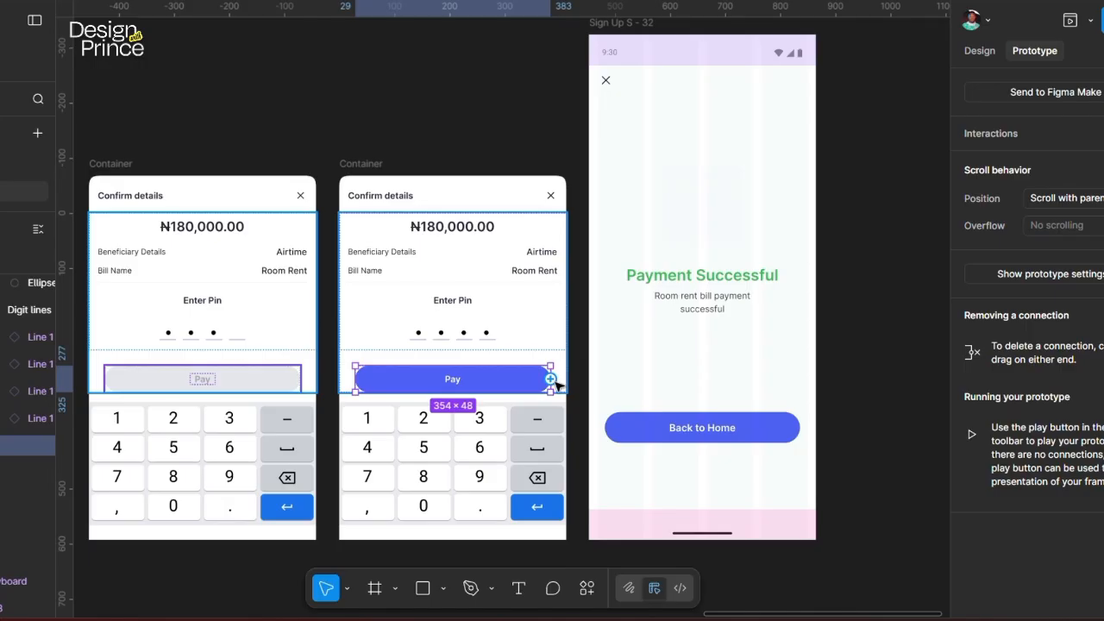
drag(556, 384, 361, 118)
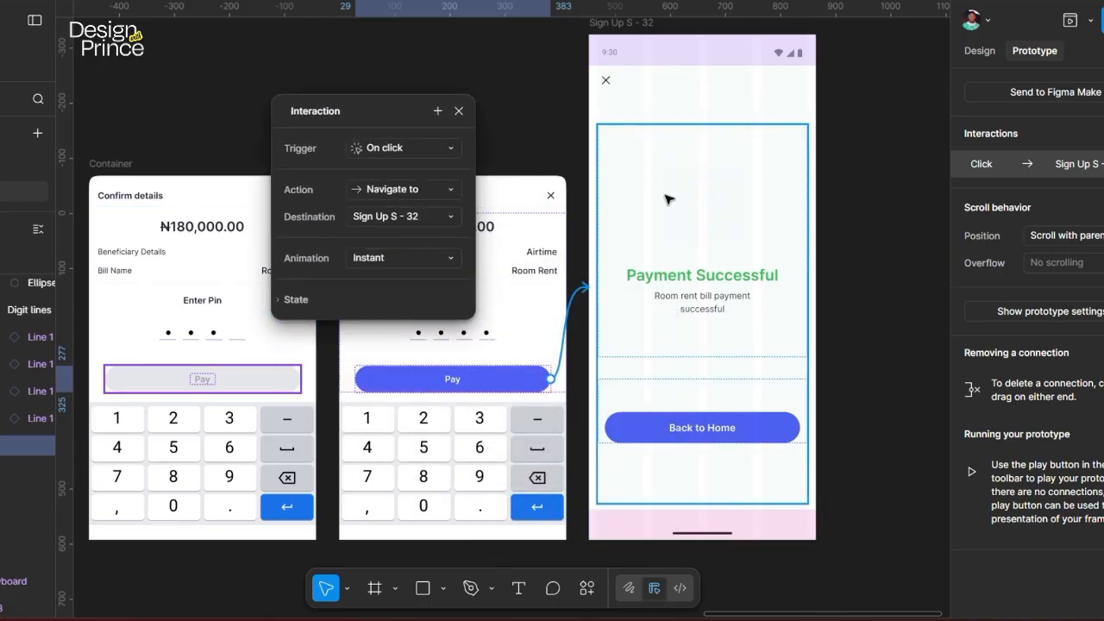
click(414, 260)
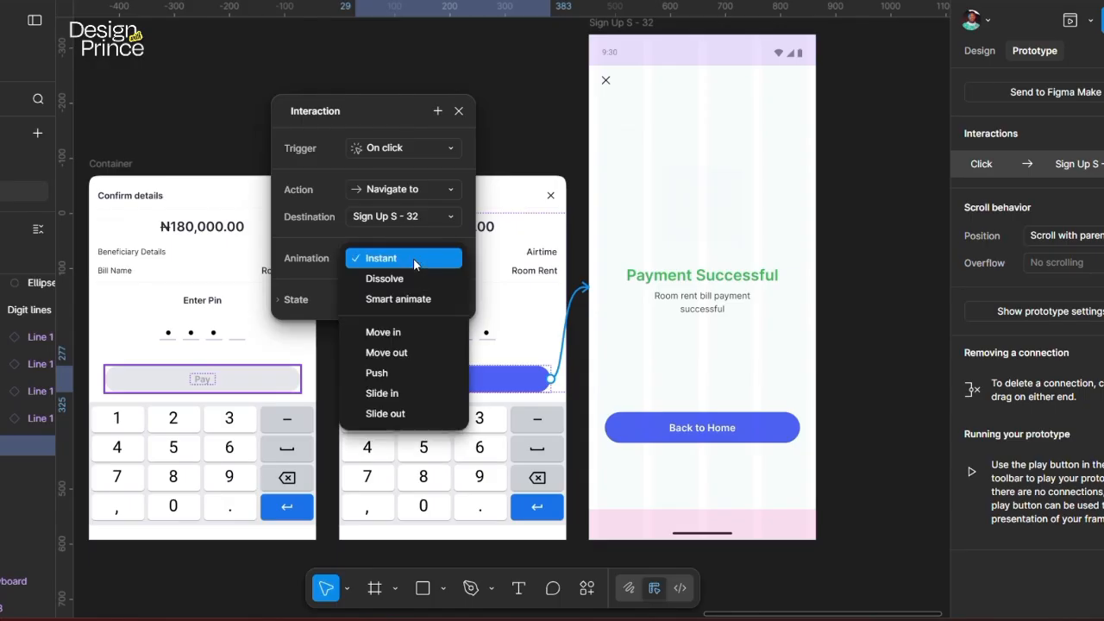
click(402, 336)
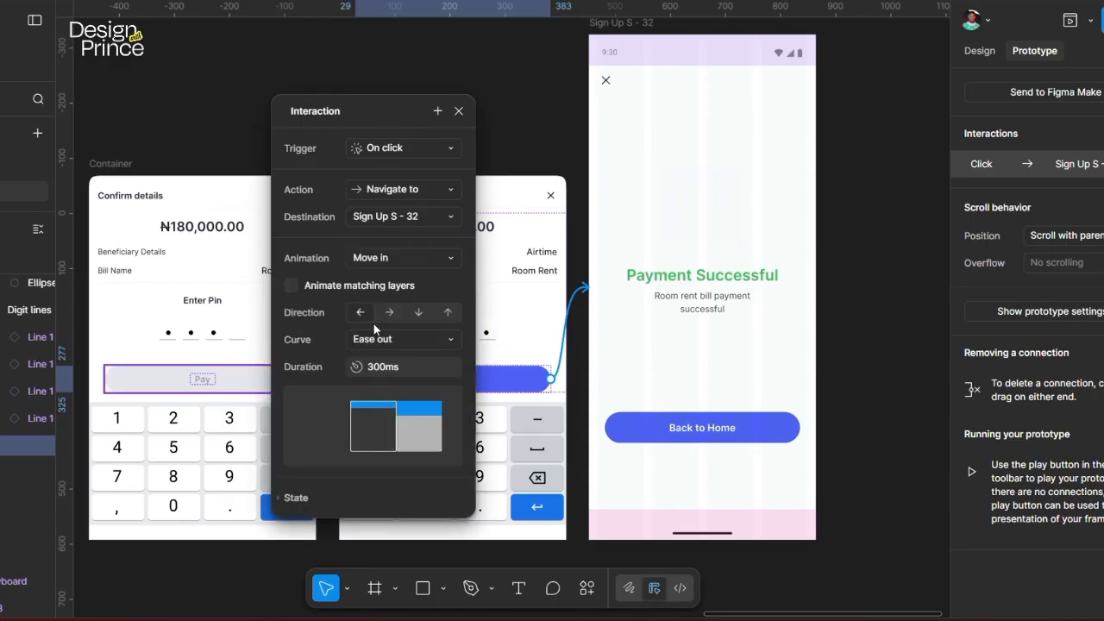
click(447, 313)
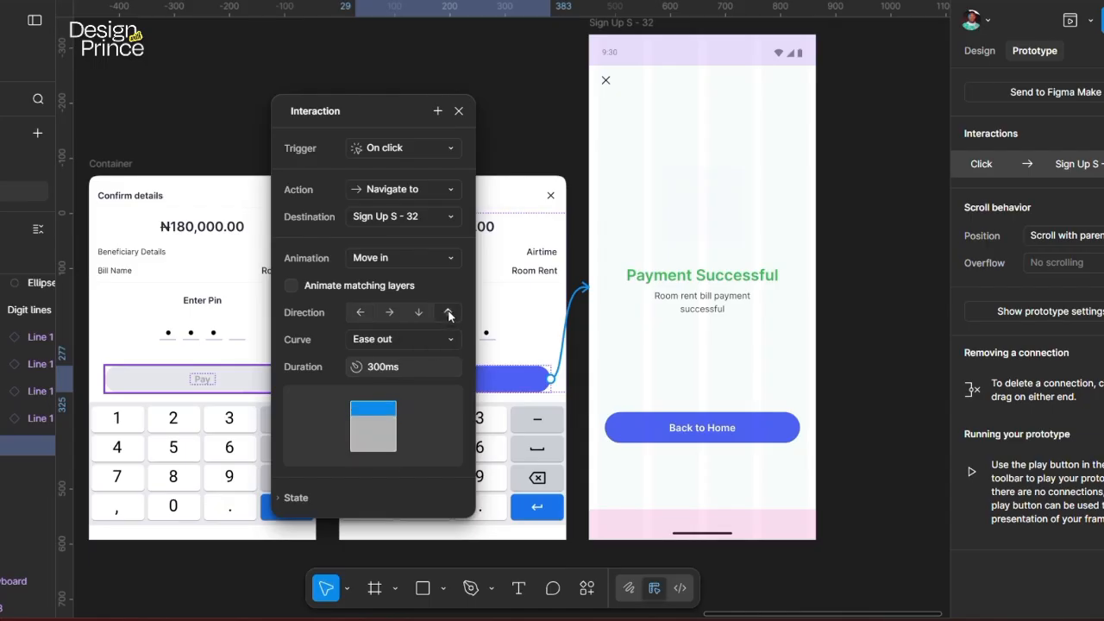
click(416, 346)
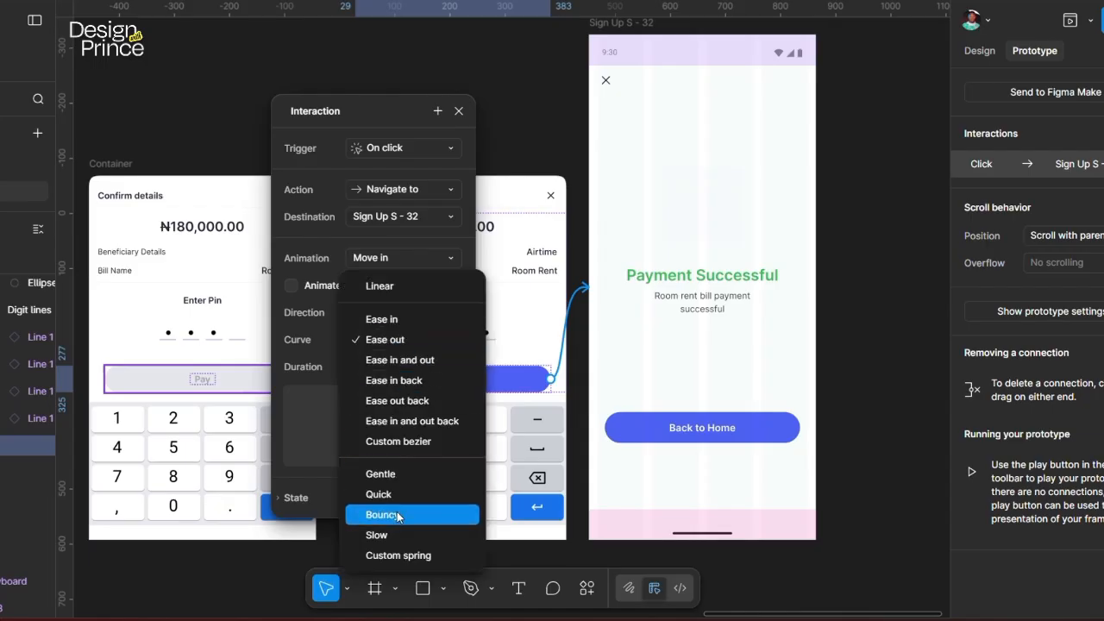
click(386, 536)
click(413, 367)
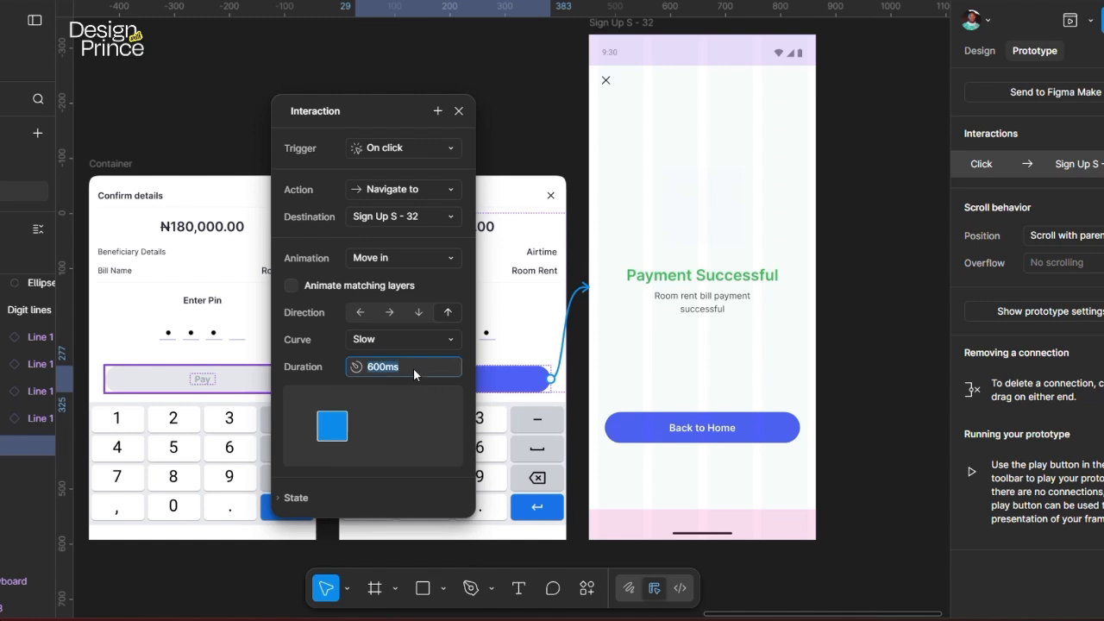
text(300)
key(Return)
click(530, 156)
Step: Connect the keypad's return key to the Payment Successful frame as well
click(538, 510)
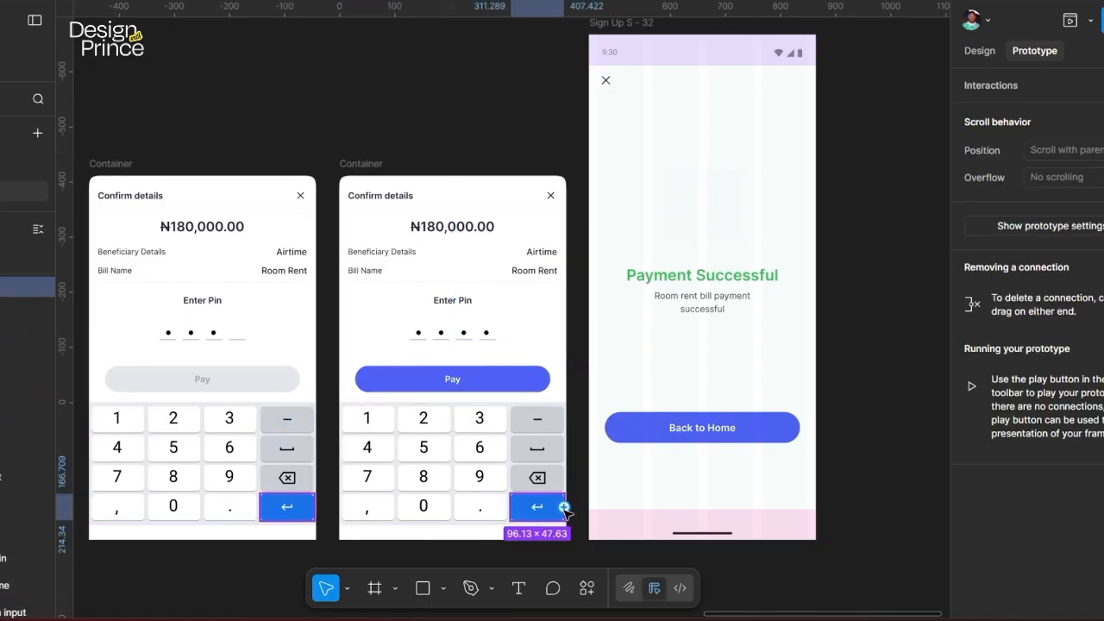
drag(564, 508, 605, 463)
drag(612, 394, 612, 395)
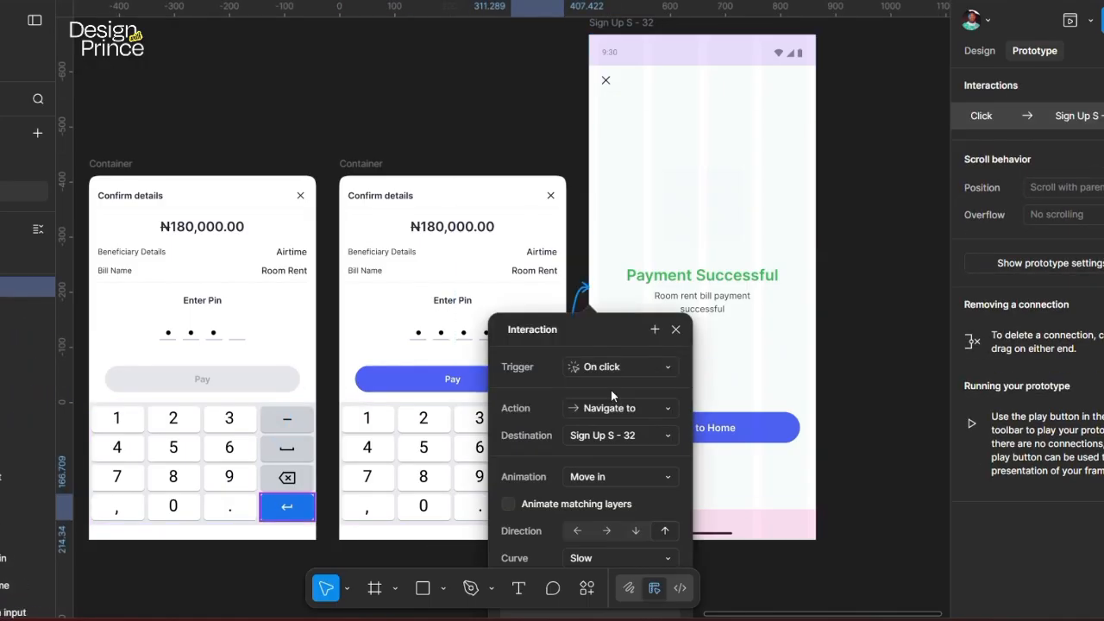
drag(576, 331, 407, 152)
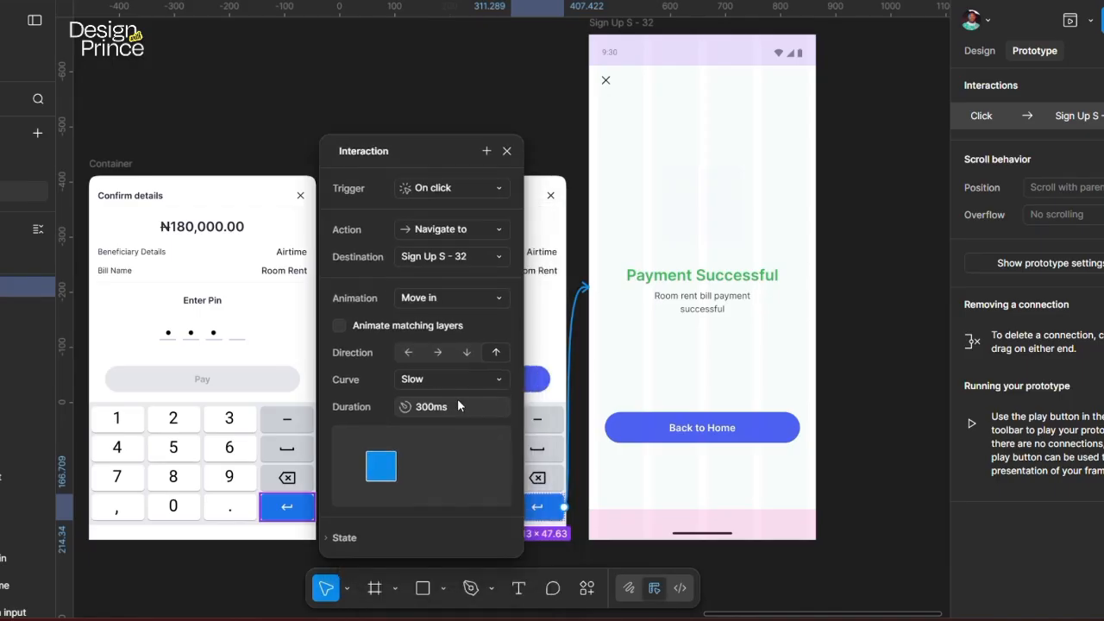
click(853, 203)
scroll(548, 288, down, 3)
Step: Preview from Sign Up S - 29, open Confirm details, enter four PIN digits and pay
scroll(547, 288, left, 7)
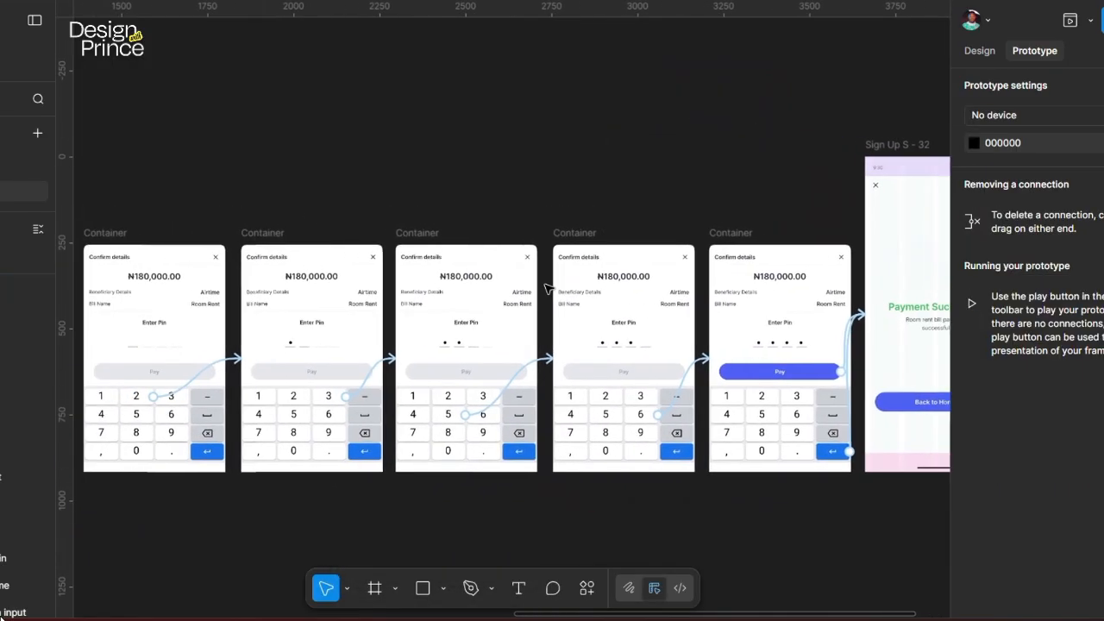
scroll(544, 288, left, 5)
click(258, 143)
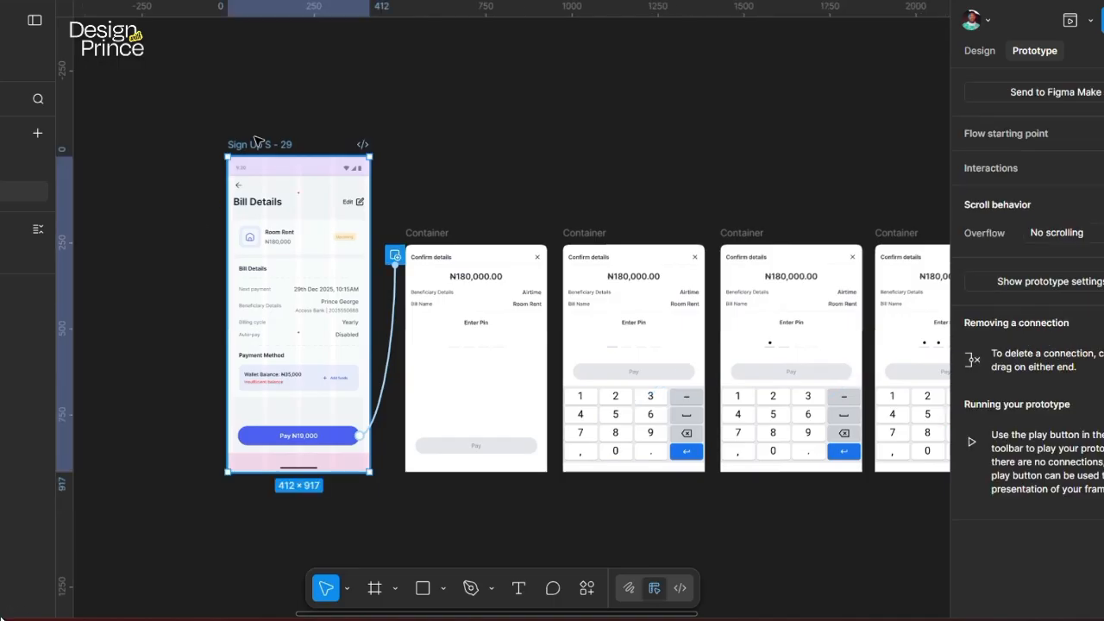
key(shift+space)
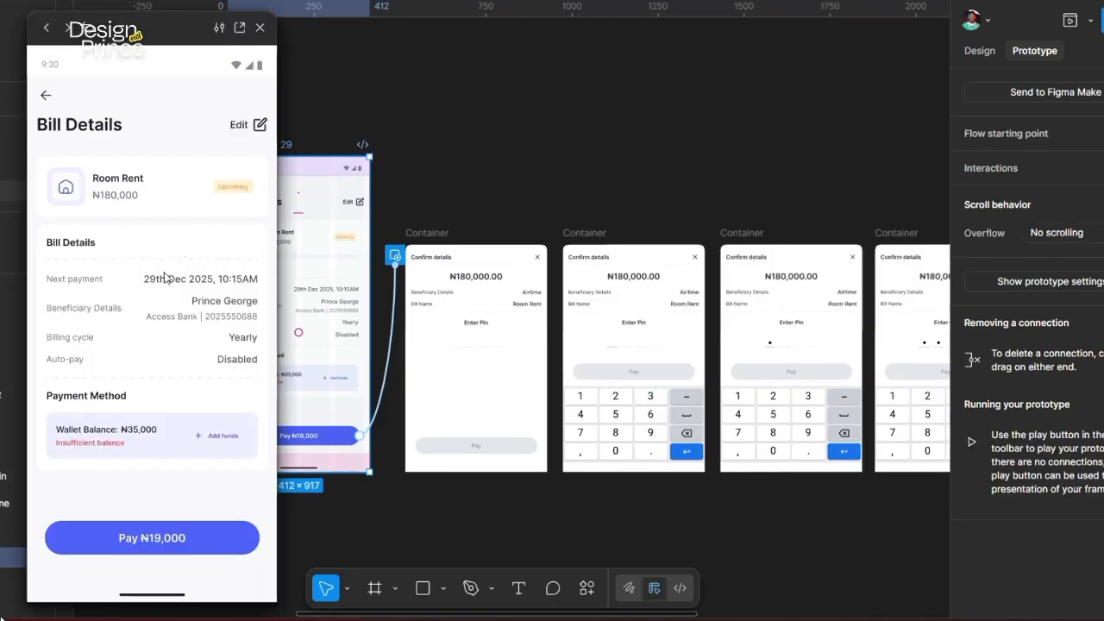
click(145, 538)
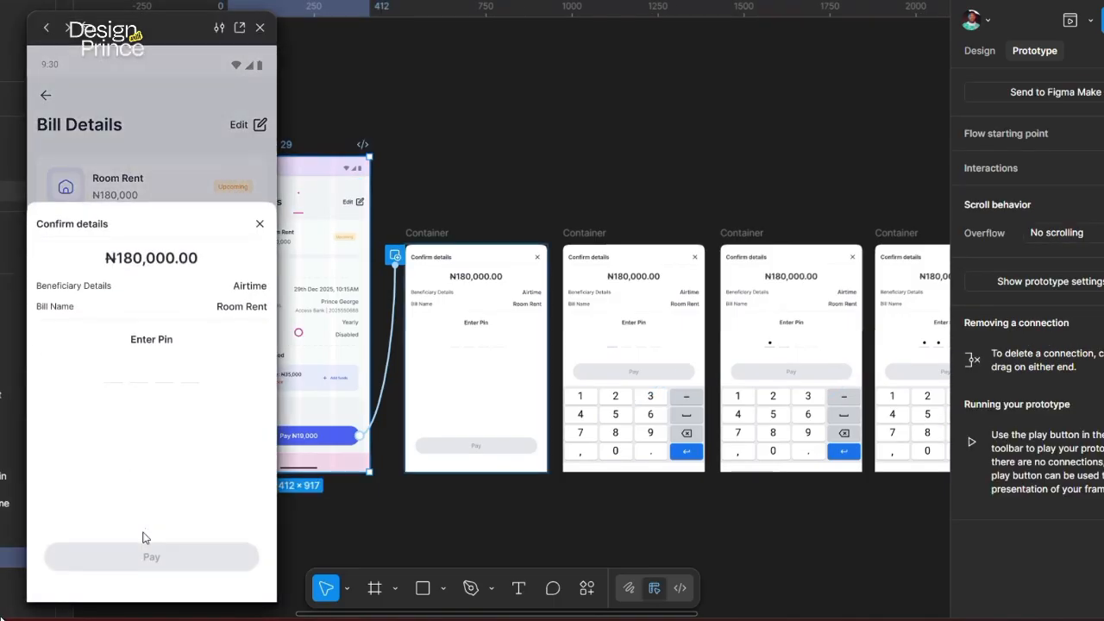
click(113, 384)
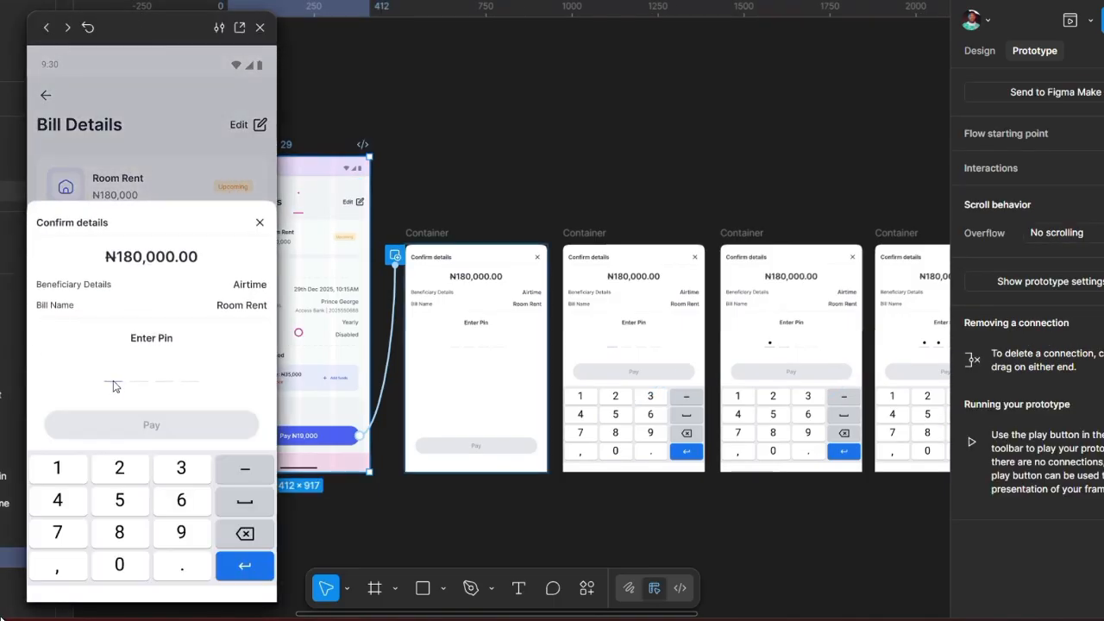
click(122, 470)
click(171, 469)
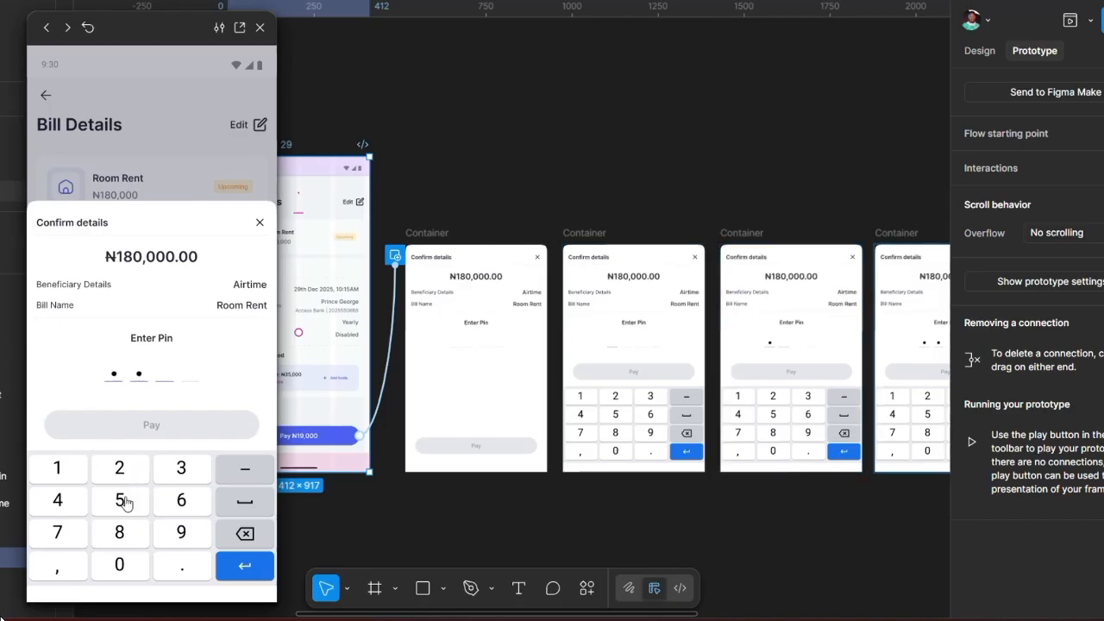
click(124, 501)
click(183, 507)
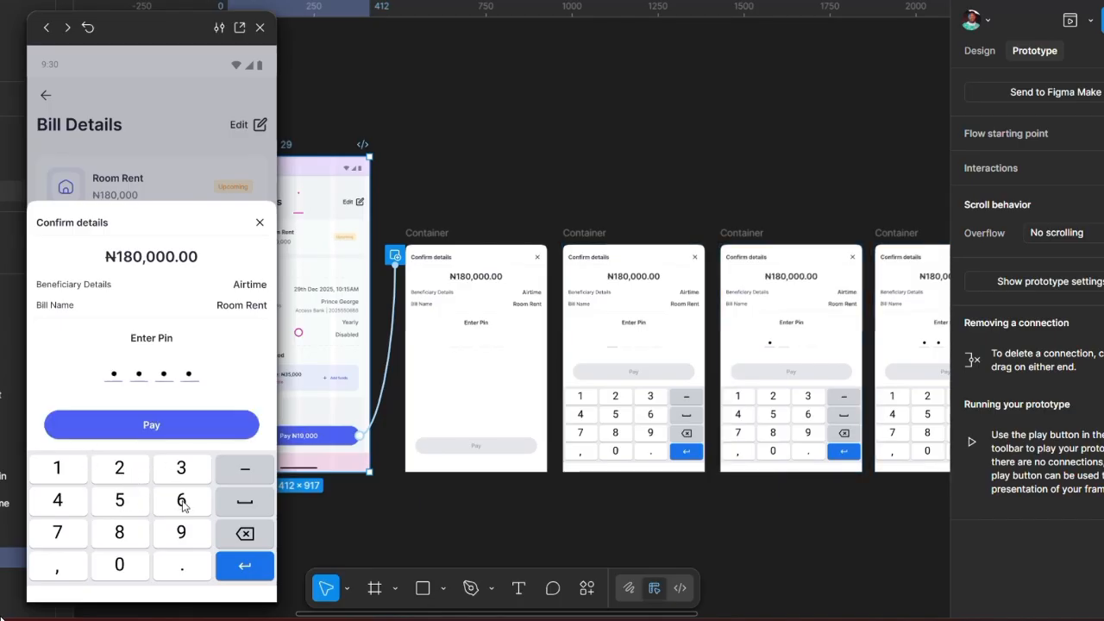
click(166, 427)
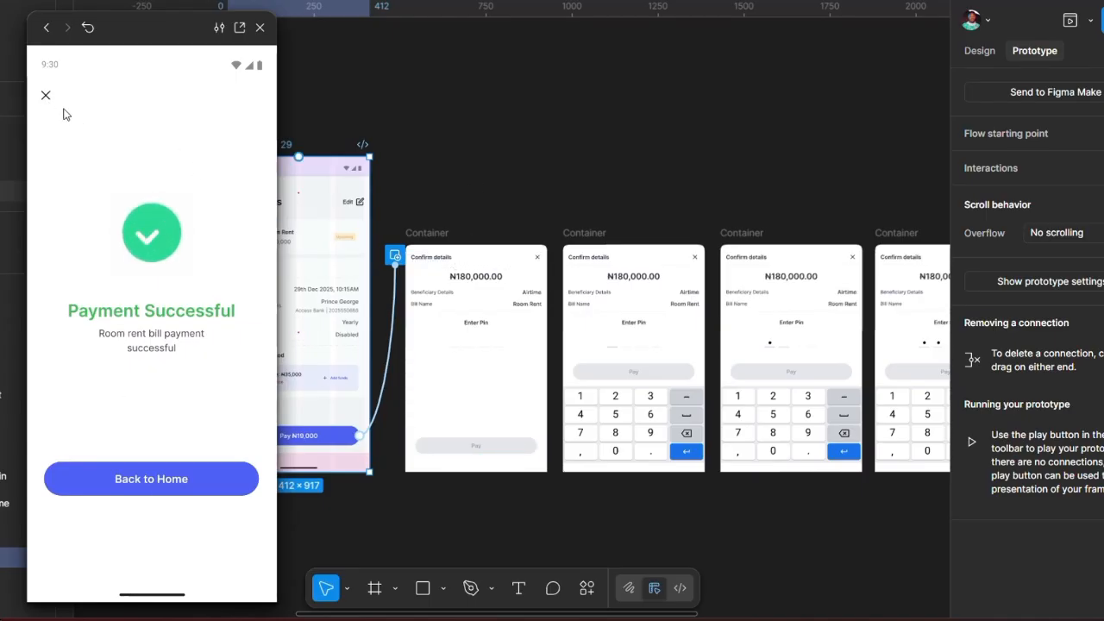
scroll(530, 152, right, 10)
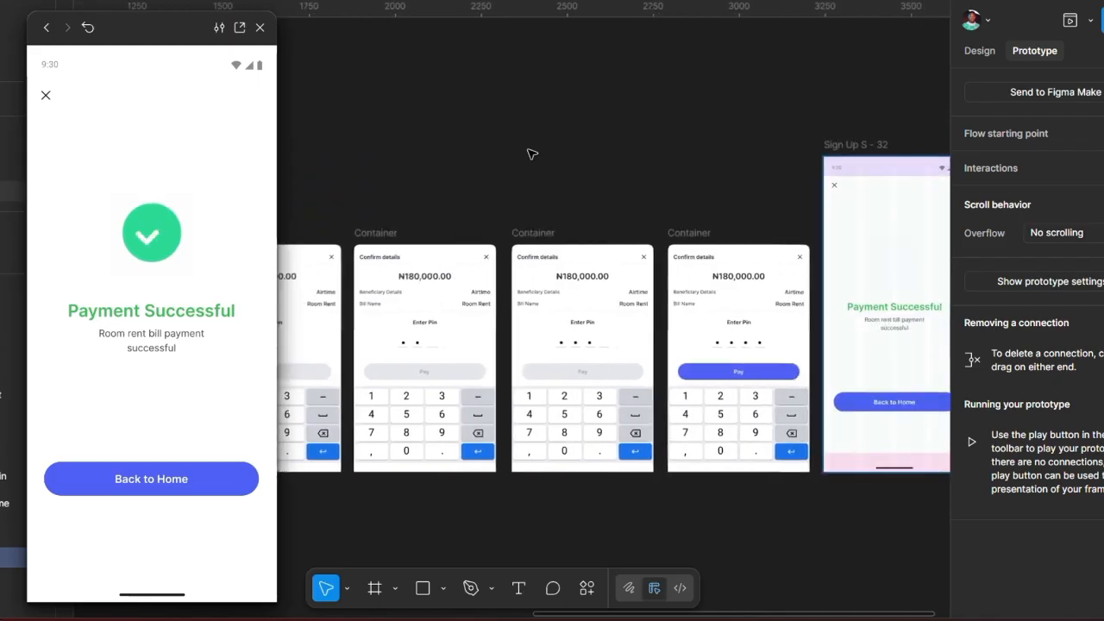
Step: Link the close icon in Payment Successful's top bar to the Bill Details frame
click(725, 144)
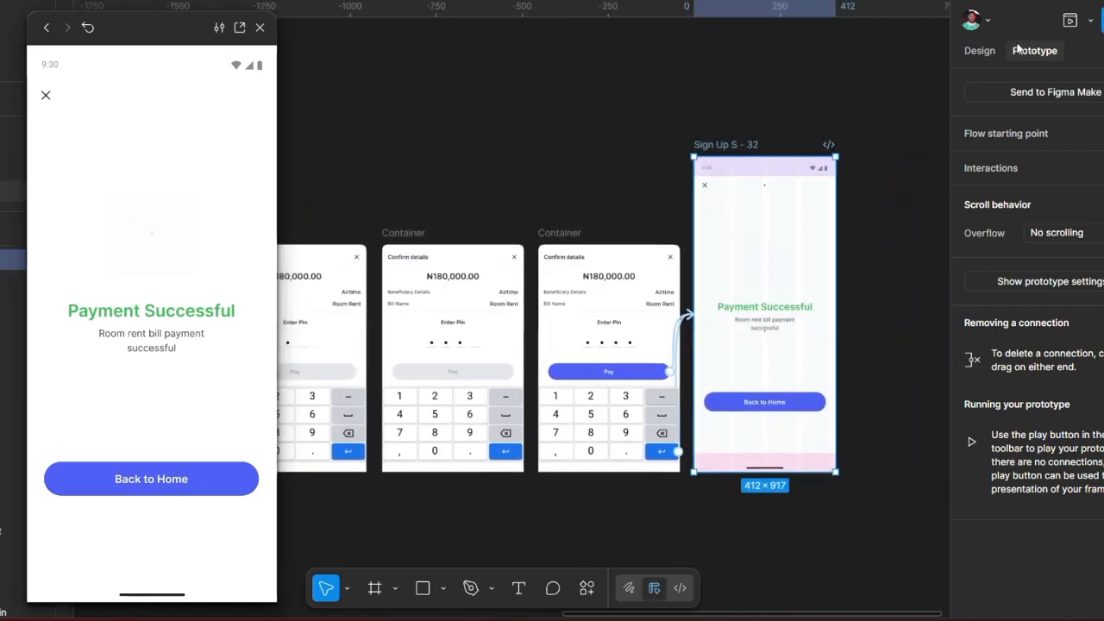
click(708, 186)
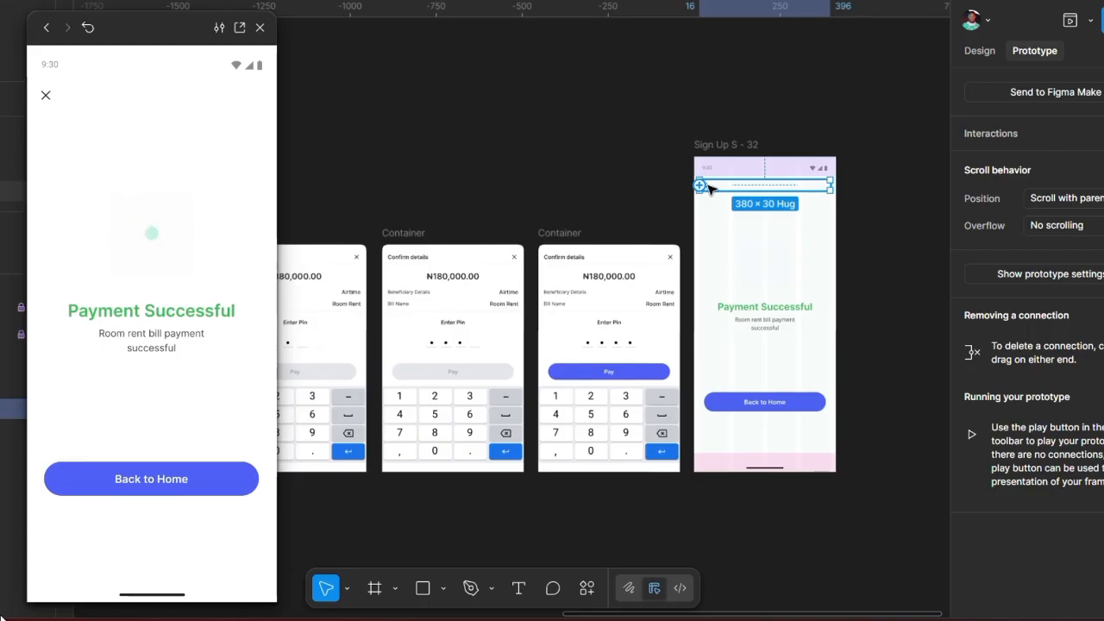
double_click(707, 186)
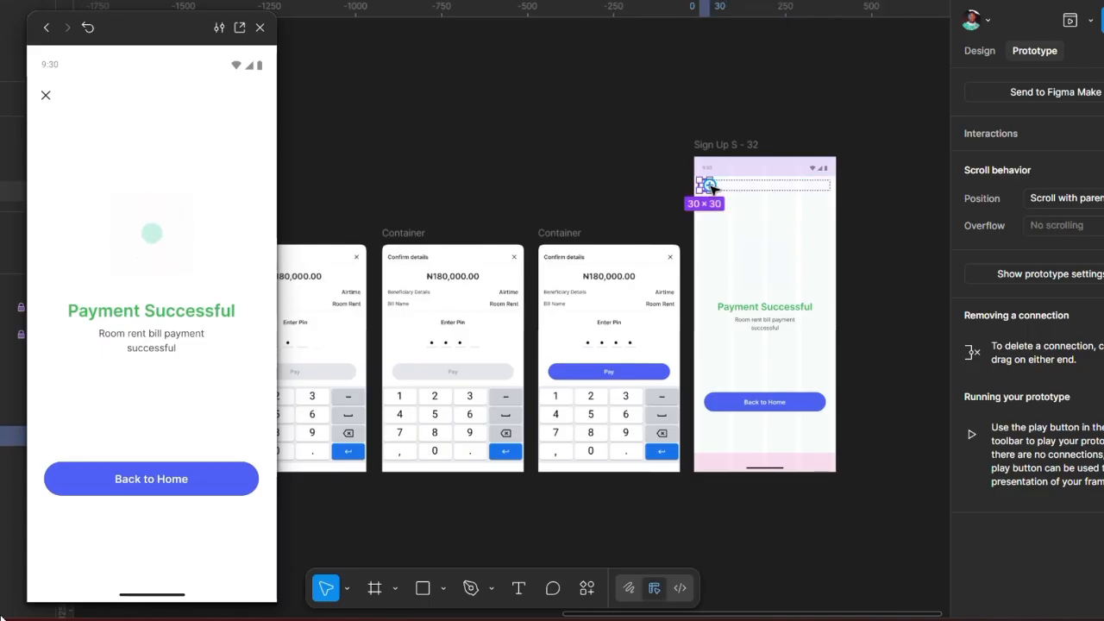
drag(708, 186, 310, 183)
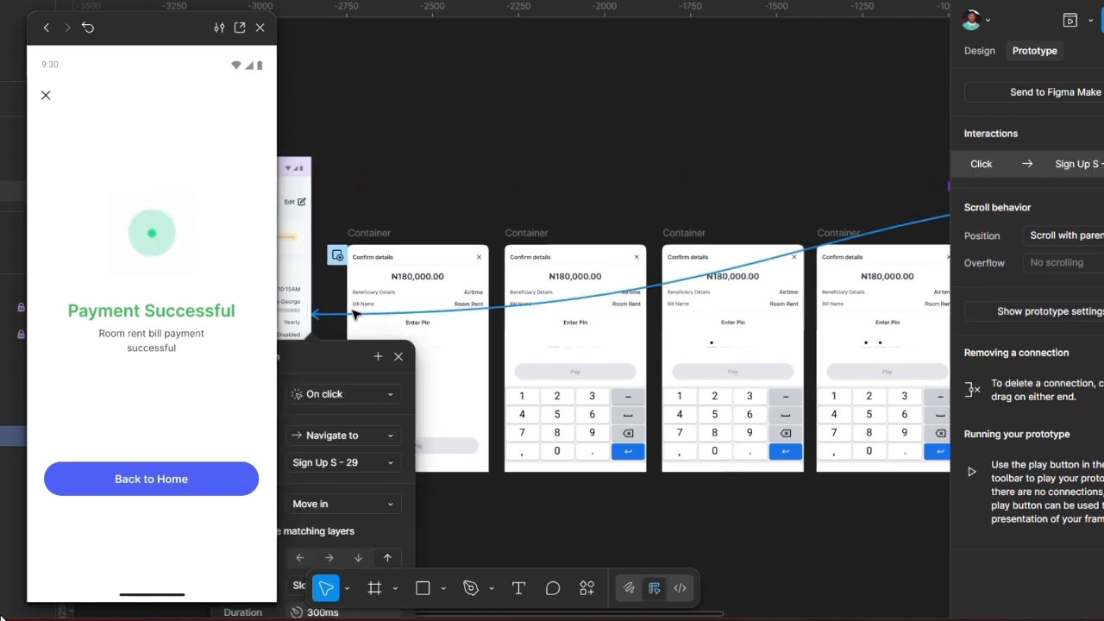
drag(328, 366, 492, 108)
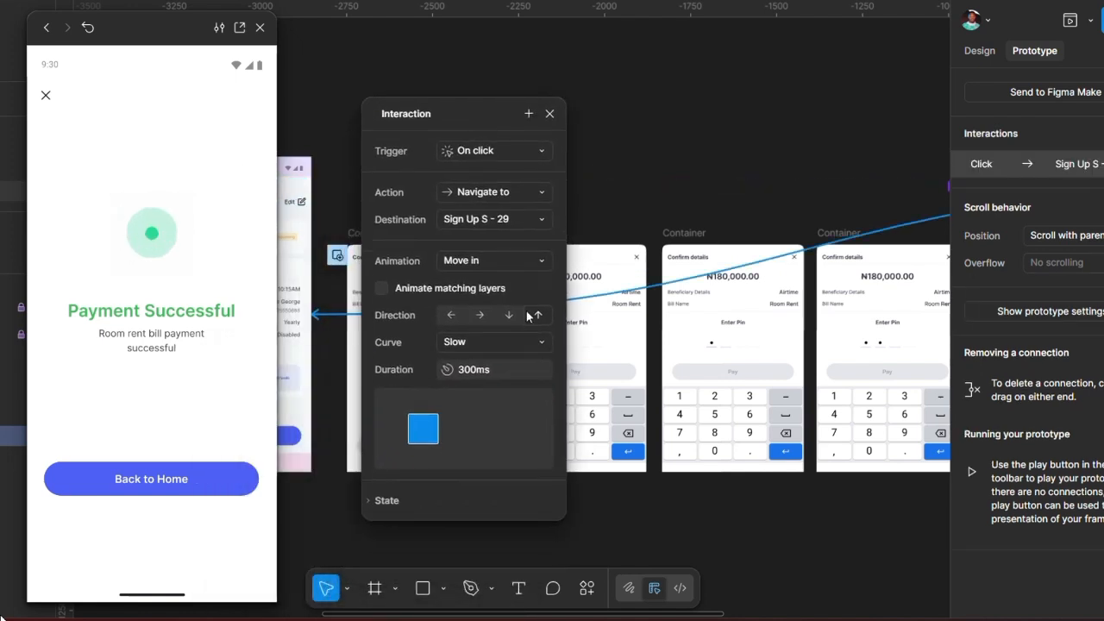
Step: Set the close icon's transition to Move out to the right over 300ms
click(529, 315)
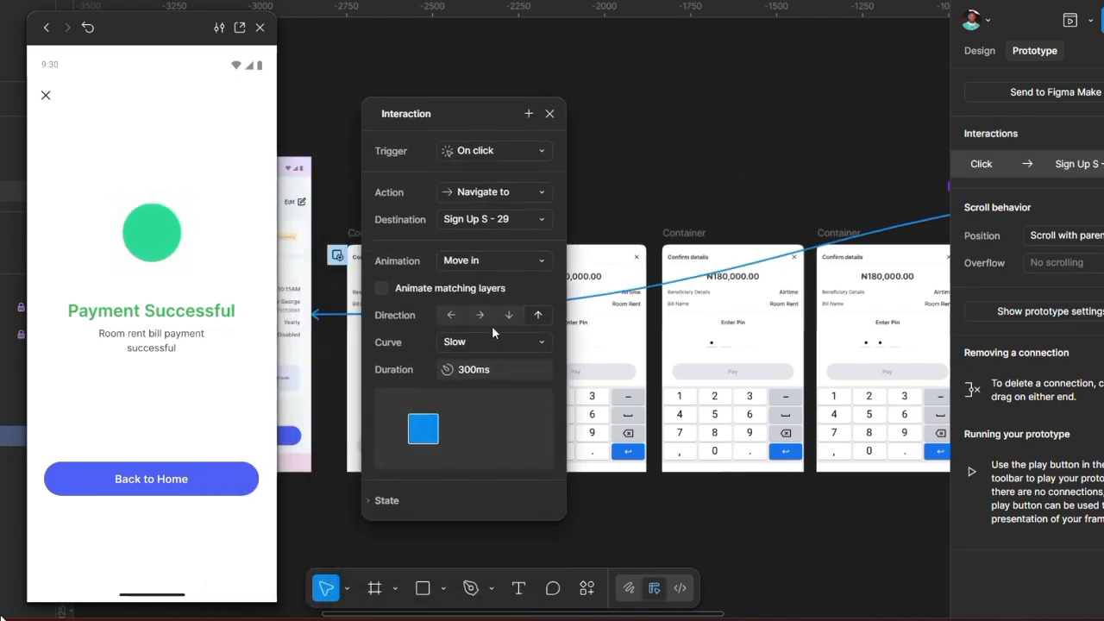
click(507, 260)
click(473, 277)
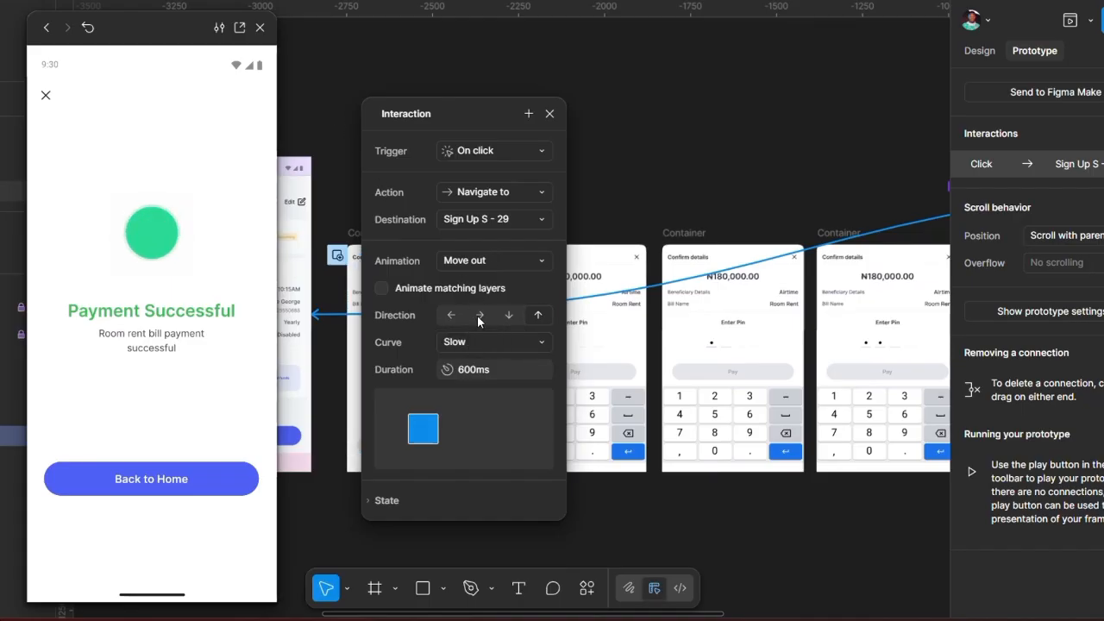
click(478, 315)
click(495, 372)
text(300)
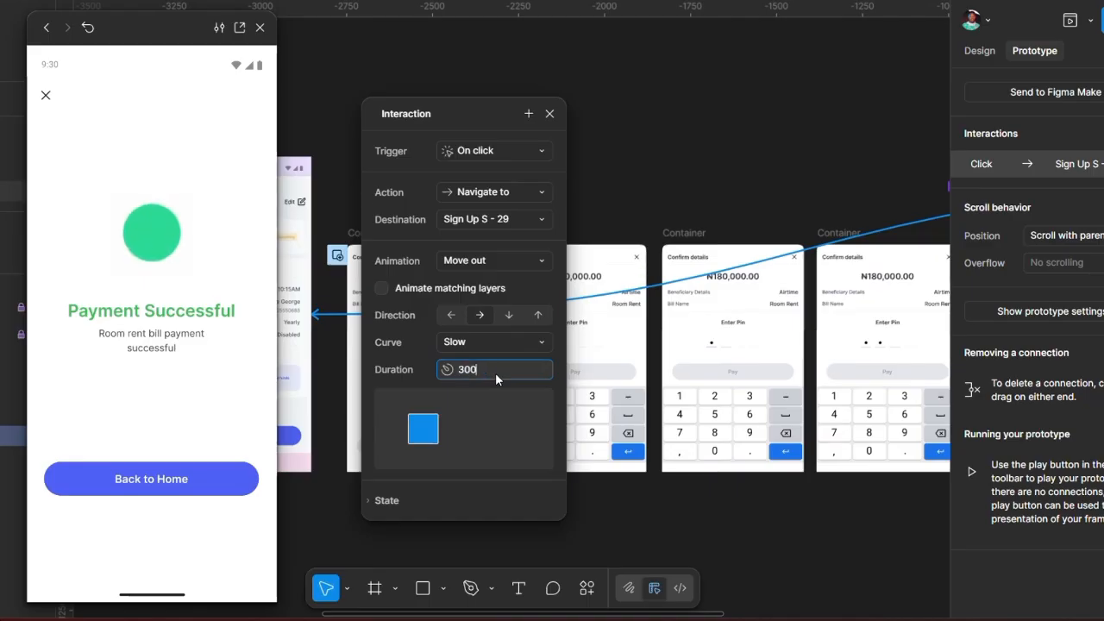
key(Return)
Step: Test in preview that the close icon returns to Bill Details
click(167, 177)
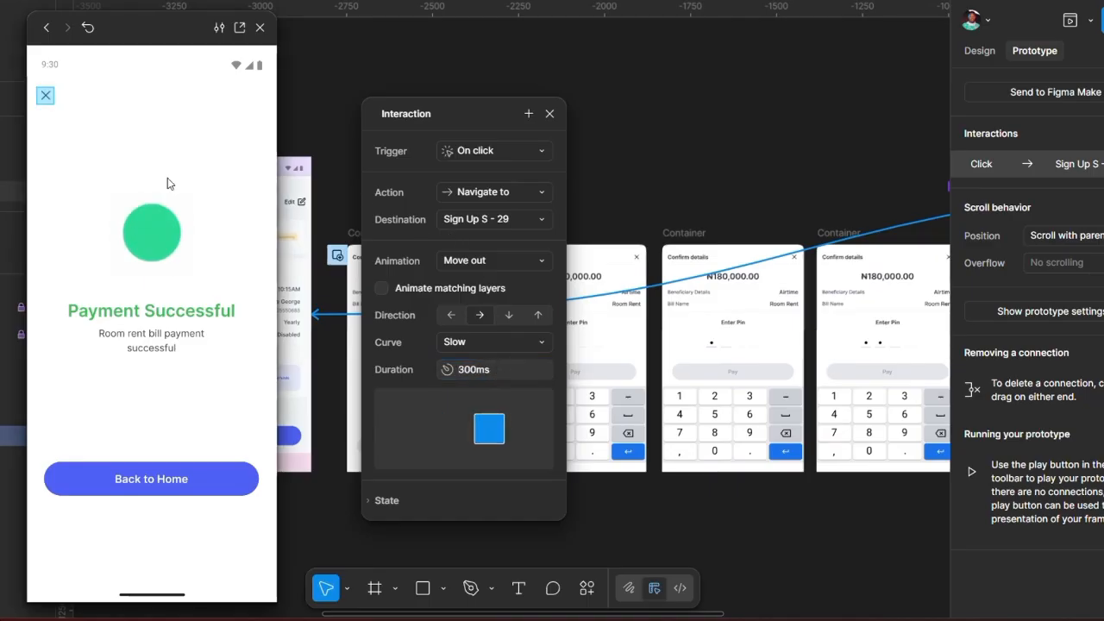
click(45, 97)
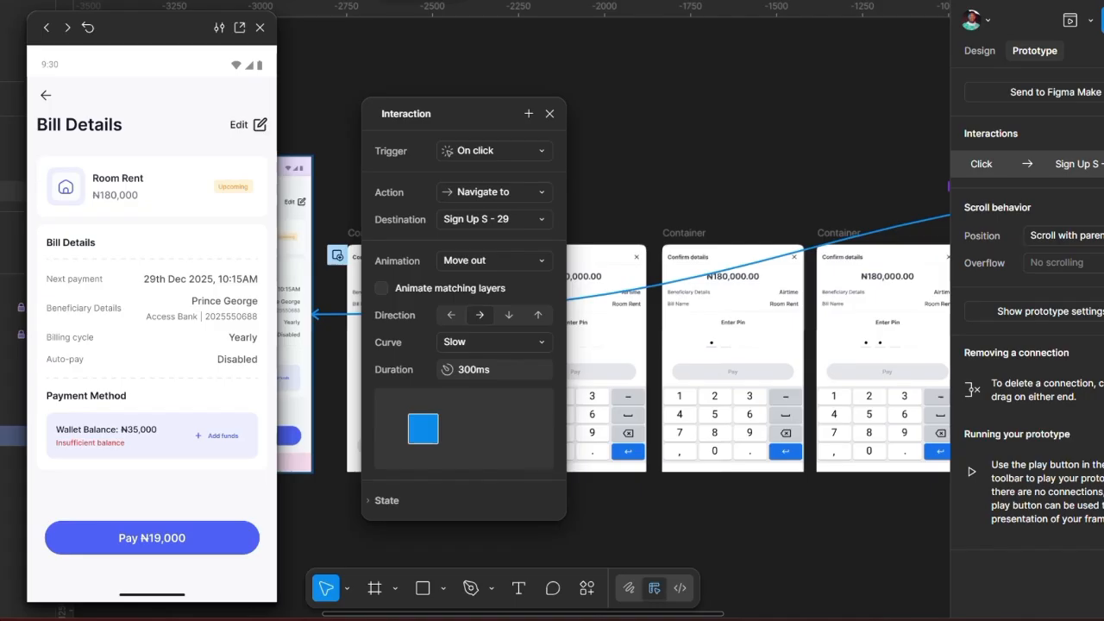
key(Escape)
Step: Present Bill Details full screen, open Confirm details, enter the PIN and pay
click(424, 104)
click(211, 145)
click(1089, 22)
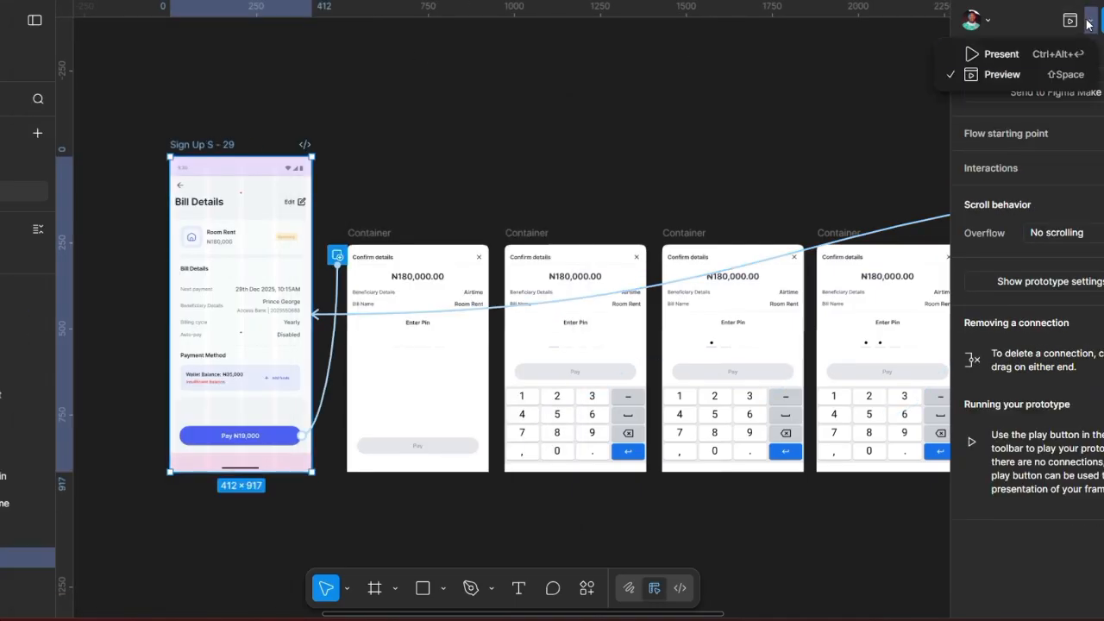
click(1000, 53)
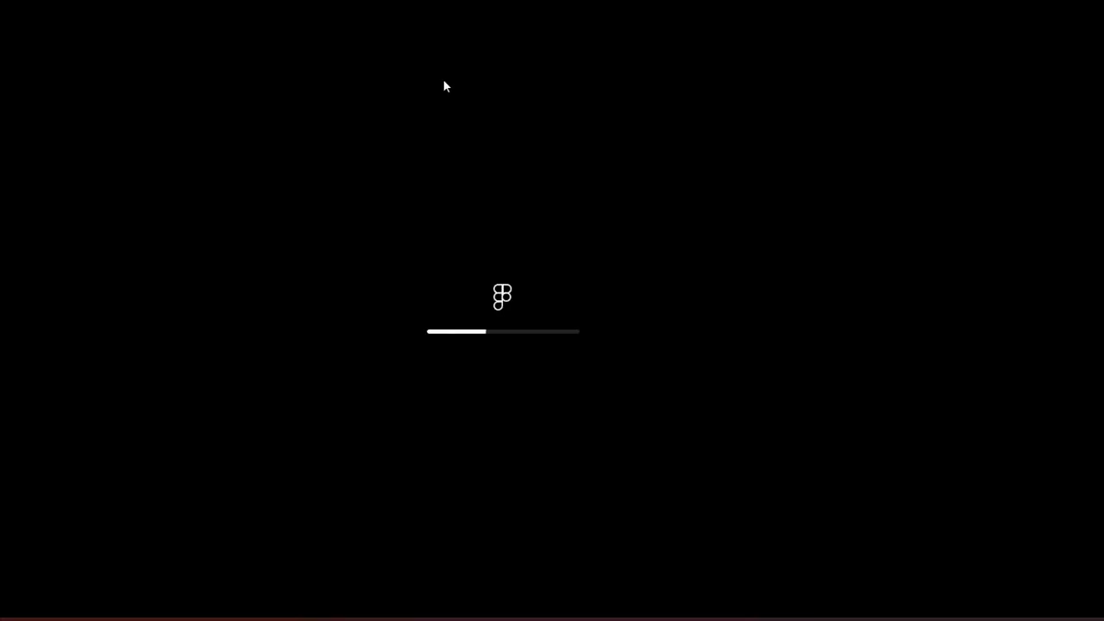
click(514, 509)
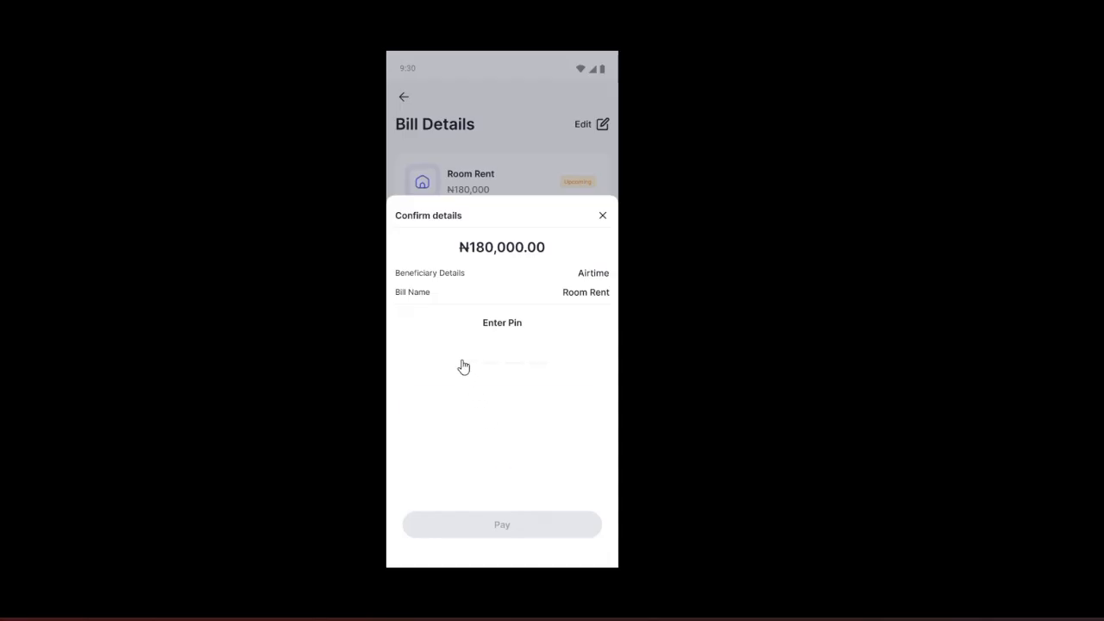
click(463, 366)
click(474, 462)
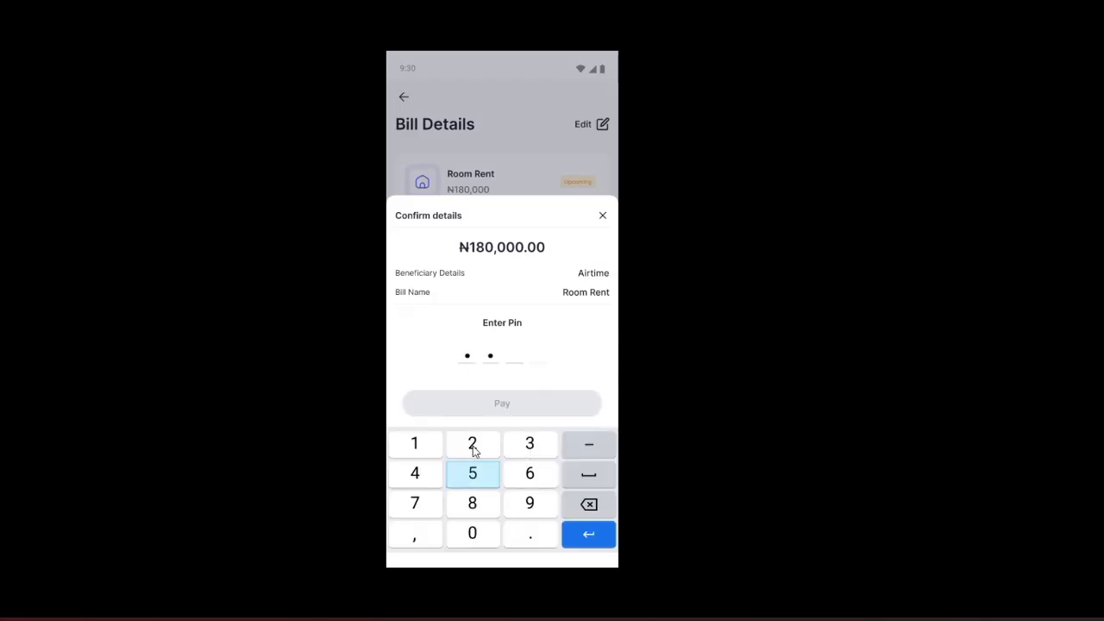
click(531, 482)
click(535, 408)
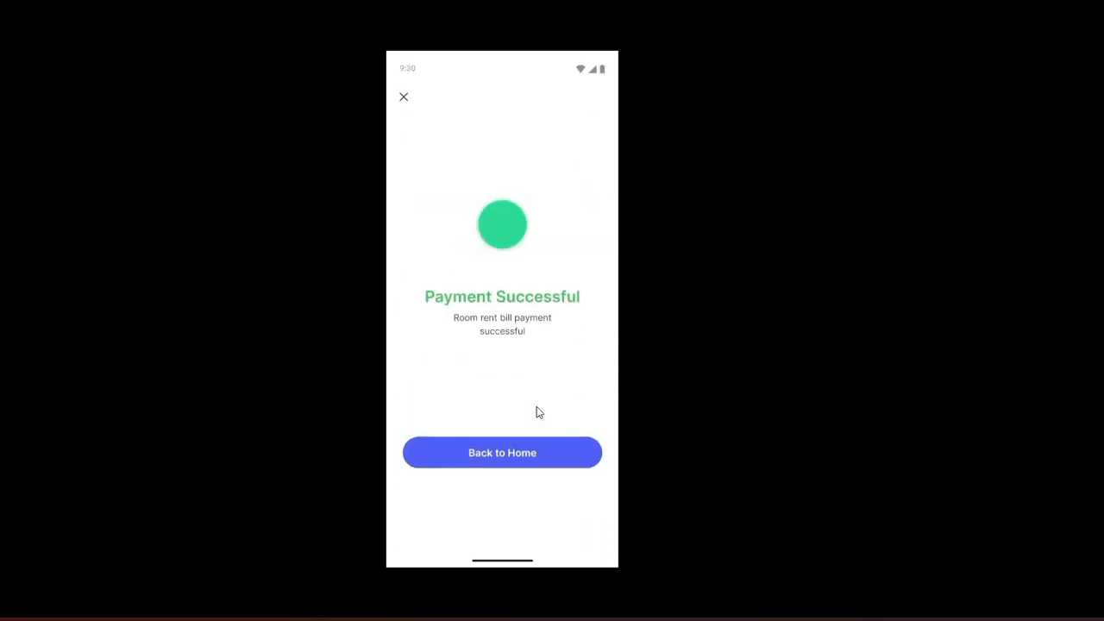